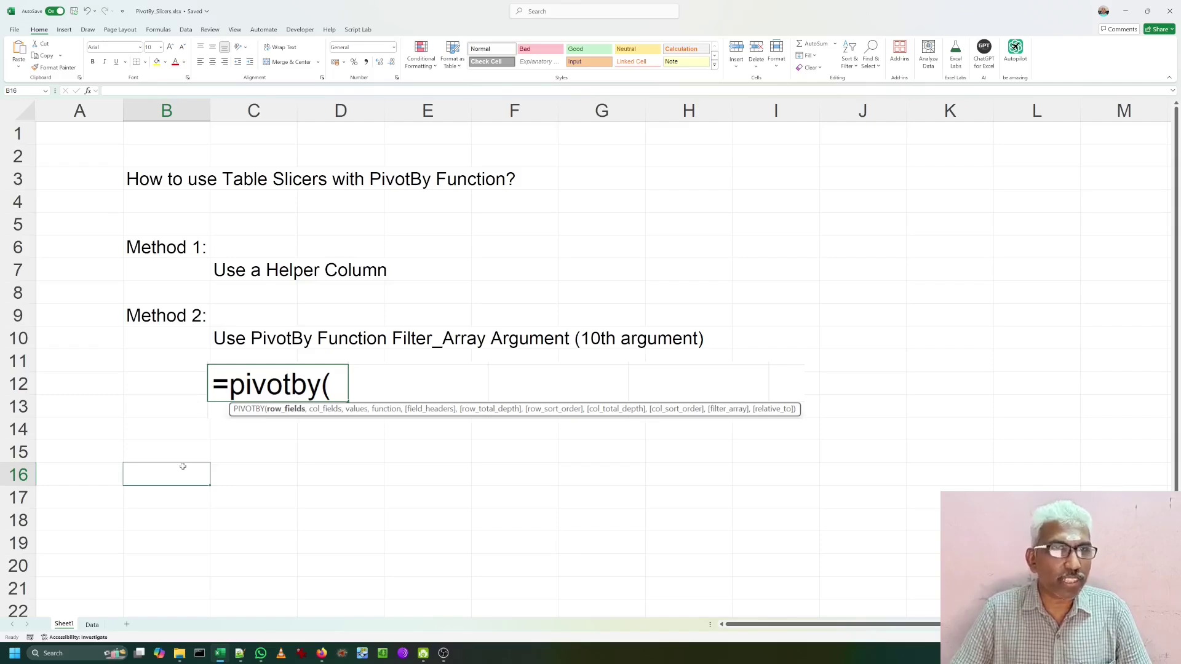
Convert the Data sheet's order records into a table with headers.
click(92, 625)
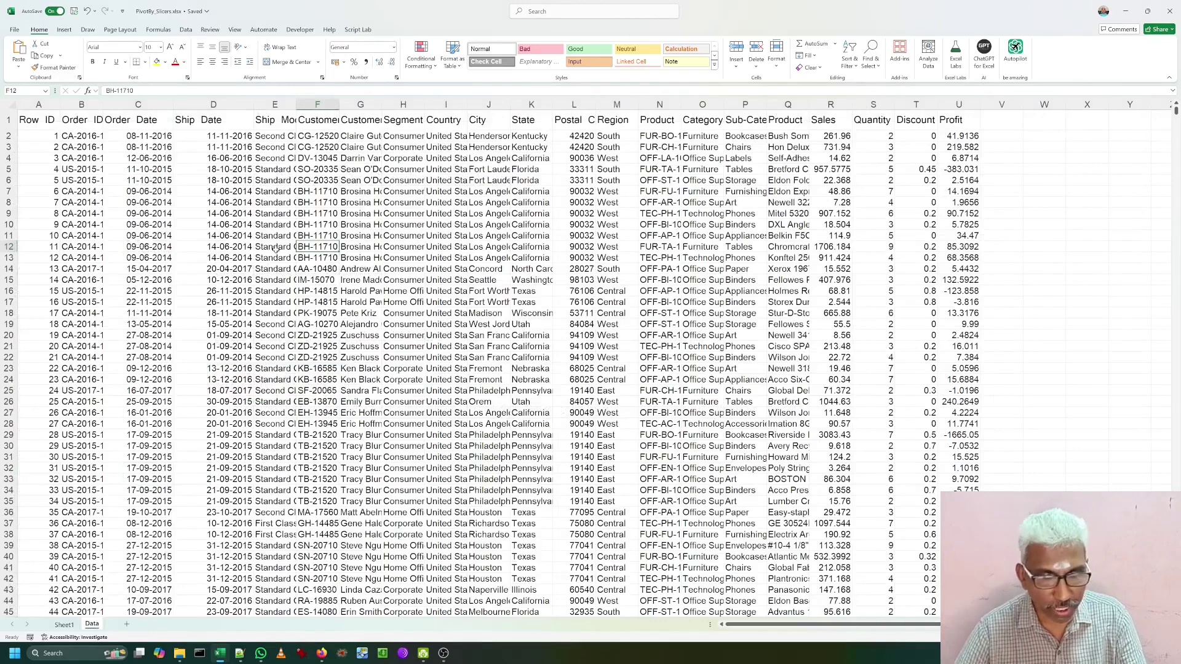
key(ctrl+t)
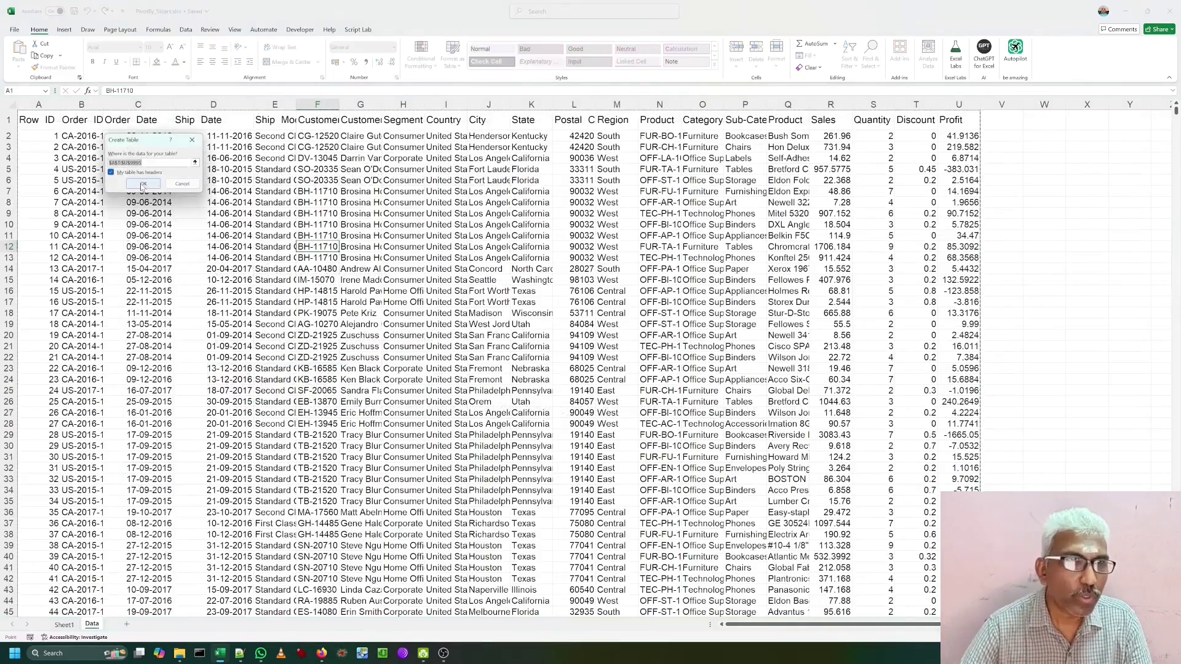
click(142, 185)
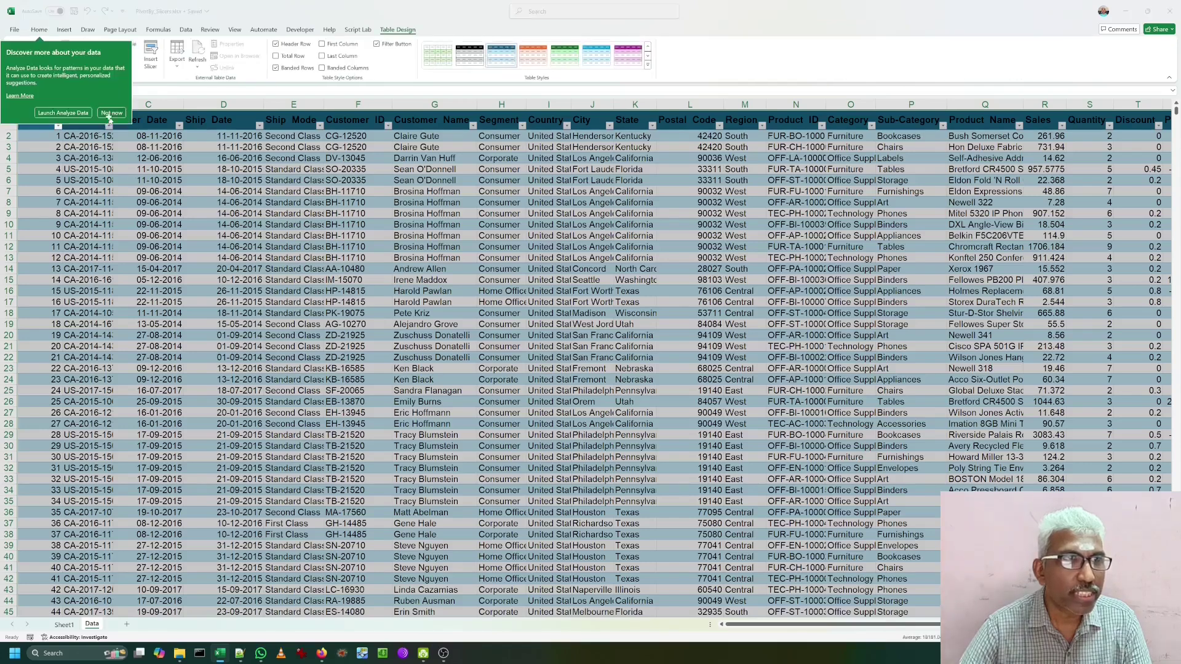
click(111, 114)
click(360, 246)
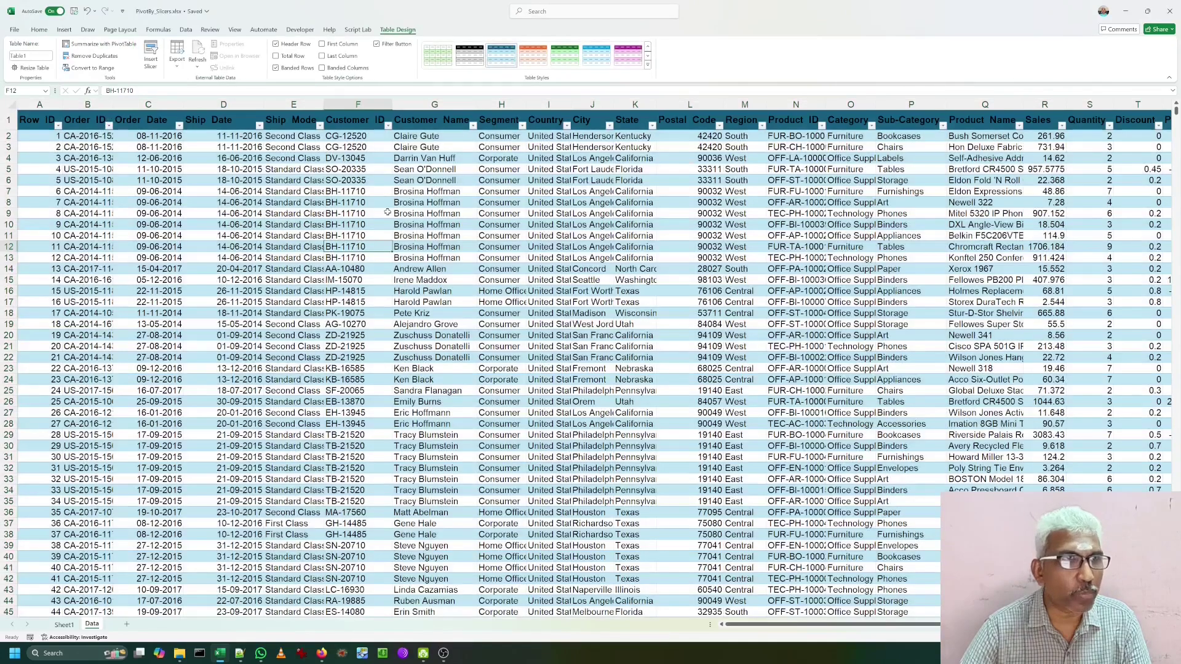
Rename the table from Table1 to 'Order'.
click(30, 56)
key(BackSpace)
text(Order)
key(Return)
click(401, 202)
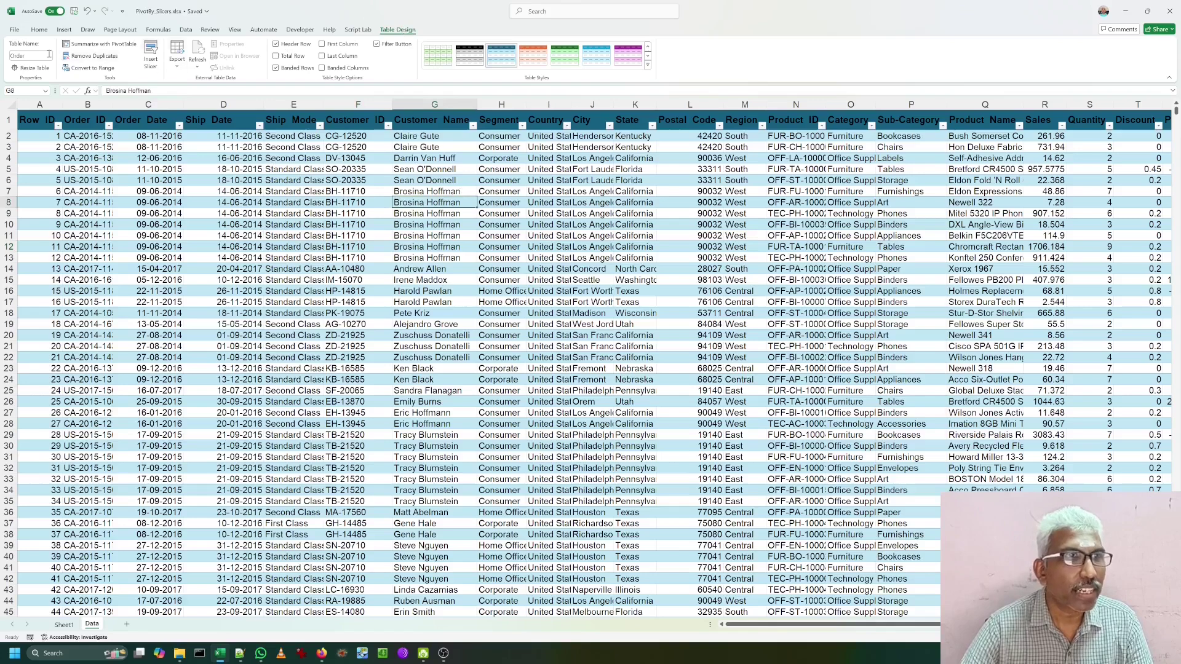
Insert Ship Mode and Segment slicers and place Segment to the right of Ship Mode.
click(139, 61)
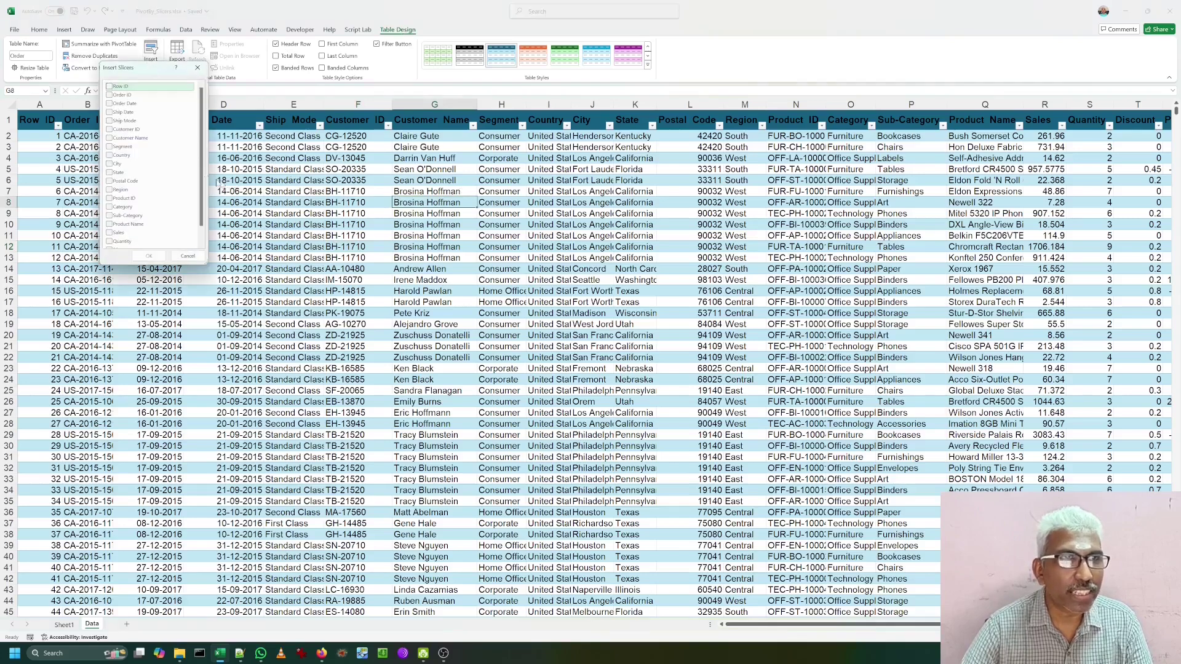
click(108, 121)
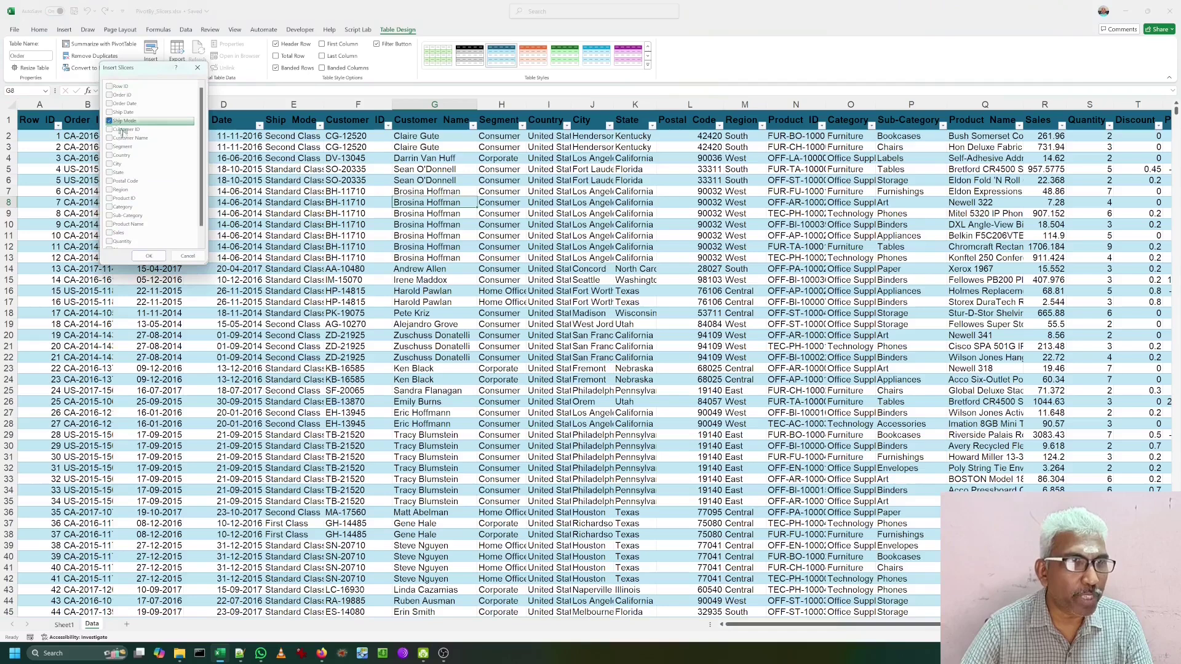
click(114, 147)
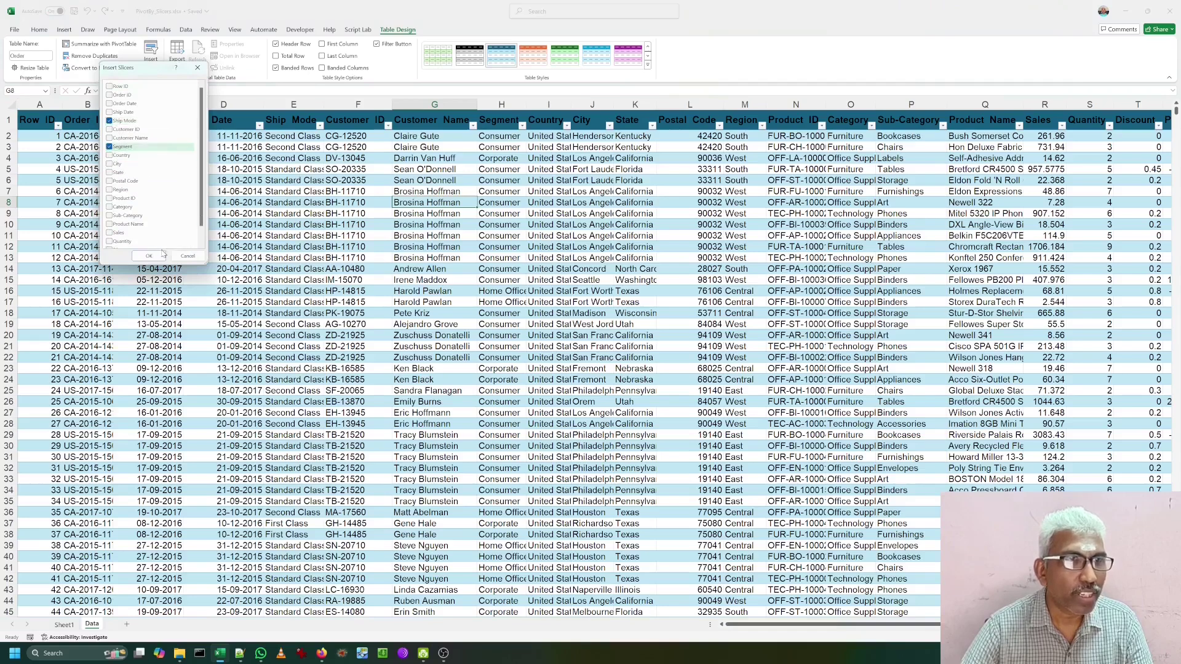
click(148, 256)
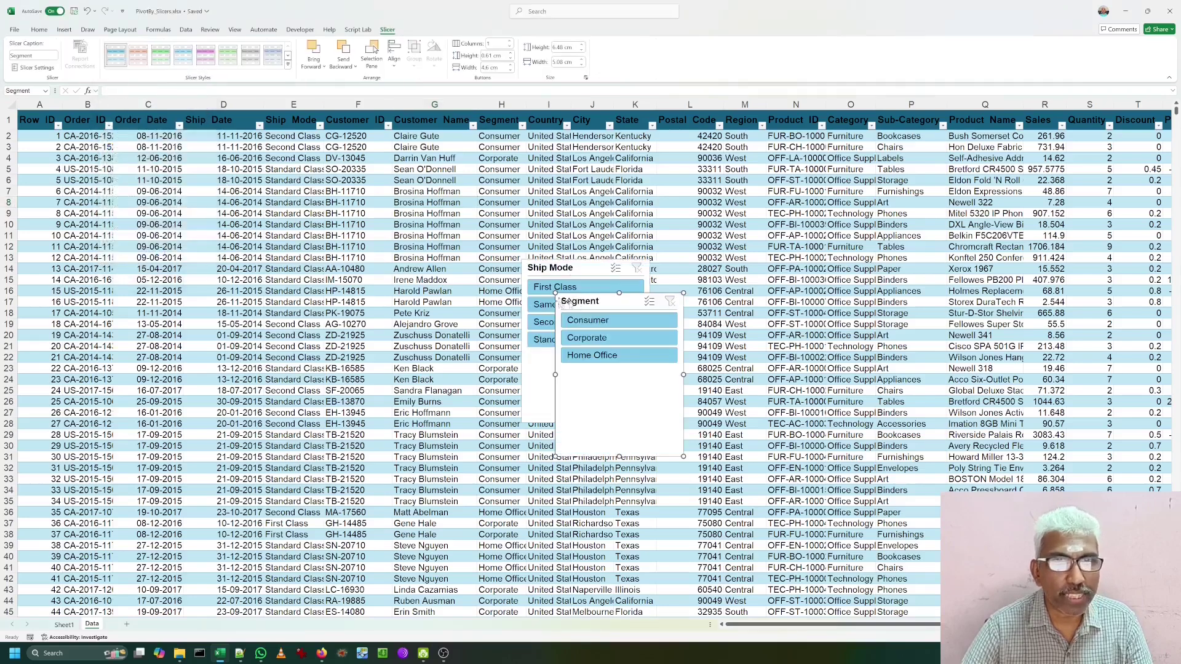
drag(575, 303, 671, 273)
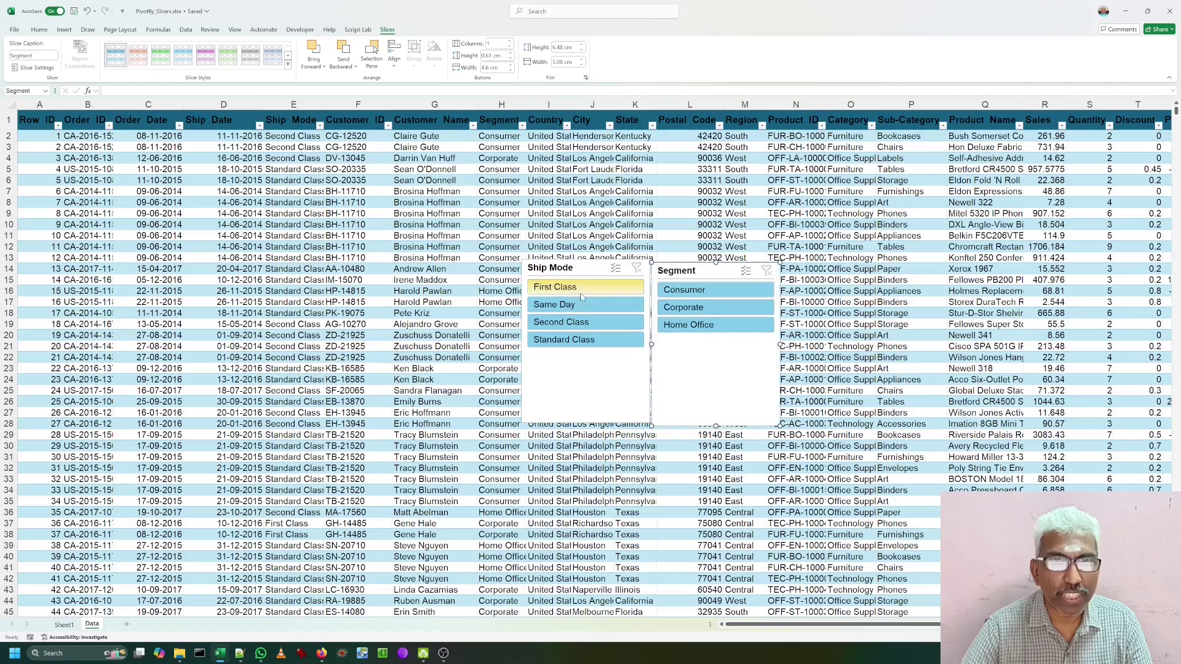
Test the slicers with First Class and Consumer, then reselect all ship modes and segments.
click(633, 288)
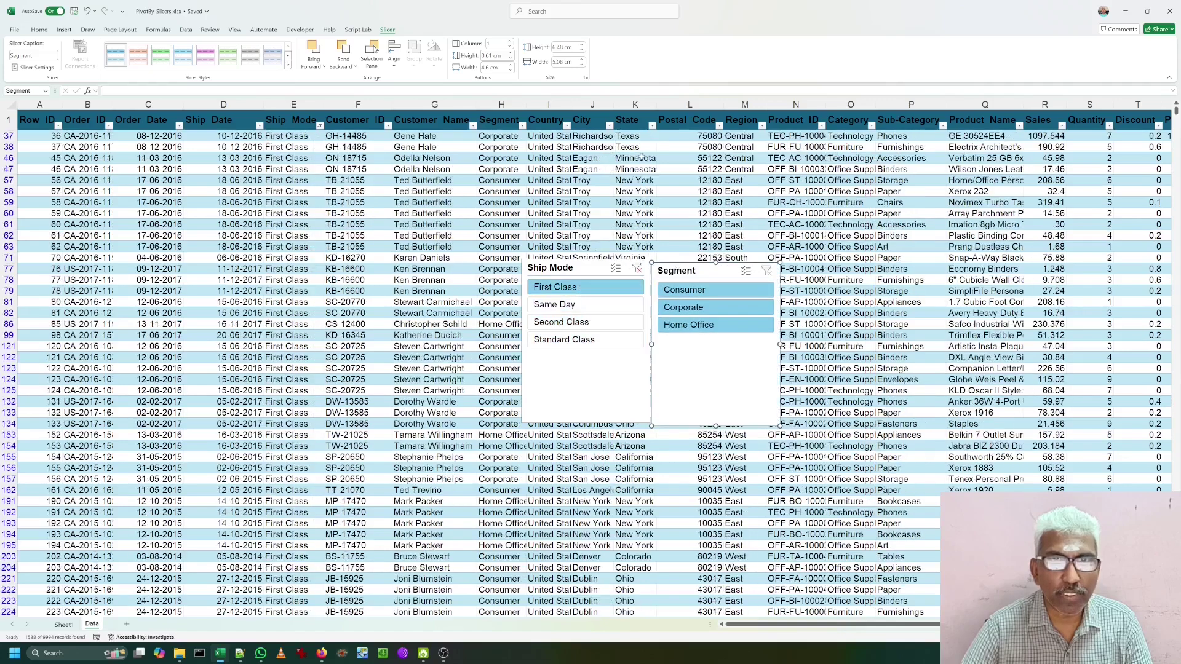
drag(591, 305, 586, 348)
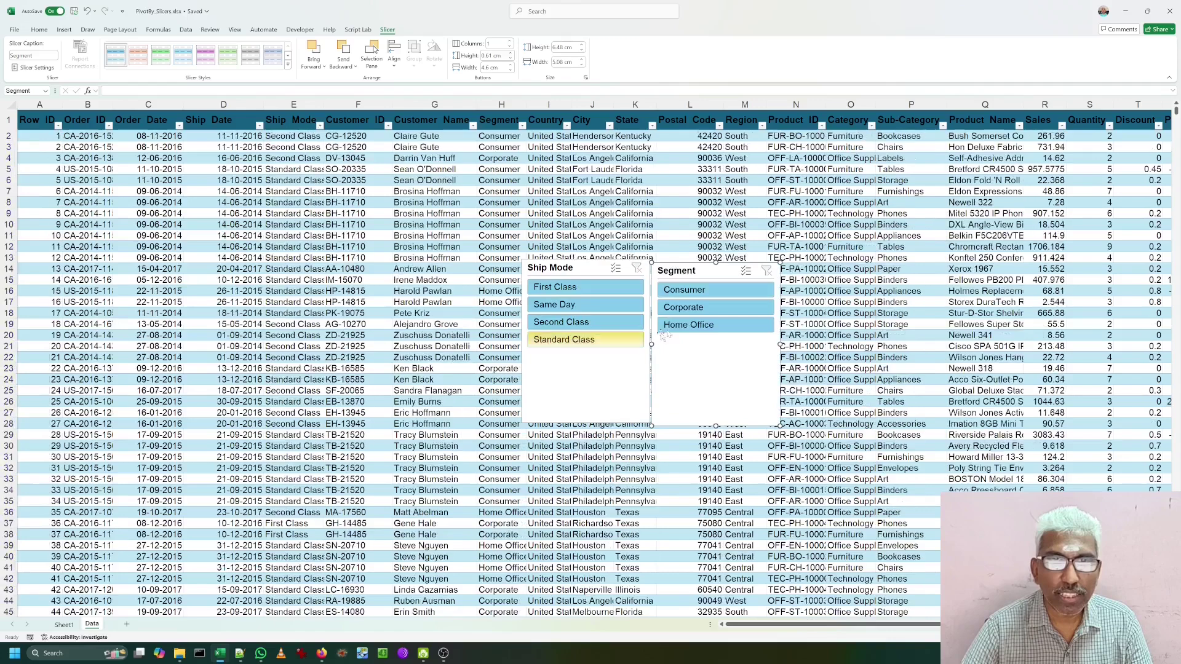
click(713, 290)
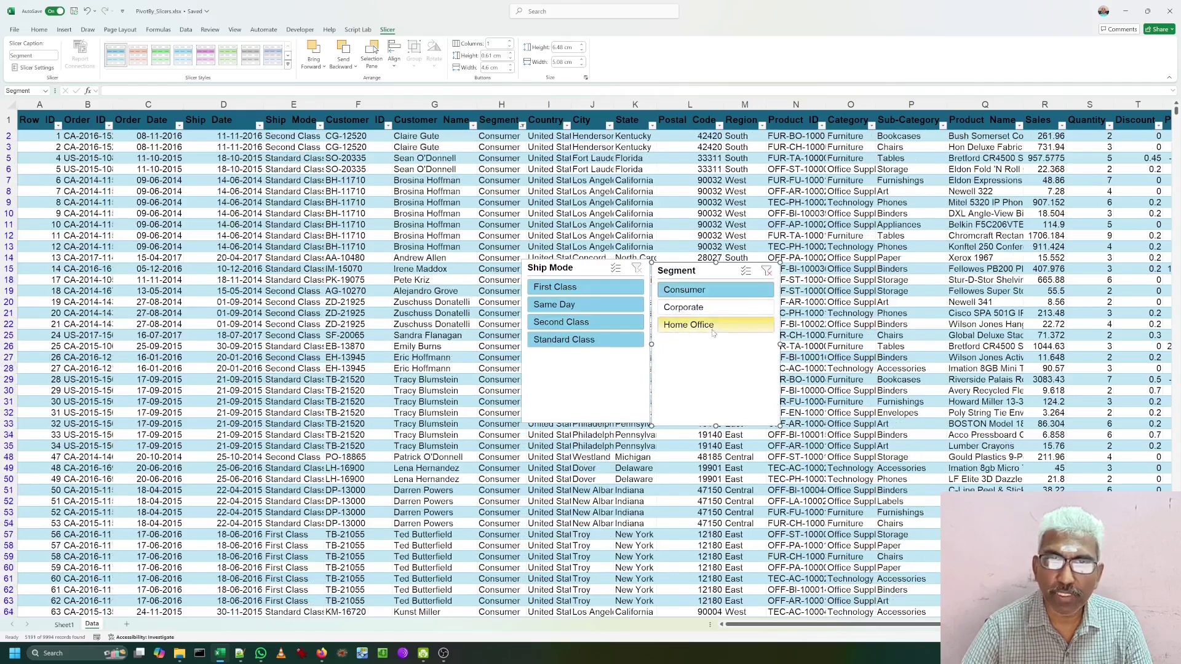
drag(714, 333, 714, 290)
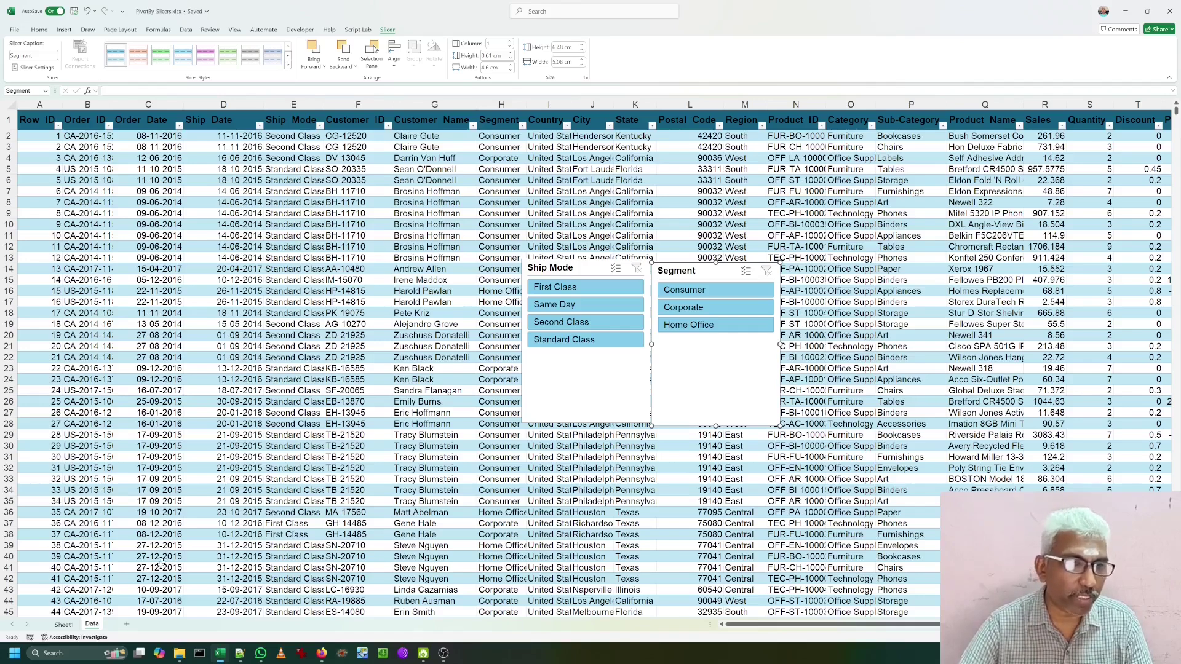
Add a new blank Sheet3 and select cell D7.
click(126, 624)
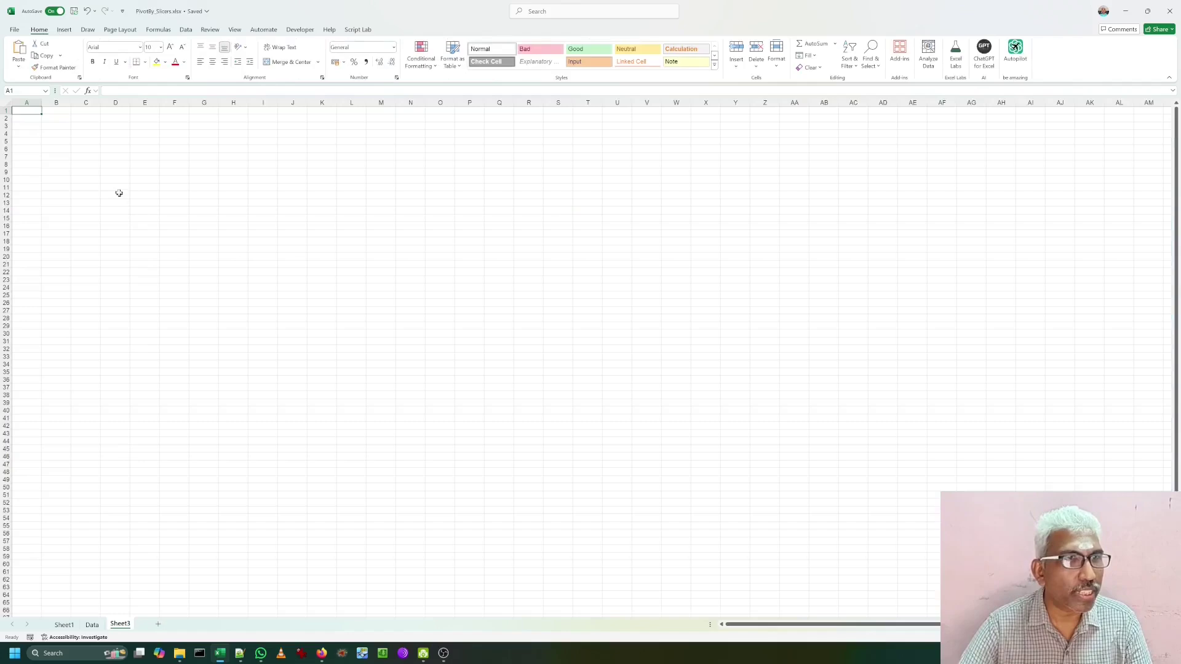
click(116, 157)
ctrl+scroll(170, 270, up, 10)
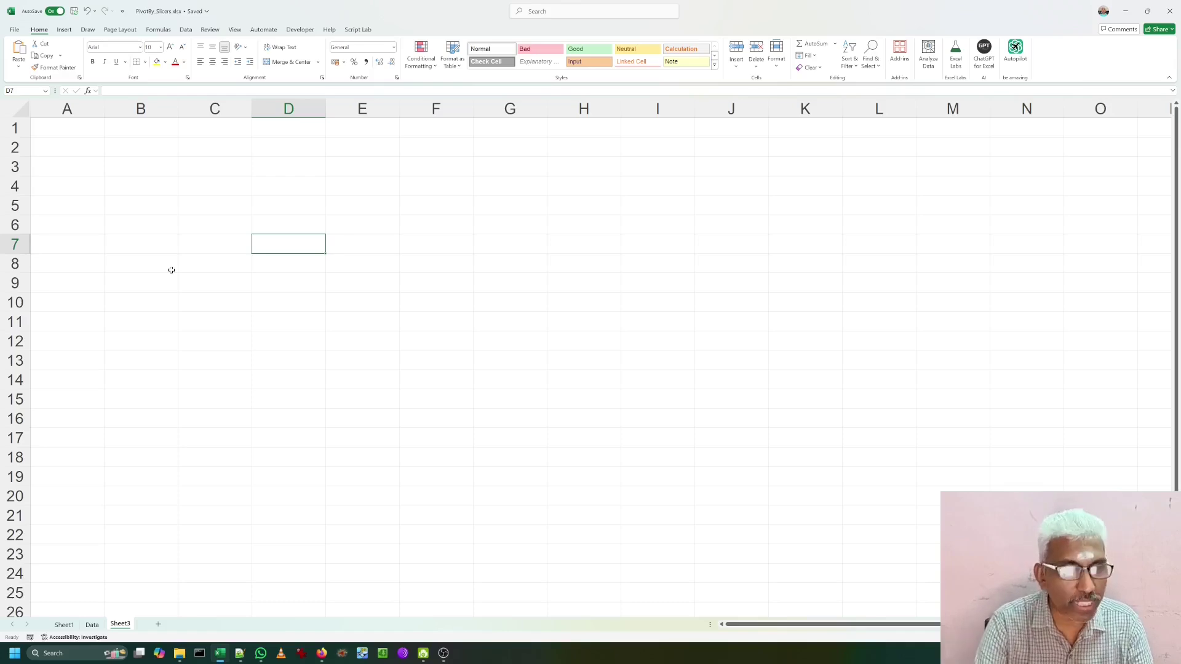
Check the account and Excel version details under File > Account, then return to the sheet.
click(14, 29)
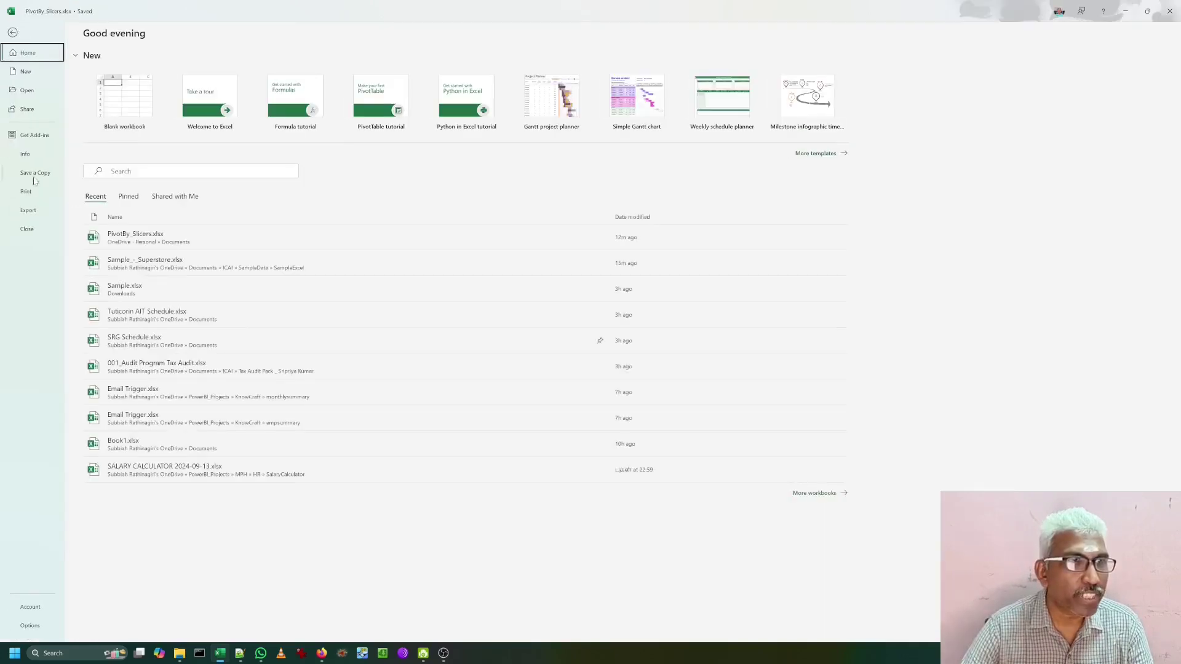
click(25, 607)
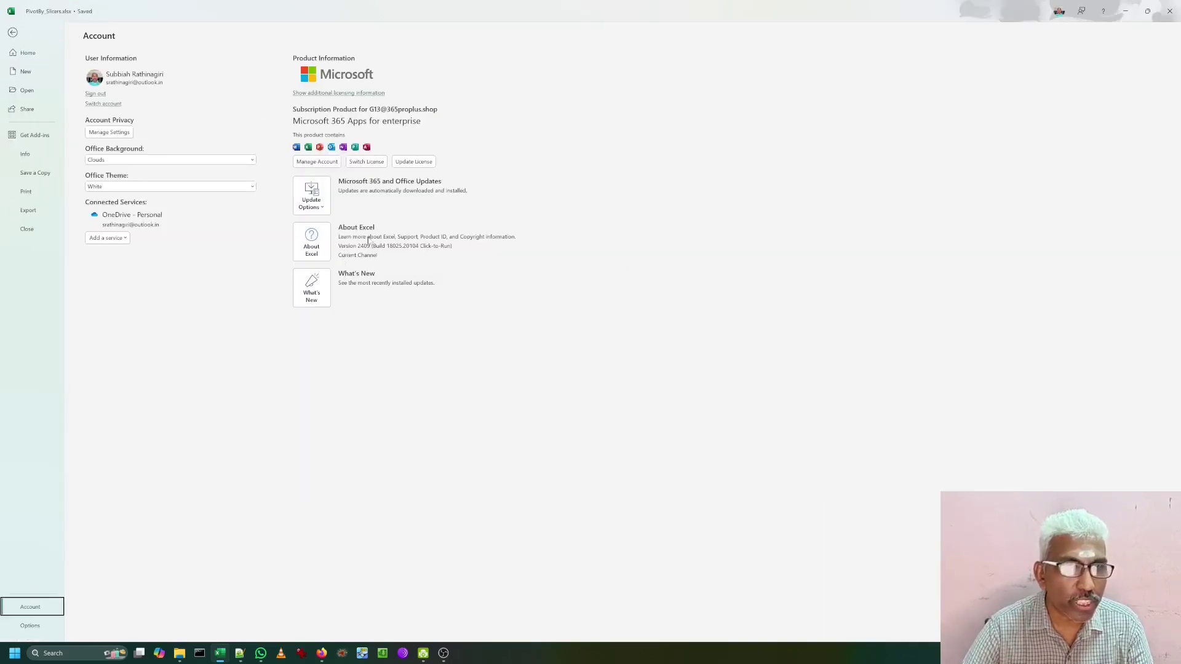
key(Escape)
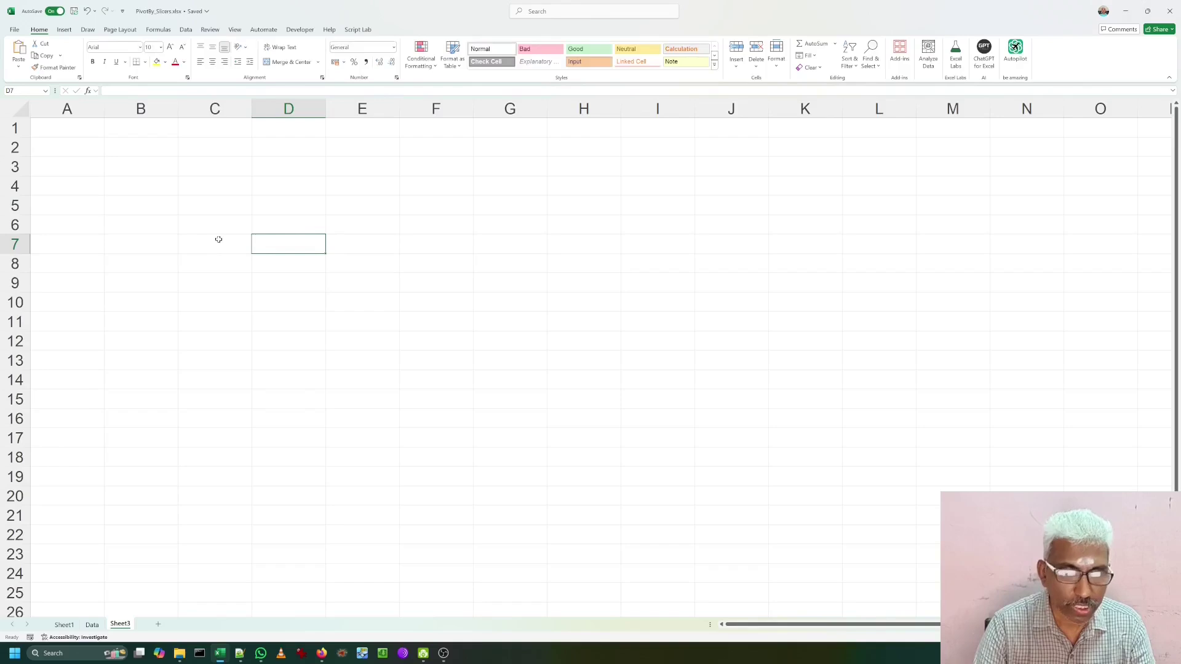
Start a PIVOTBY formula in D7 with order[Region] as rows and order[Category] as columns.
text(=pivot)
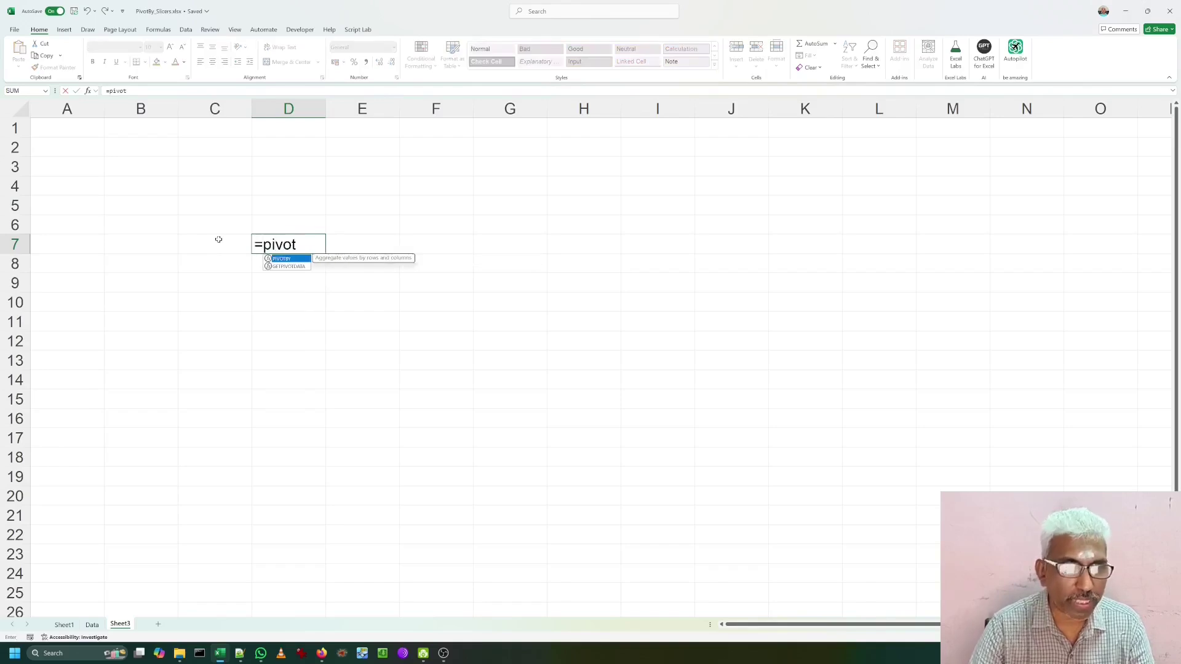
key(Tab)
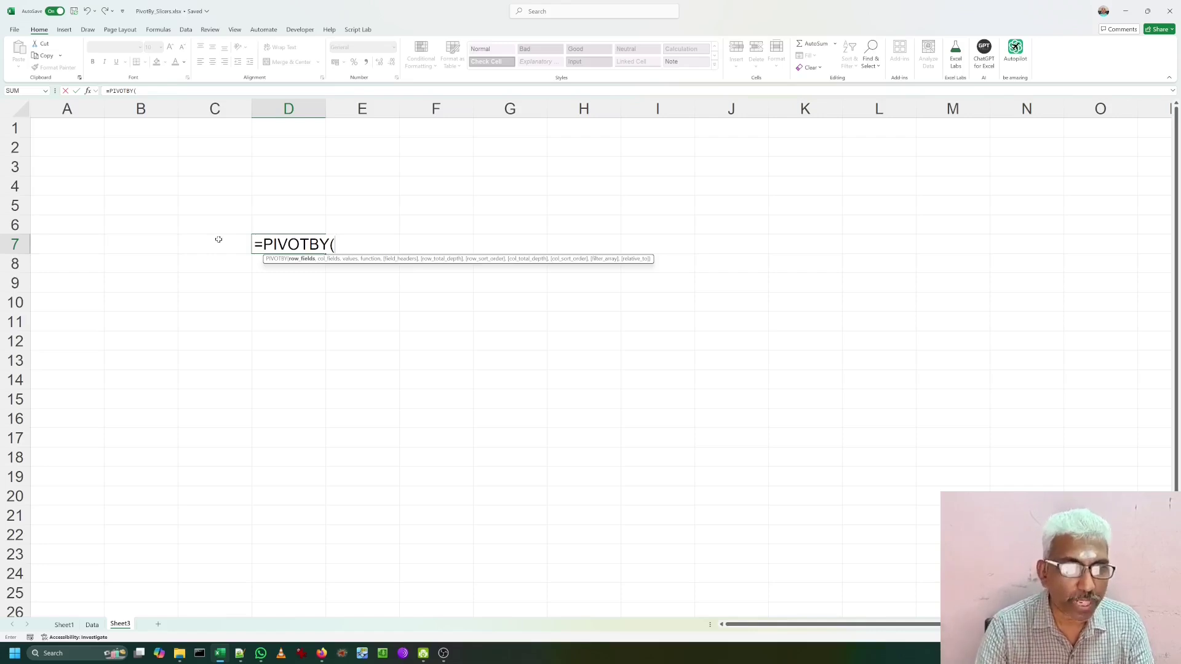
text(order[reg)
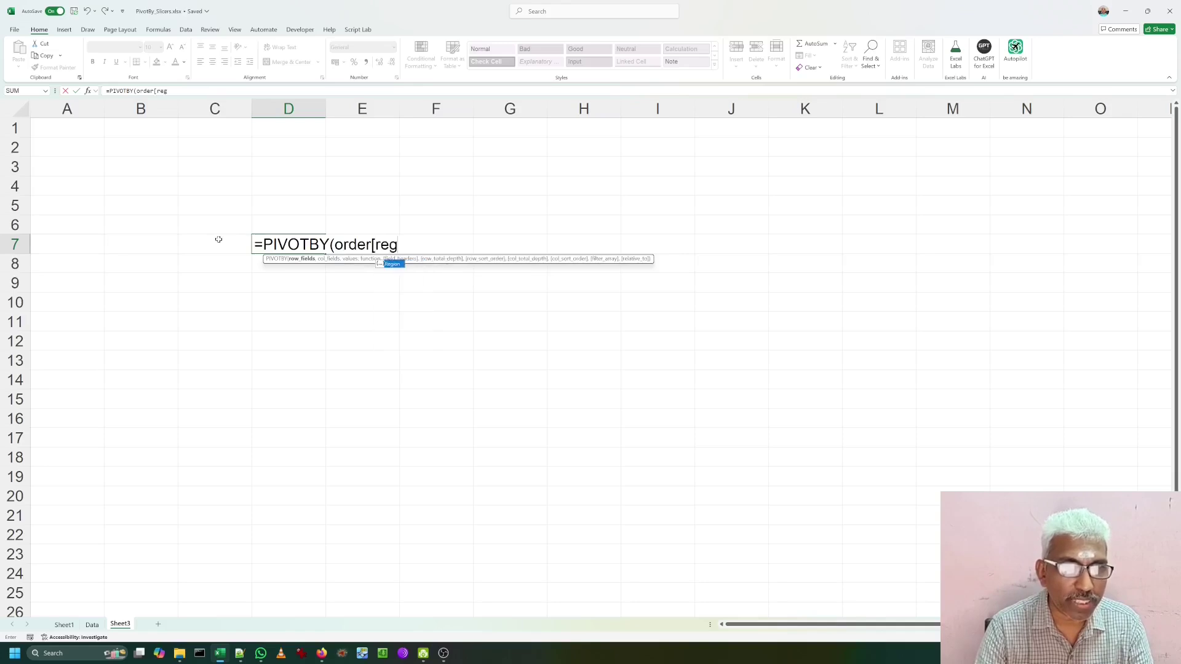
key(Tab)
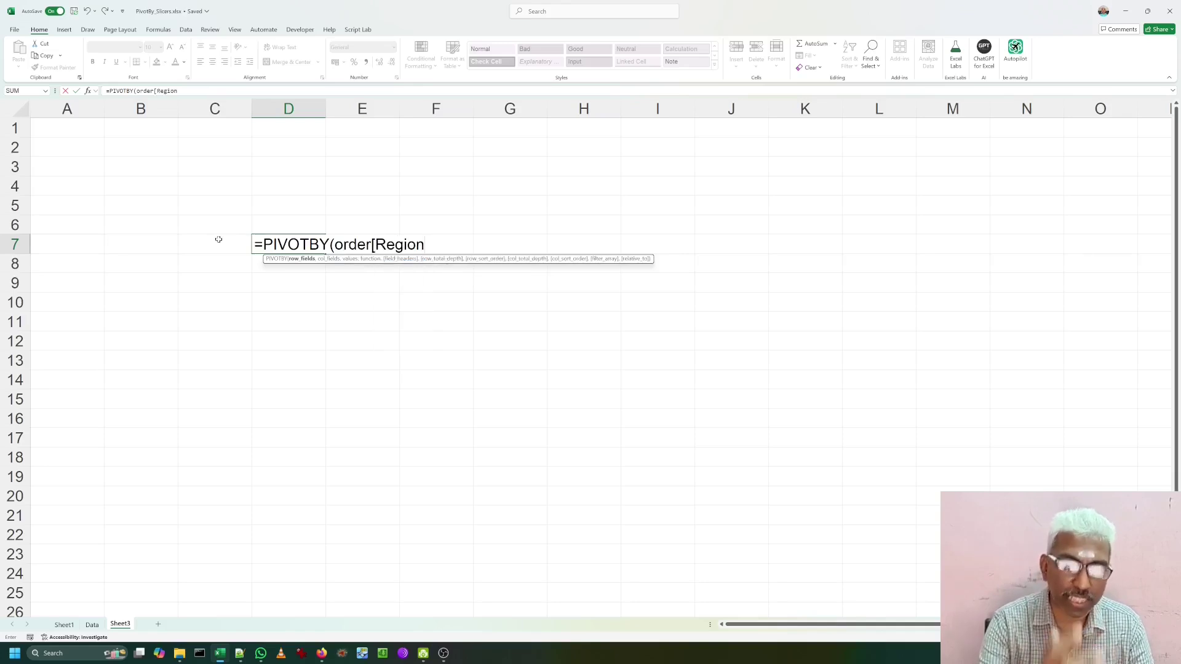
text(],order[ca)
key(Tab)
text(])
Add order[sales] as the values and SUM as the aggregation function.
key(BackSpace)
text([)
key(BackSpace)
text(],)
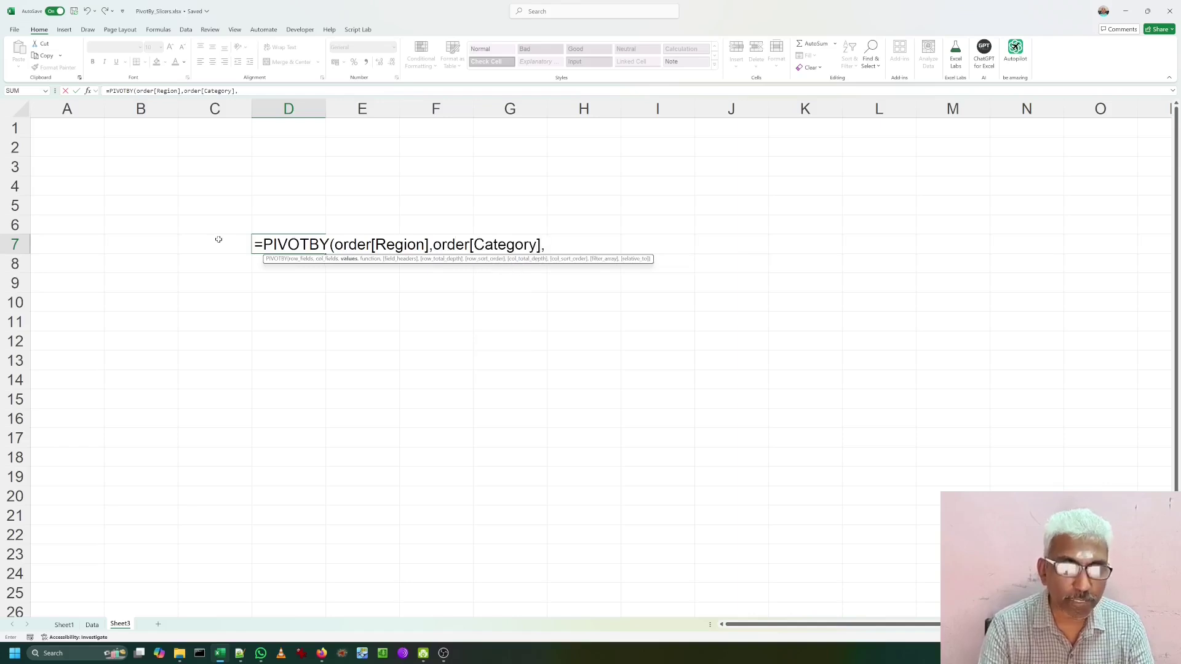
text( orde)
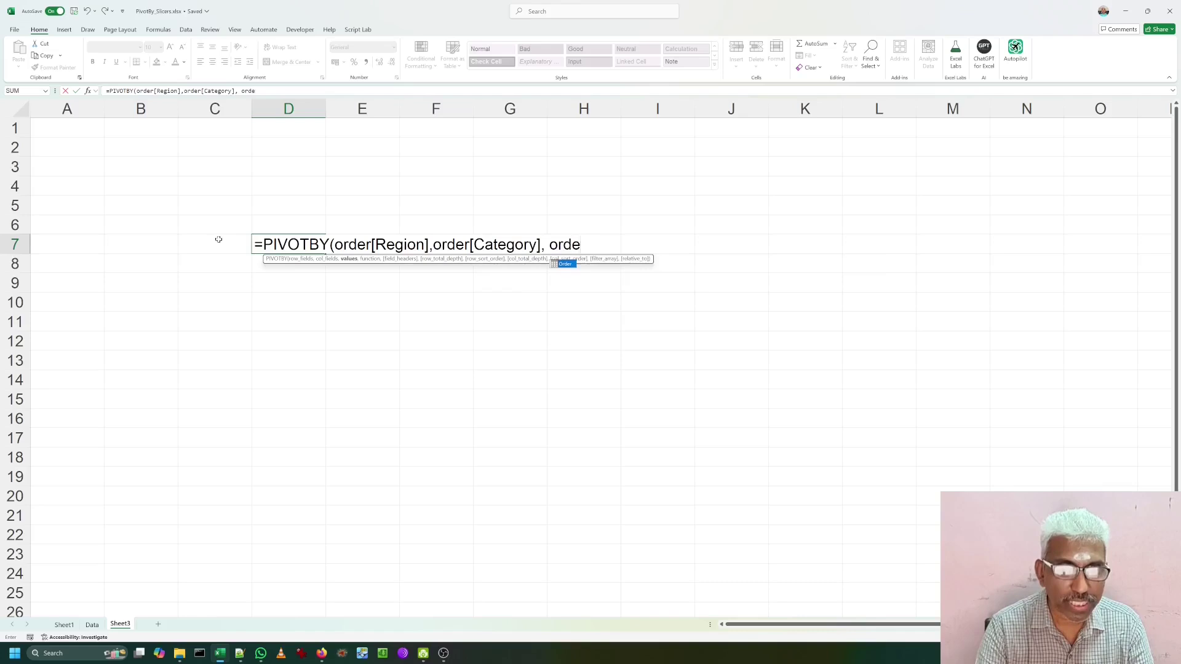
text(r[sales],)
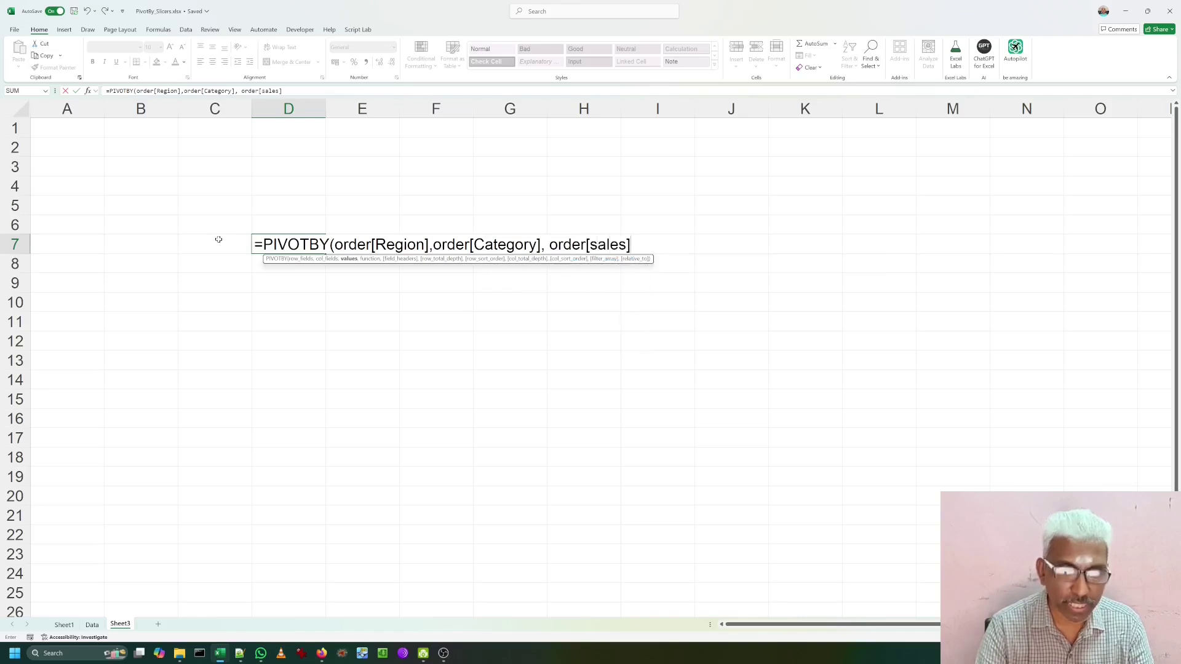
key(Escape)
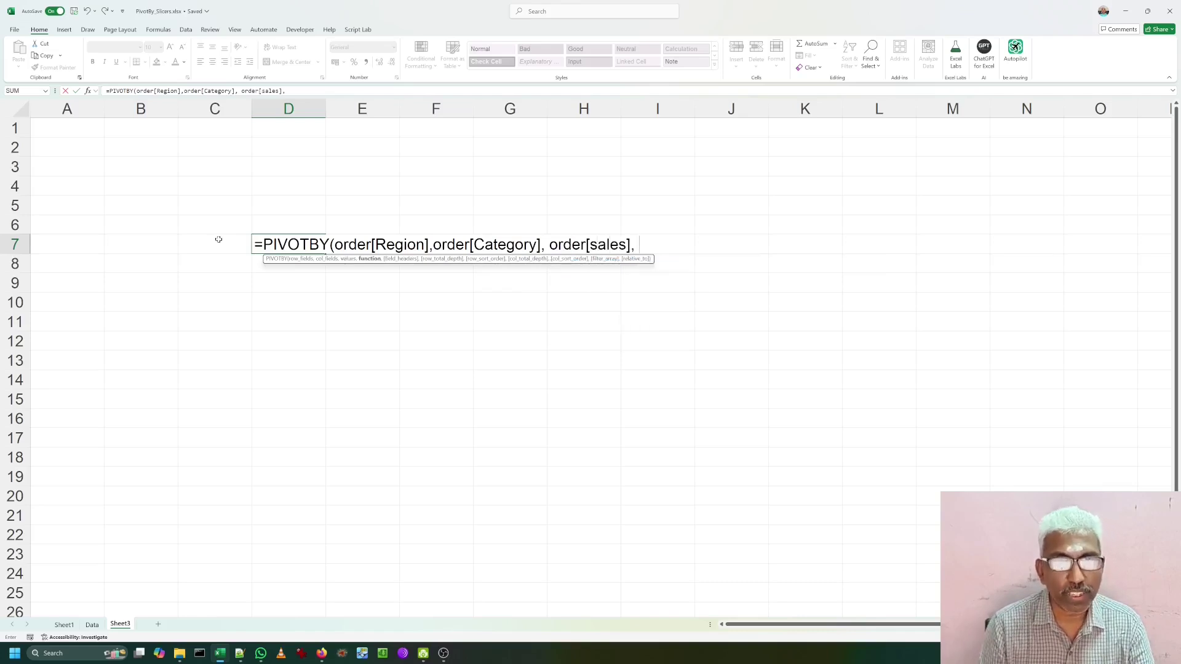
key(BackSpace)
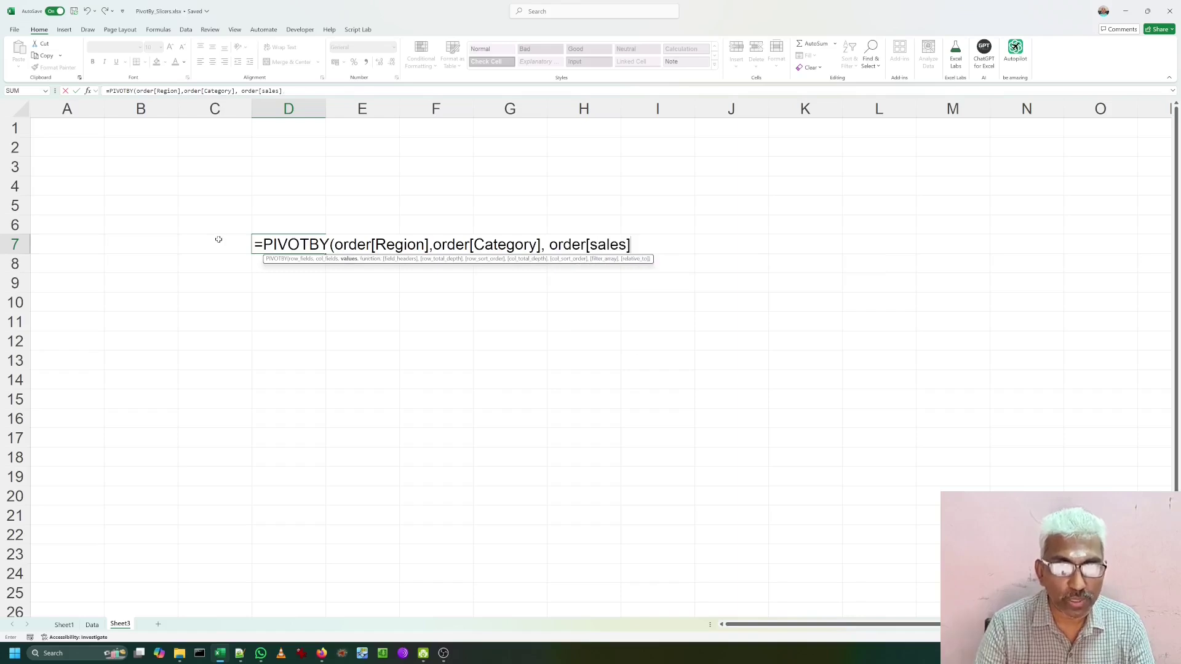
text(,)
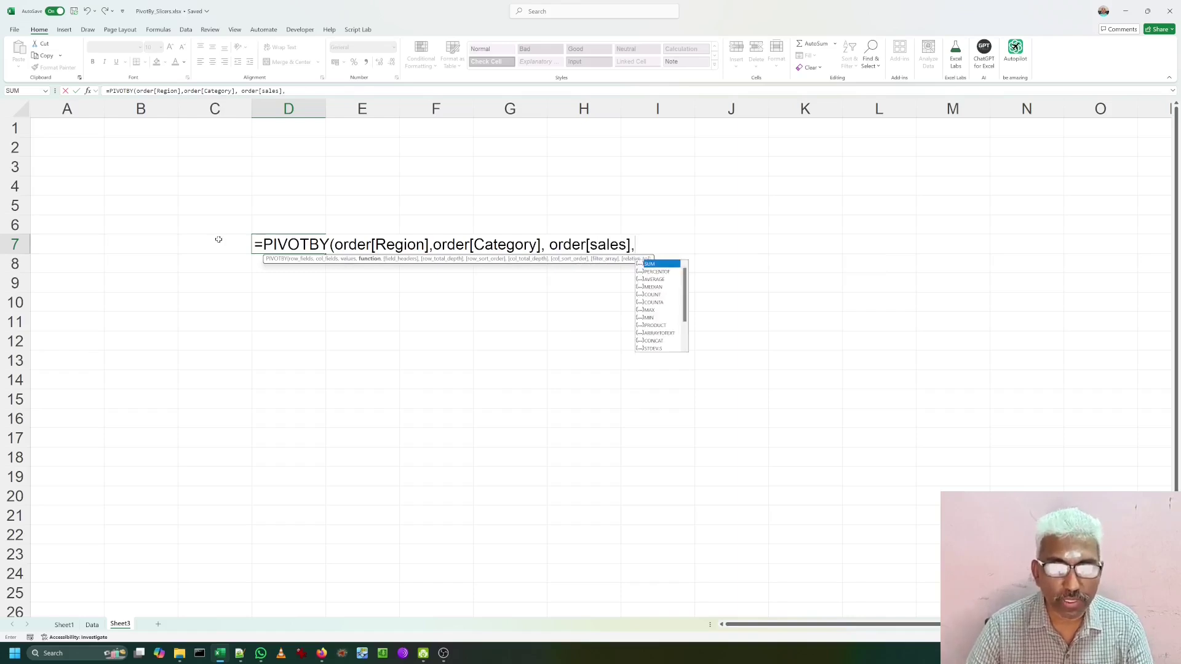
key(Tab)
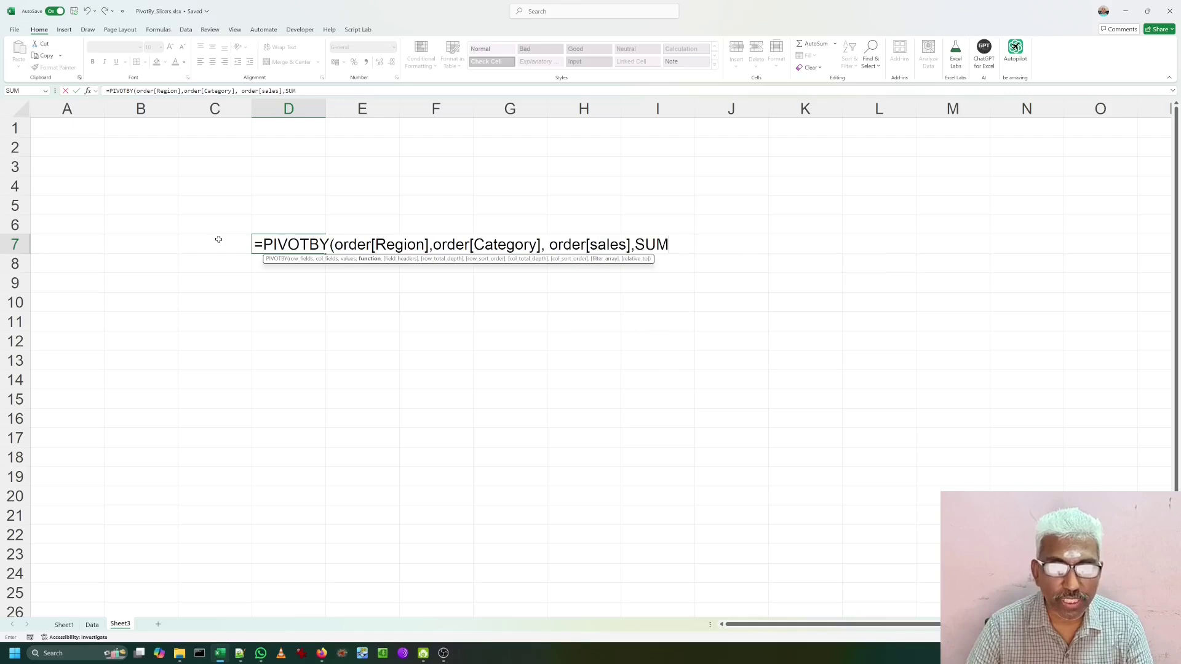
Commit the PIVOTBY formula and display its text in D5 with =FORMULATEXT(D7).
text())
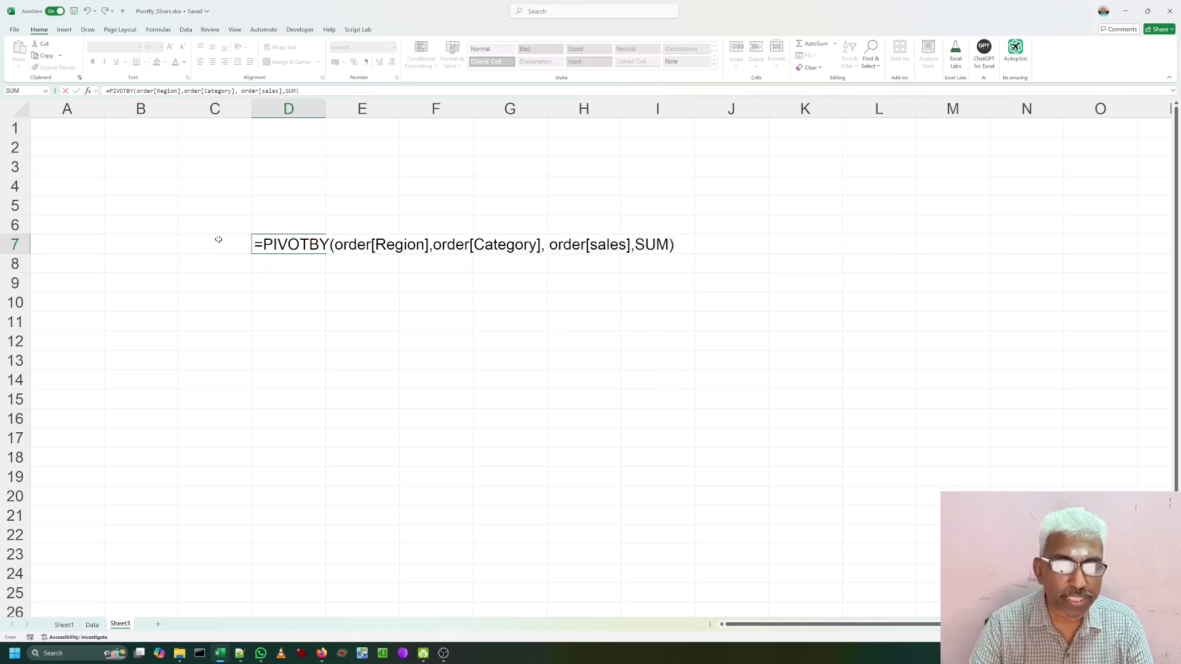
key(ctrl+Return)
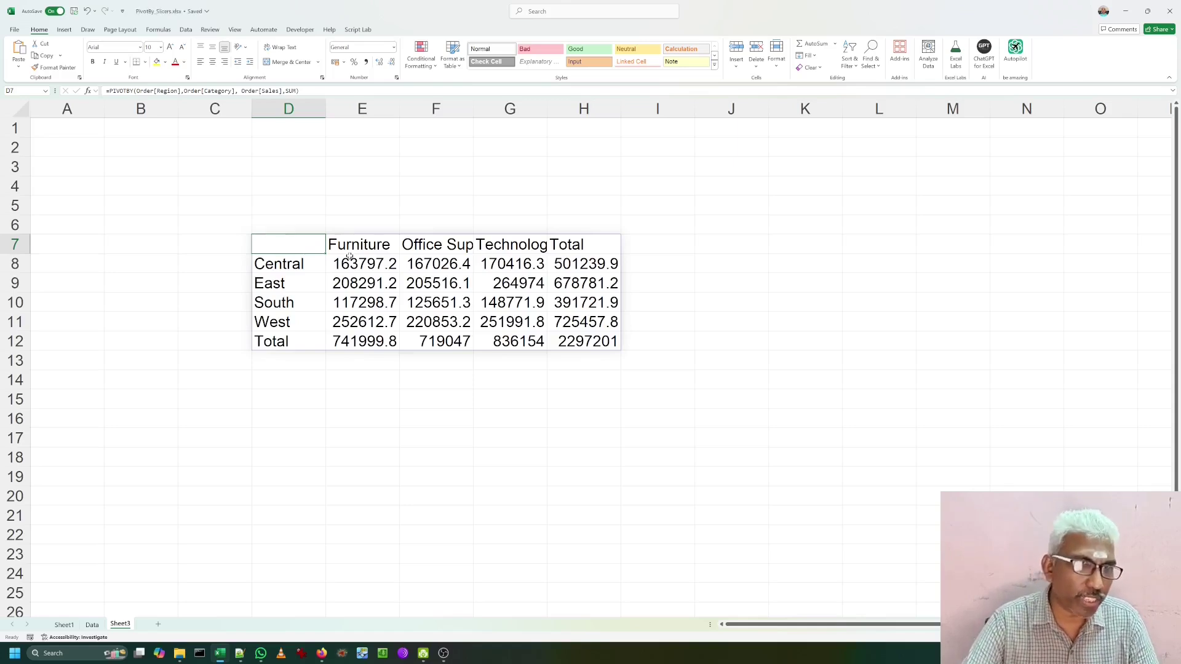
key(Up)
key(Up)
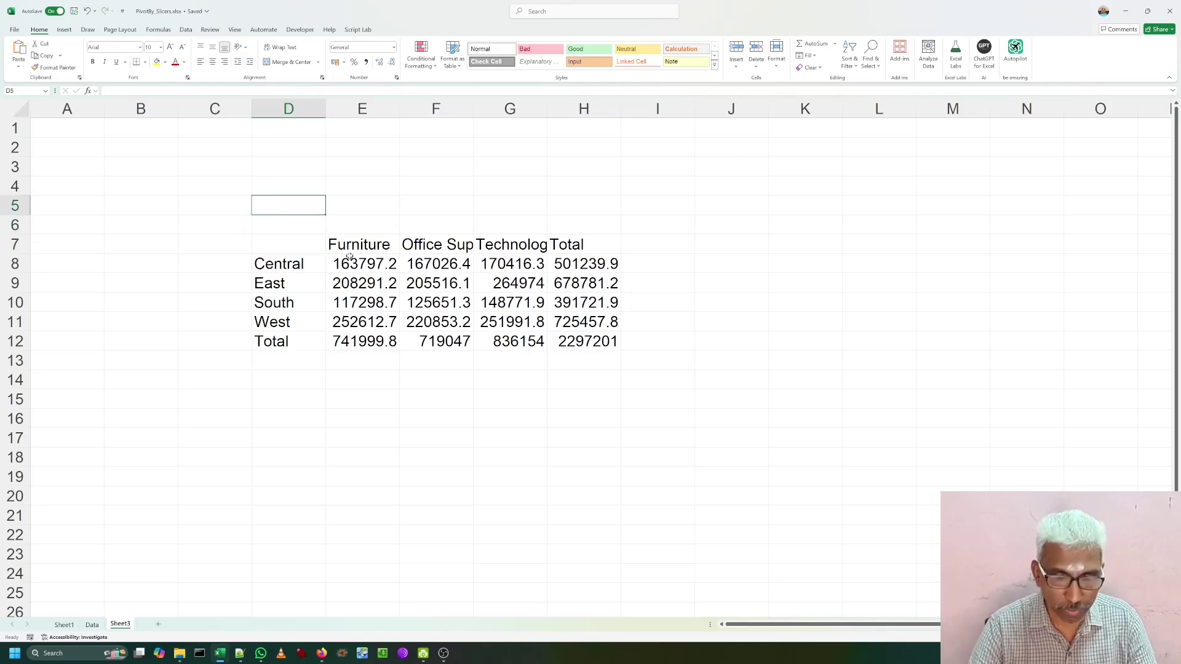
text(=form)
key(Tab)
key(Down)
key(Down)
key(Down)
key(Up)
key(Return)
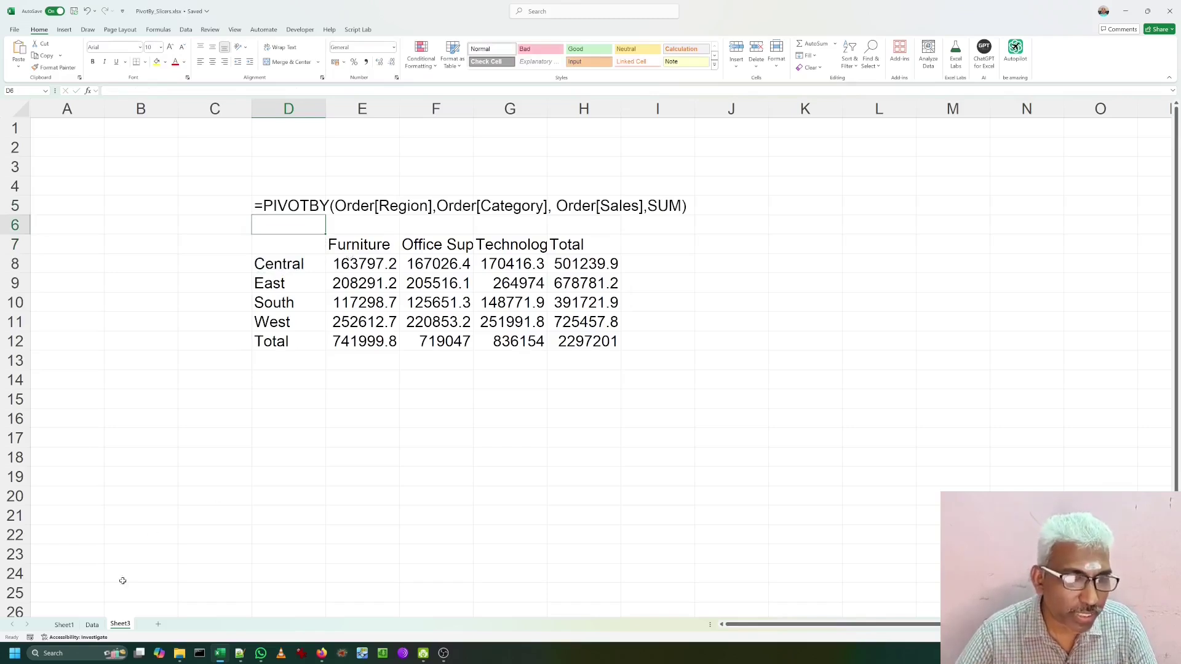
Delete the Ship Mode and Segment slicers from the Data sheet.
click(94, 624)
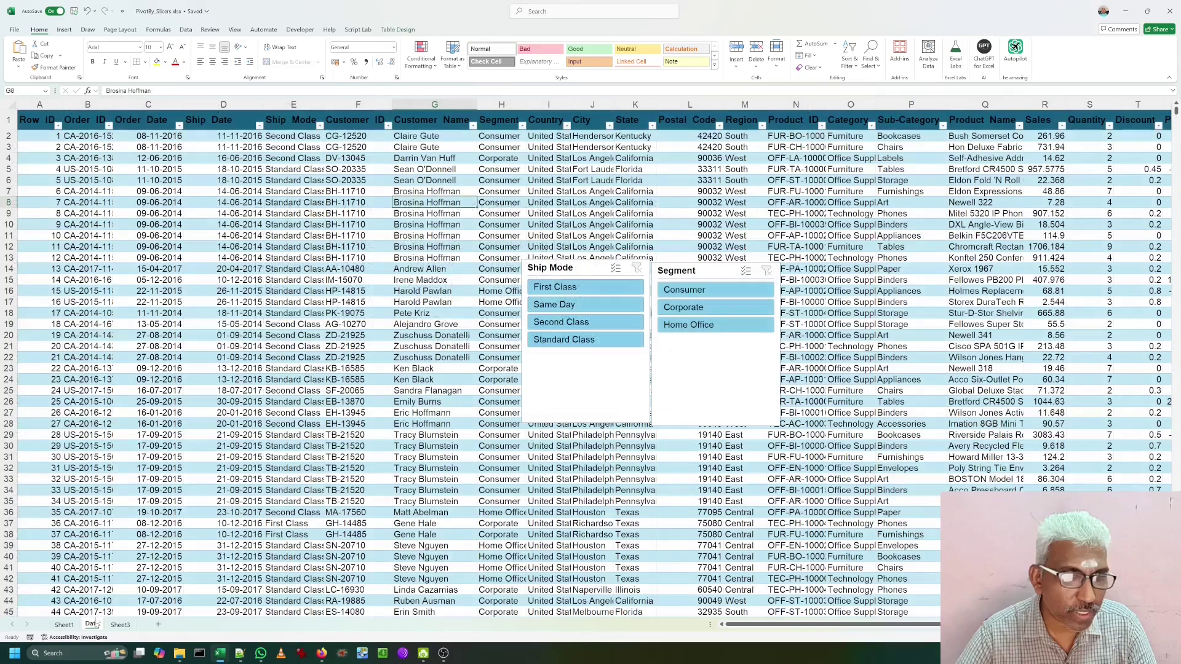
click(555, 270)
ctrl+click(686, 268)
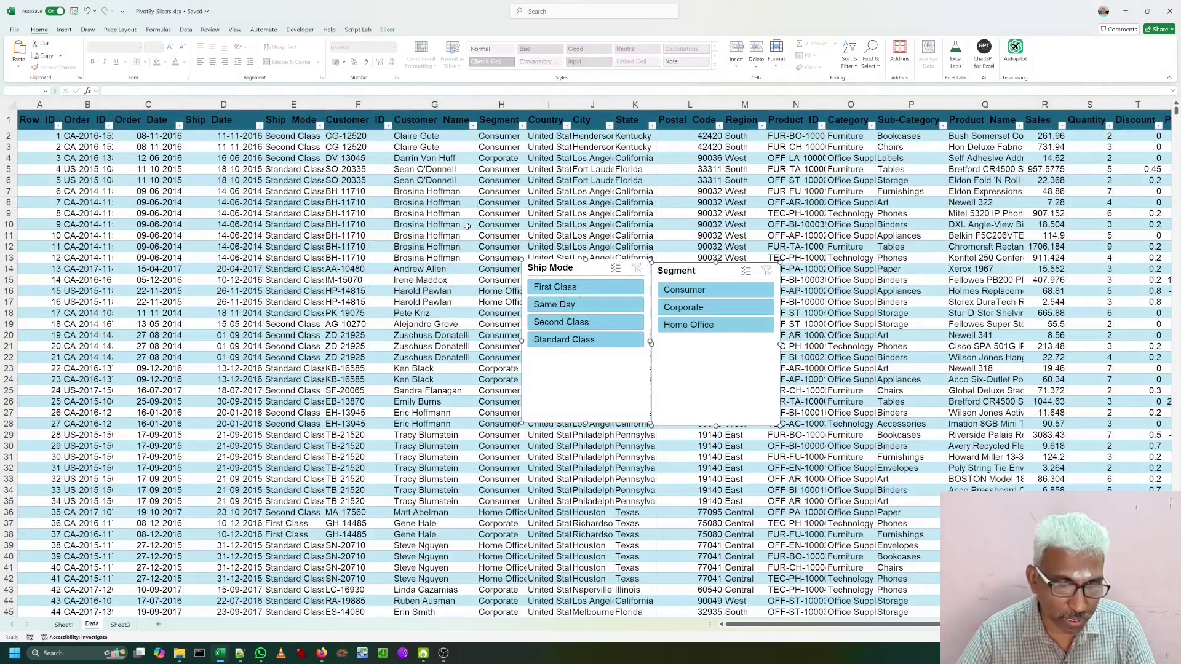
key(Delete)
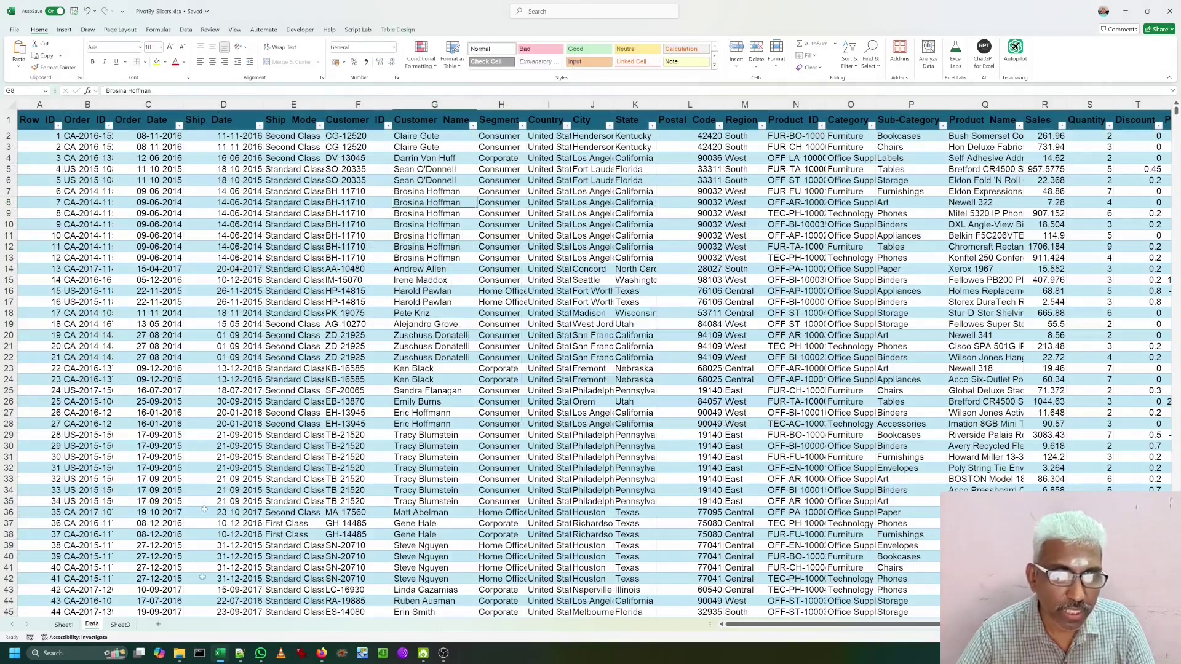
On Sheet3, filter Ship Mode to First Class, then reselect all four ship modes.
click(120, 624)
click(448, 385)
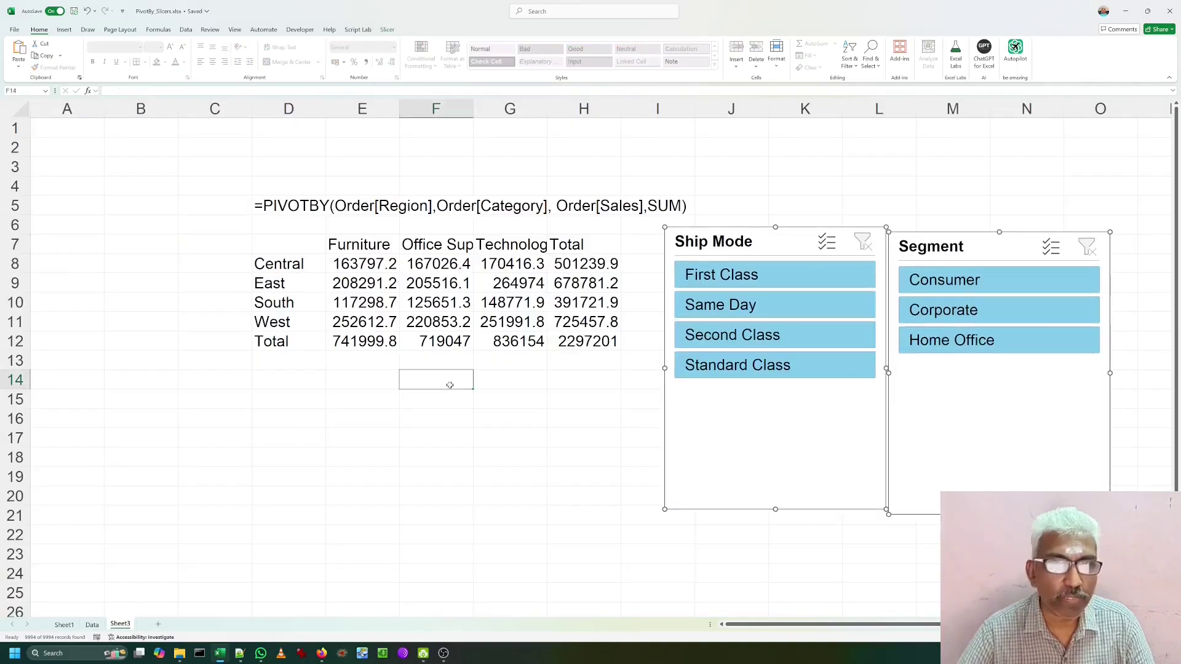
click(750, 286)
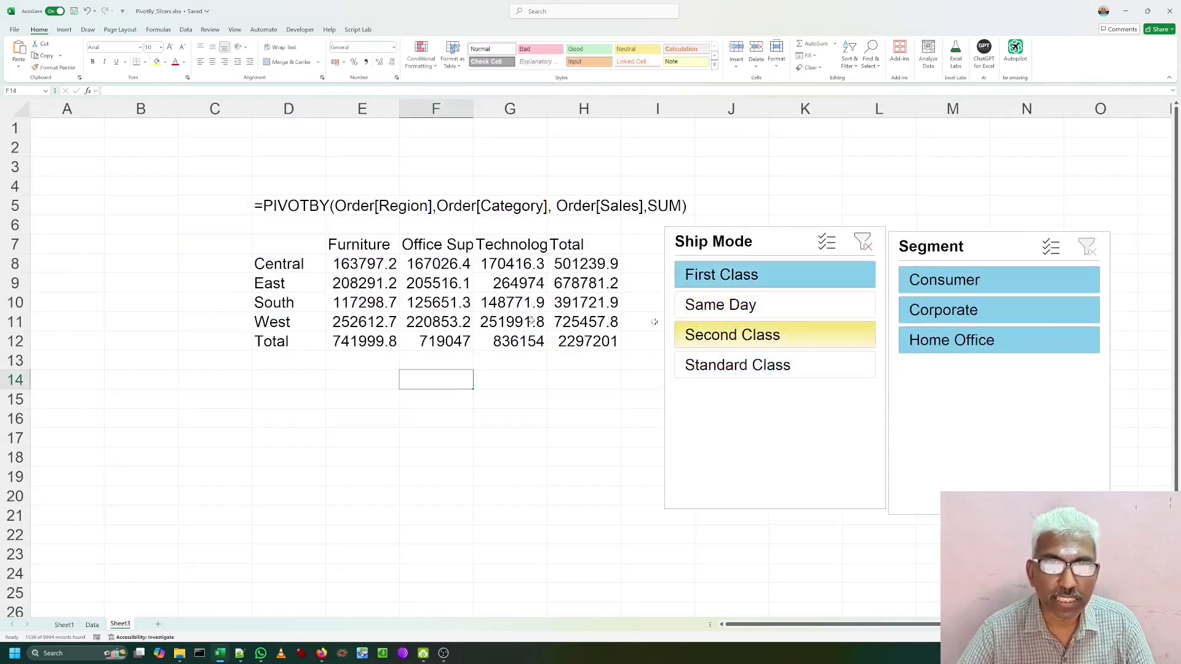
drag(736, 287, 738, 362)
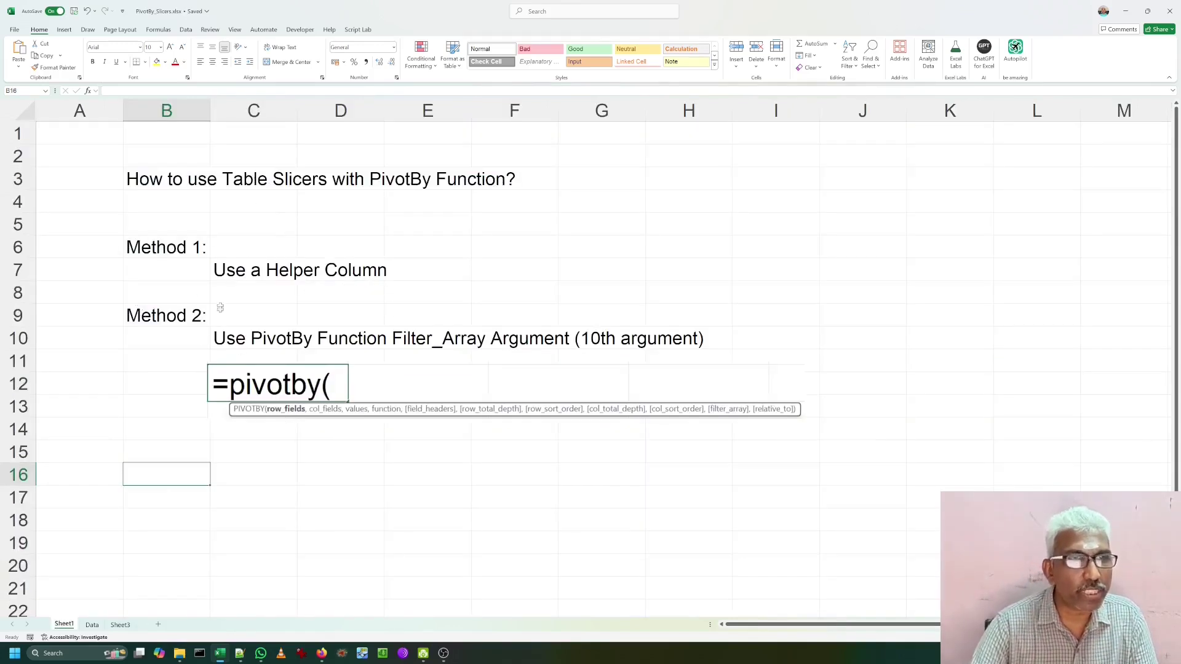
Point out the Use a Helper Column method on Sheet1, then go to the Data sheet.
click(244, 268)
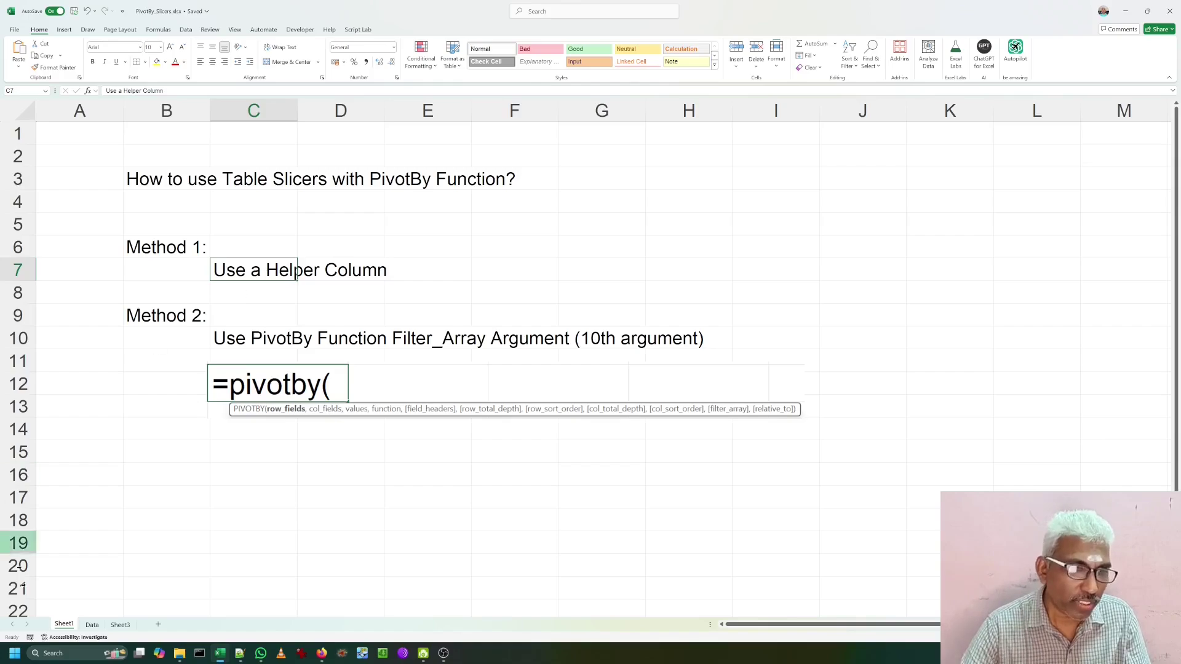
click(91, 626)
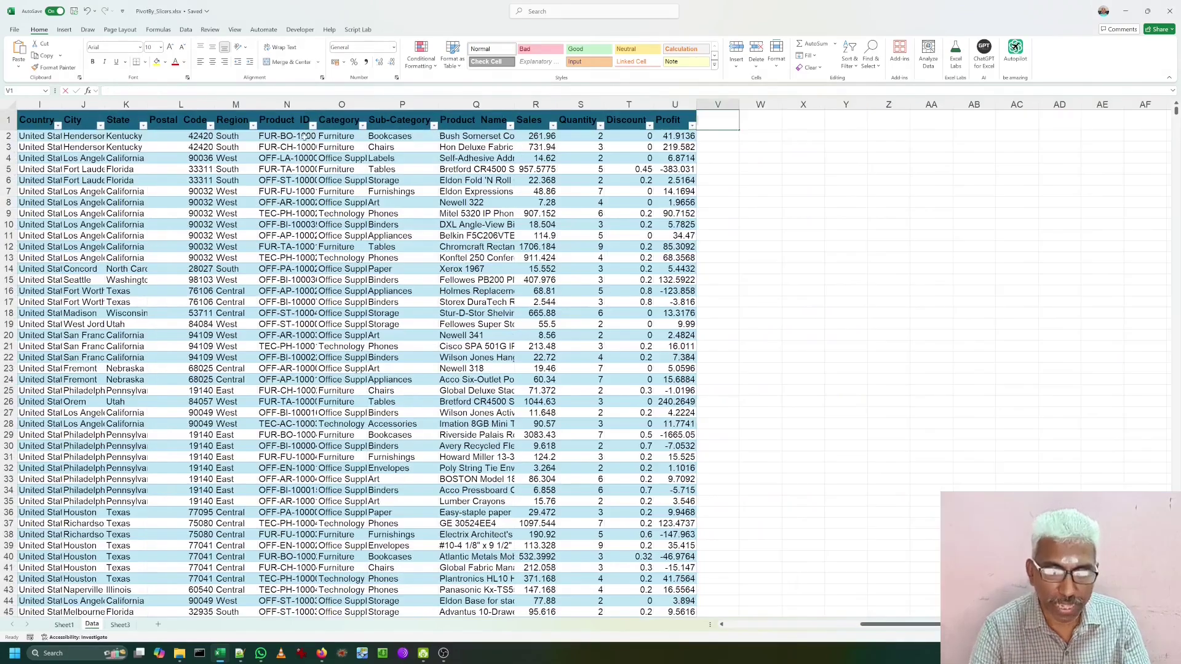
Add an Include column to the Order table and begin an IF(SUBTOTAL(3, formula.
text(Inclu)
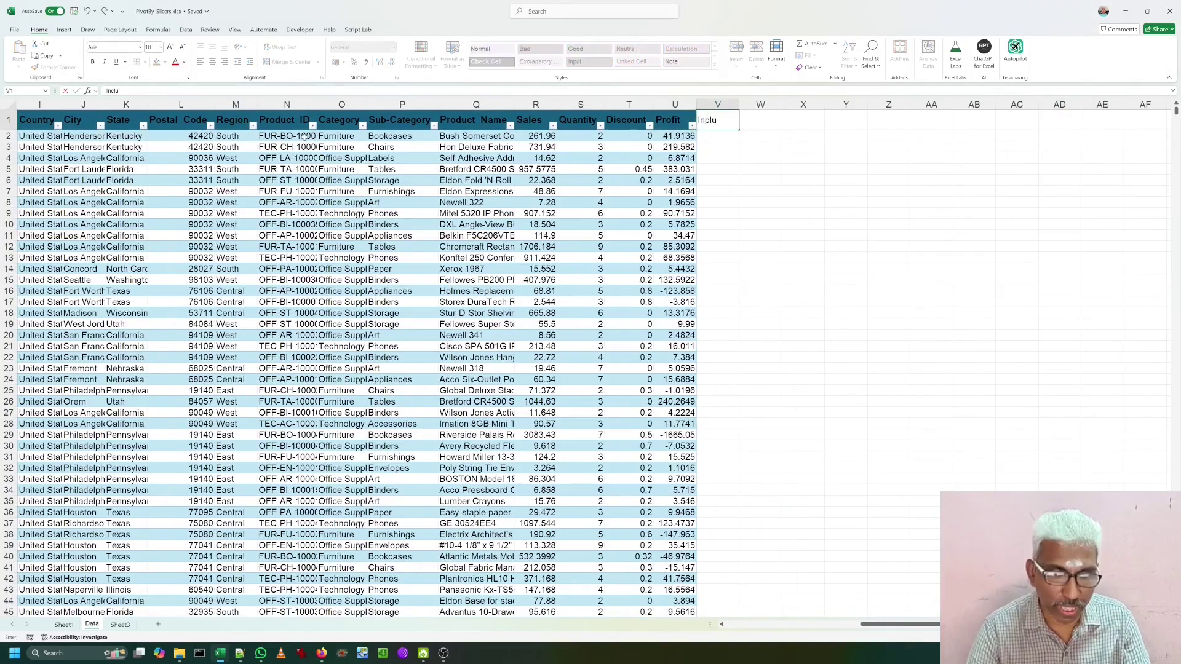
text(de)
key(Return)
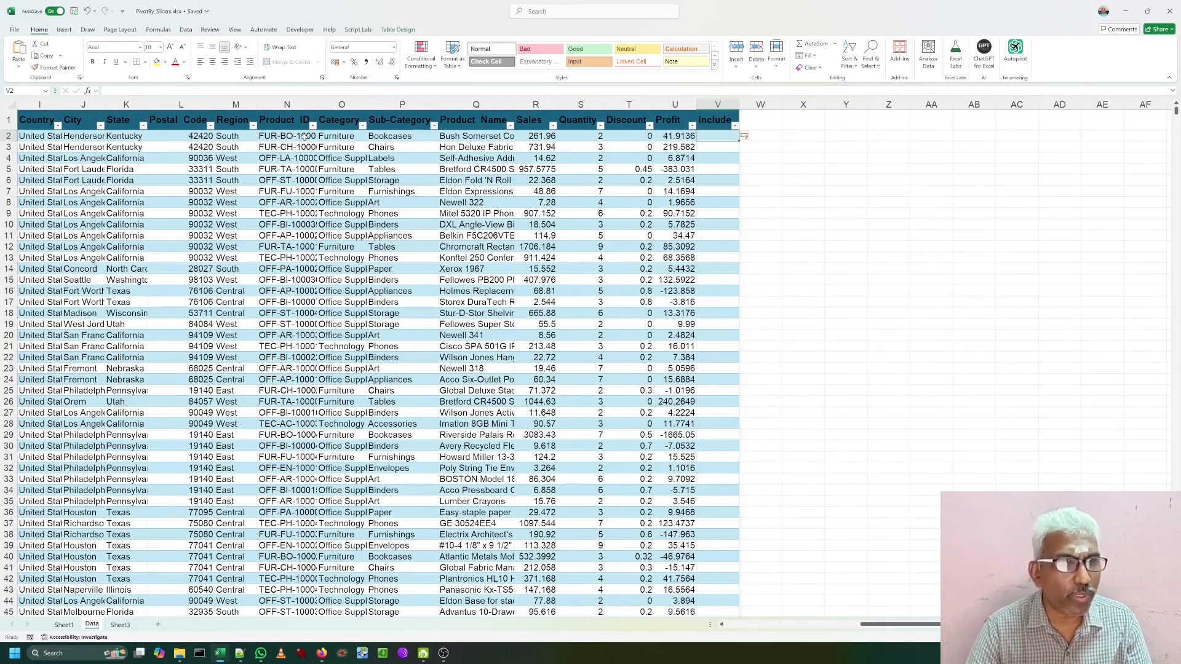
text(=if(sub)
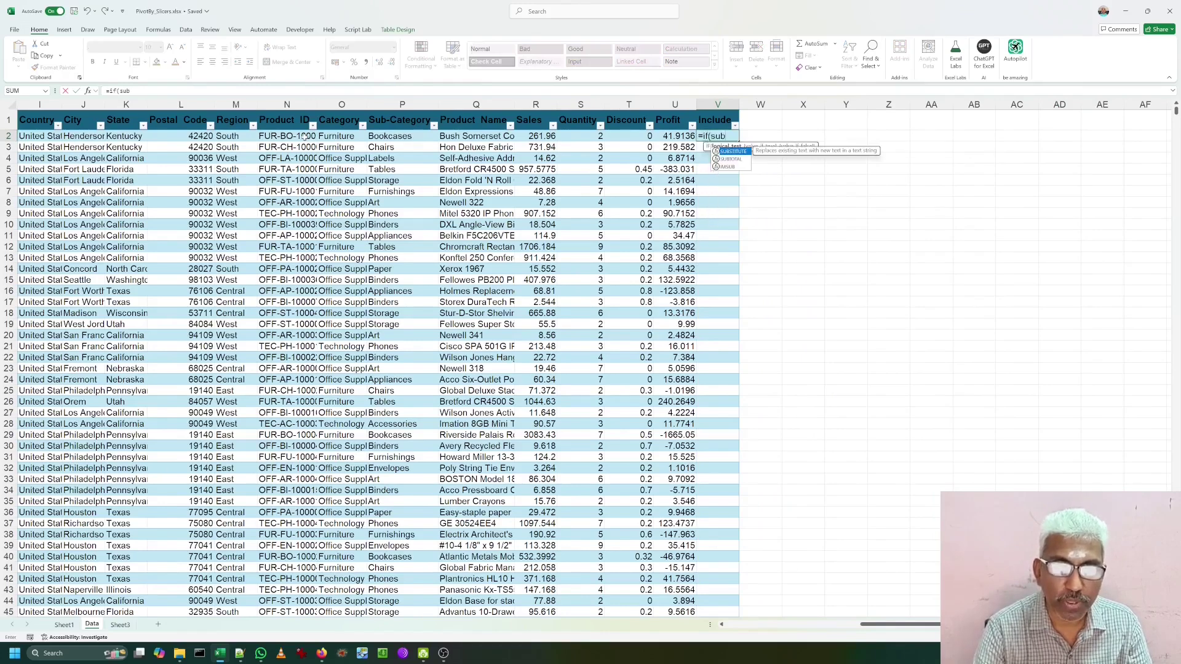
key(Down)
key(Tab)
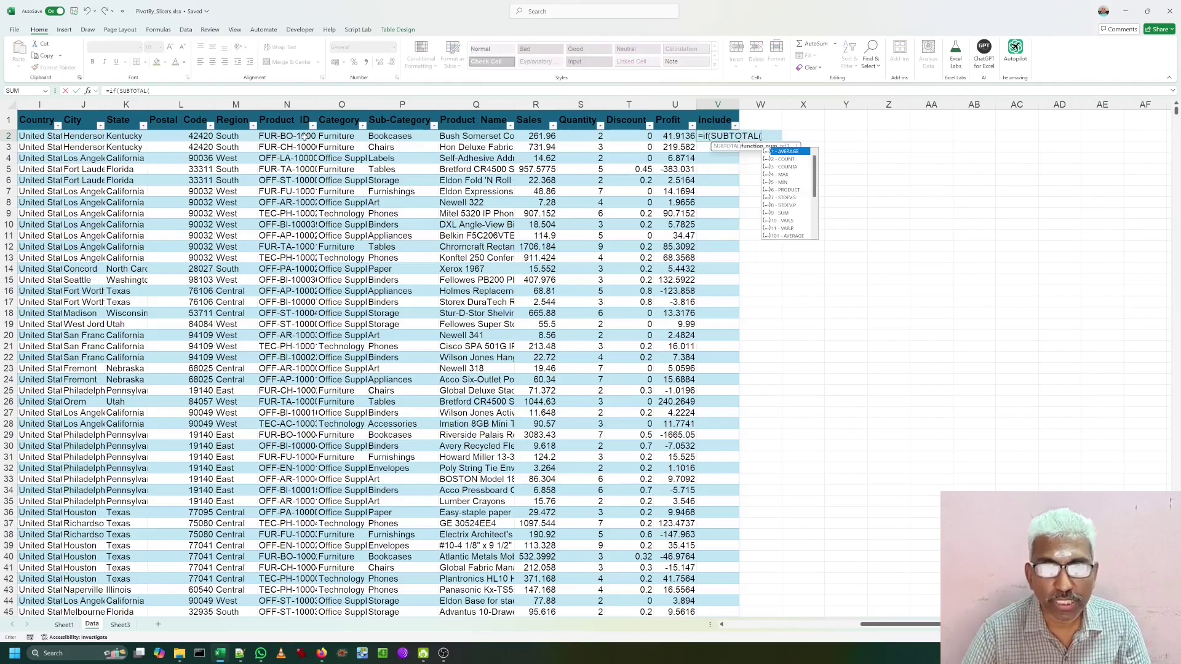
key(Down)
key(Down)
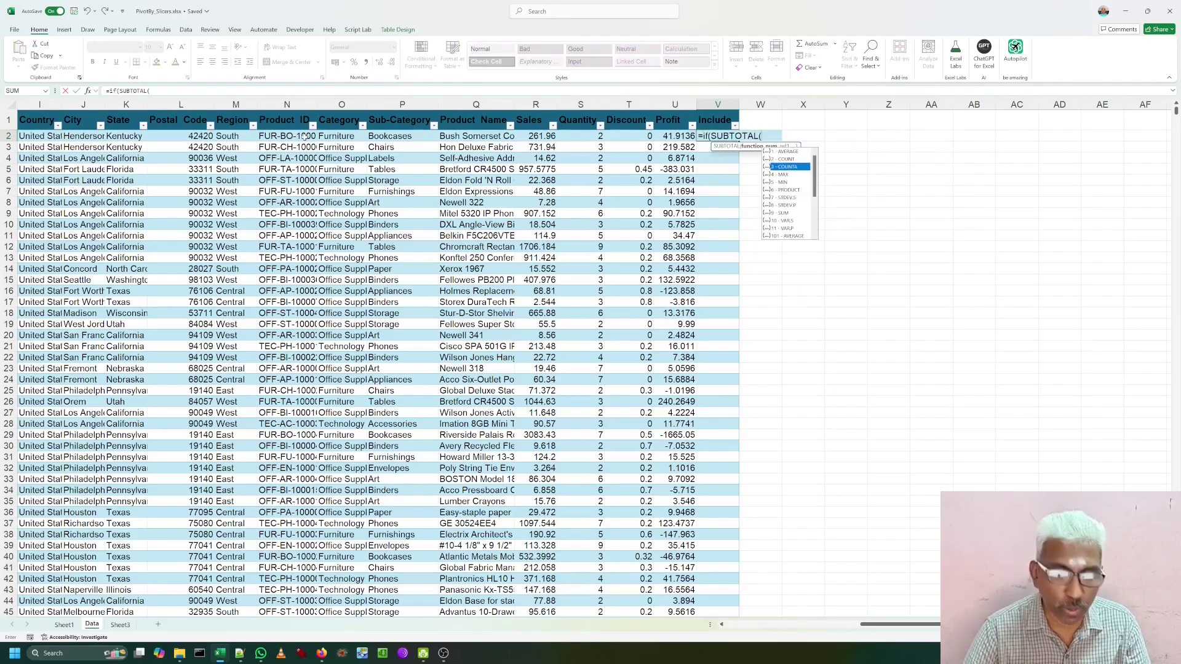
key(Tab)
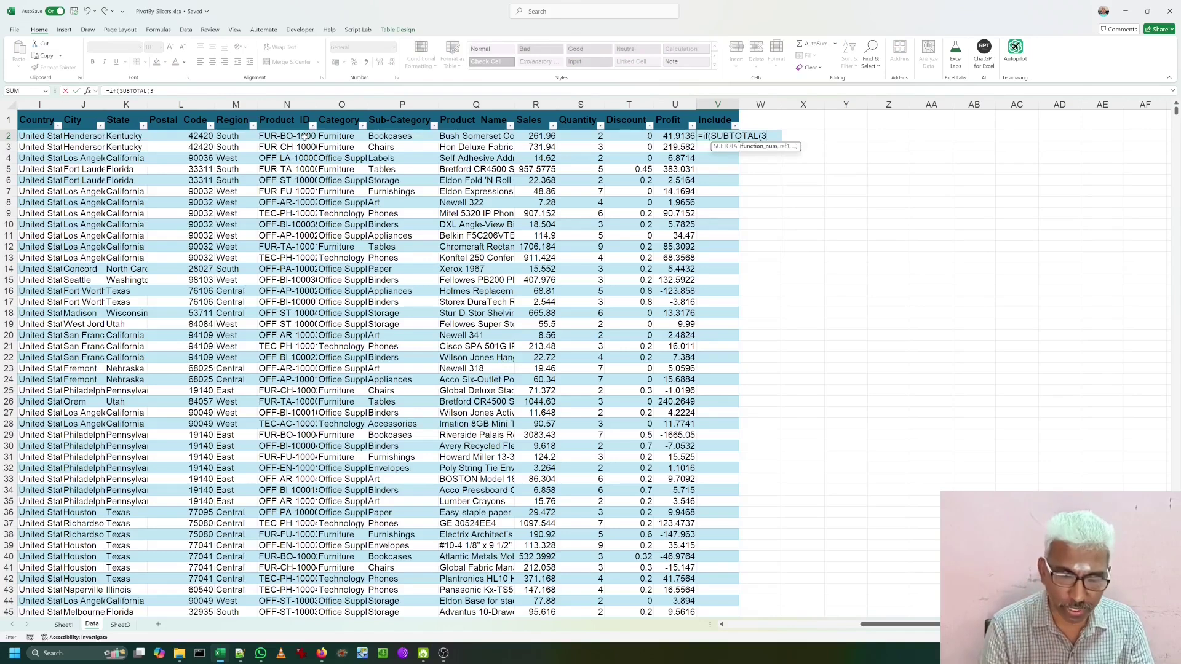
Complete =IF(SUBTOTAL(3,[@[Row ID]])>0,TRUE,FALSE) so the Include column fills down.
text(,)
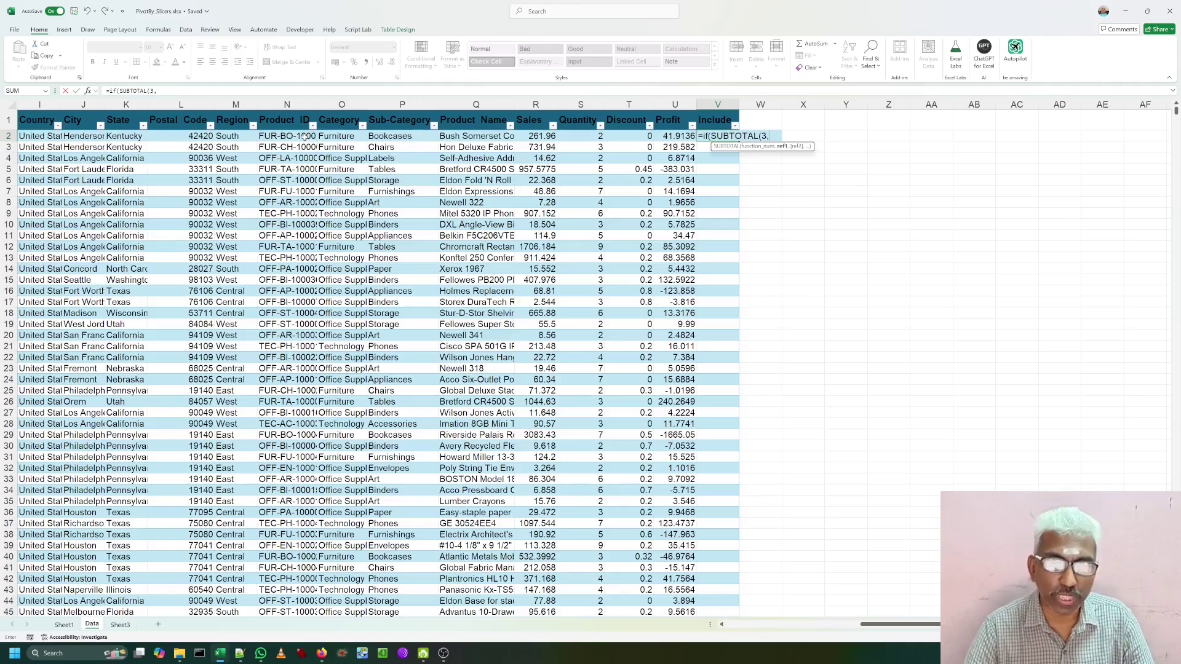
key(Left)
key(Left)
key(Left)
key(Left)
key(Left)
key(Left)
key(Left)
key(Left)
key(Left)
key(Left)
key(Left)
key(Left)
key(Left)
key(Left)
key(Left)
key(Left)
key(Left)
key(Left)
key(Left)
key(Left)
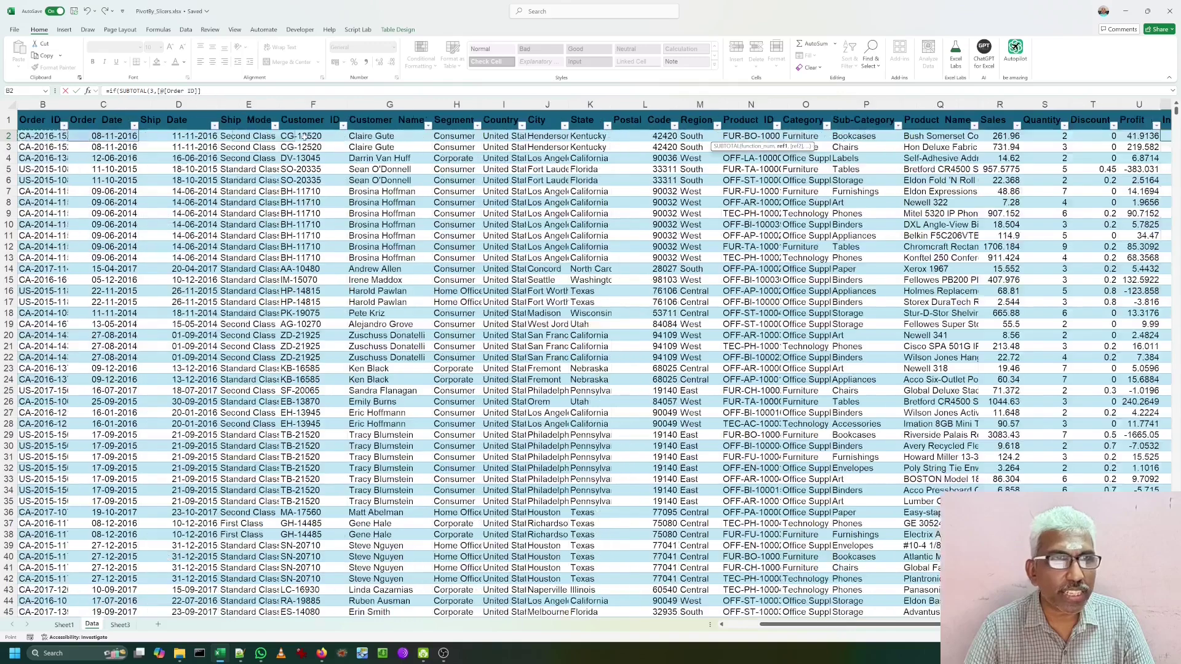
text(,)
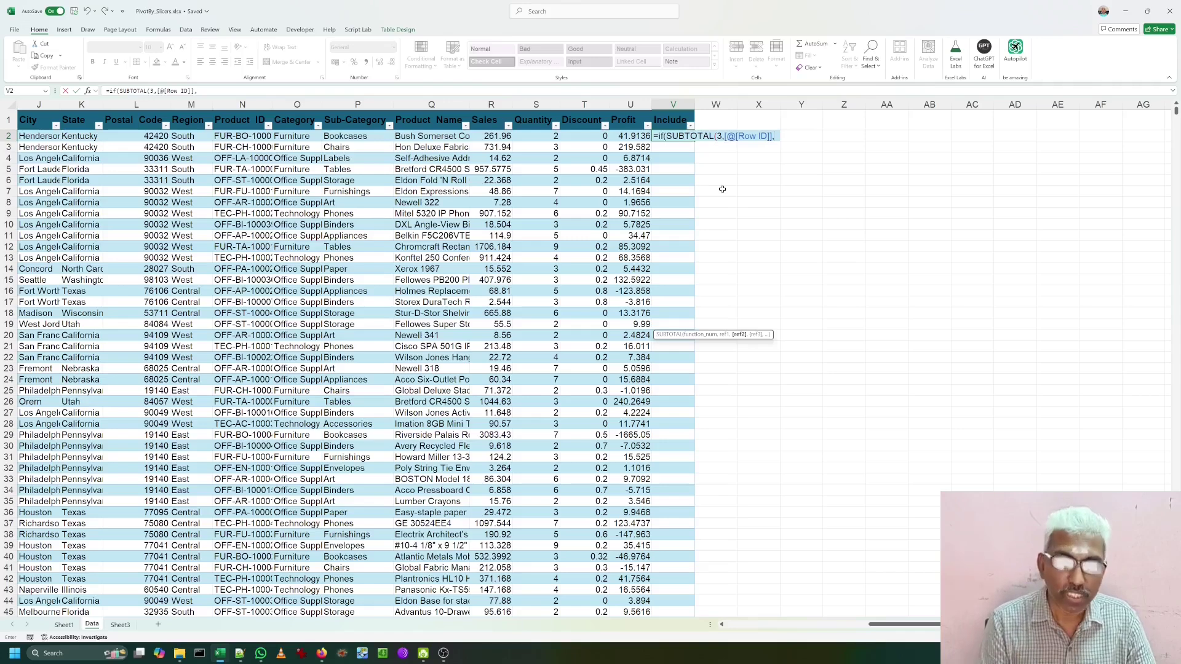
key(BackSpace)
text()>0)
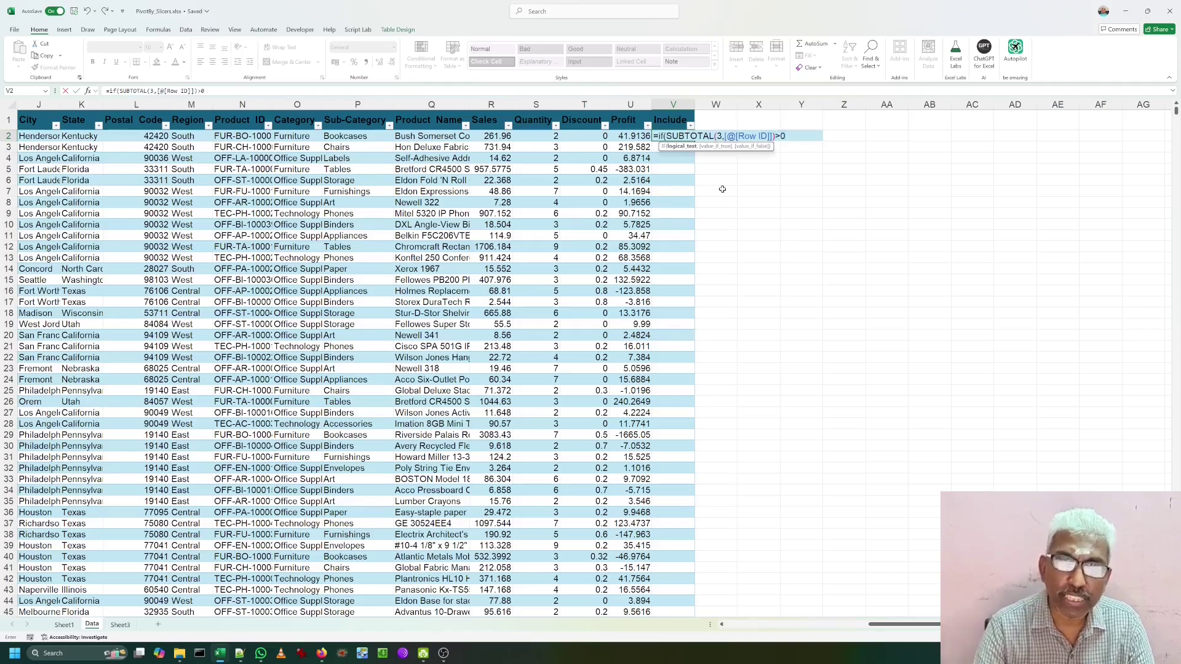
text(,truemfa)
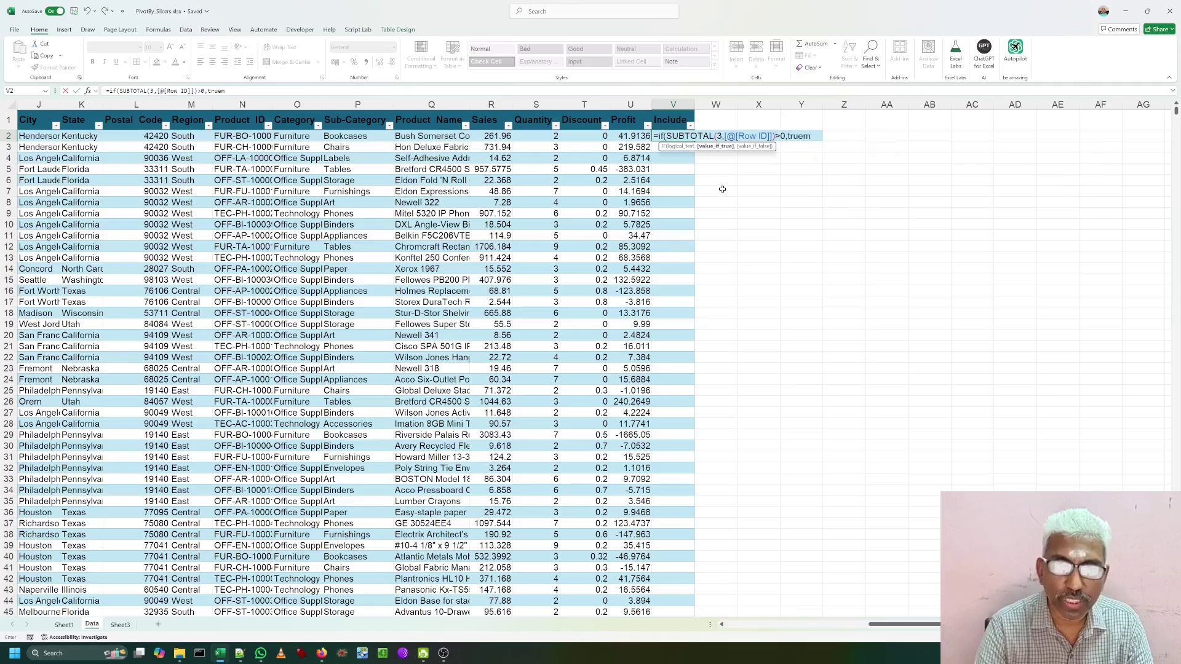
key(BackSpace)
key(BackSpace)
key(BackSpace)
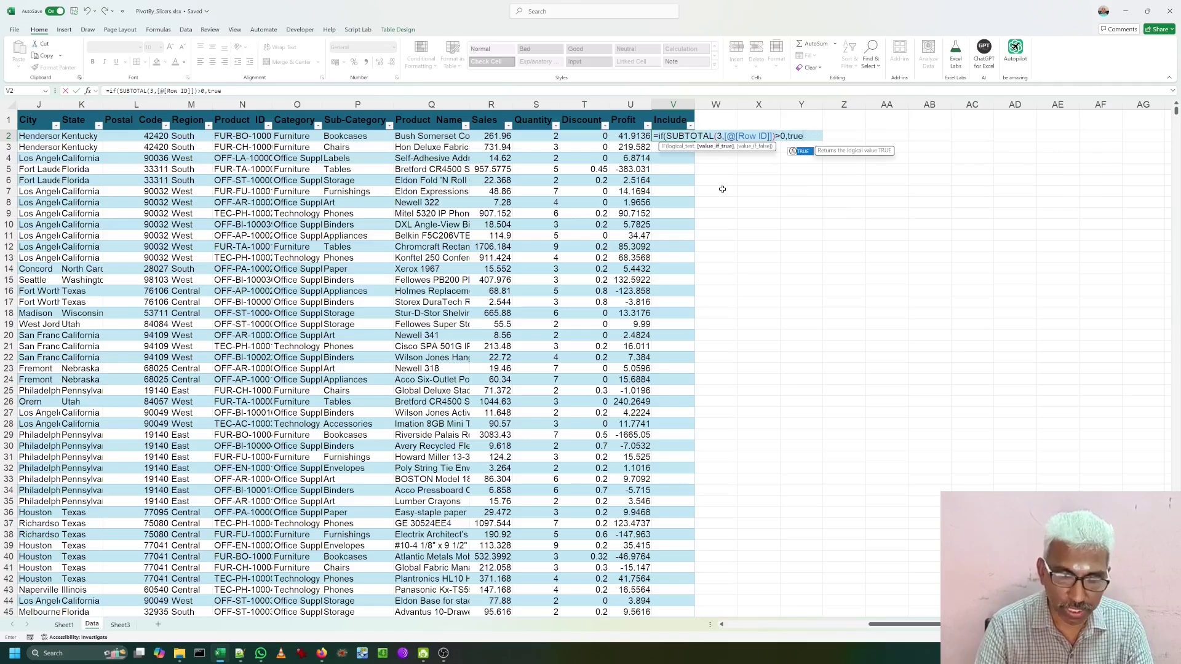
text(,false))
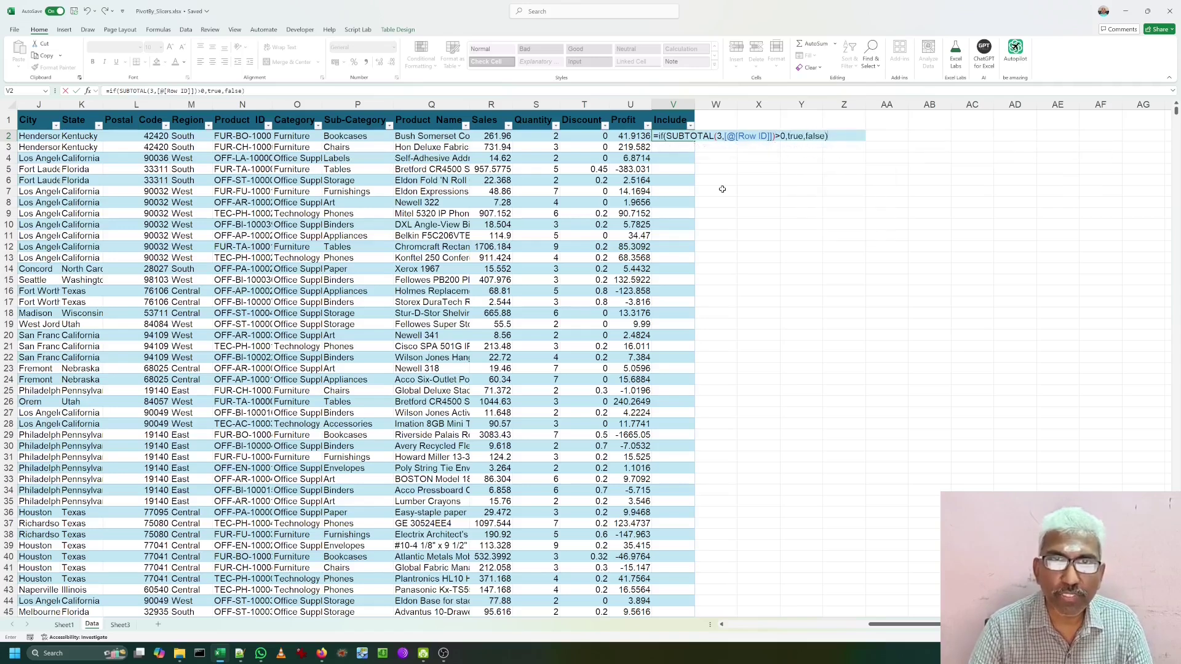
key(Return)
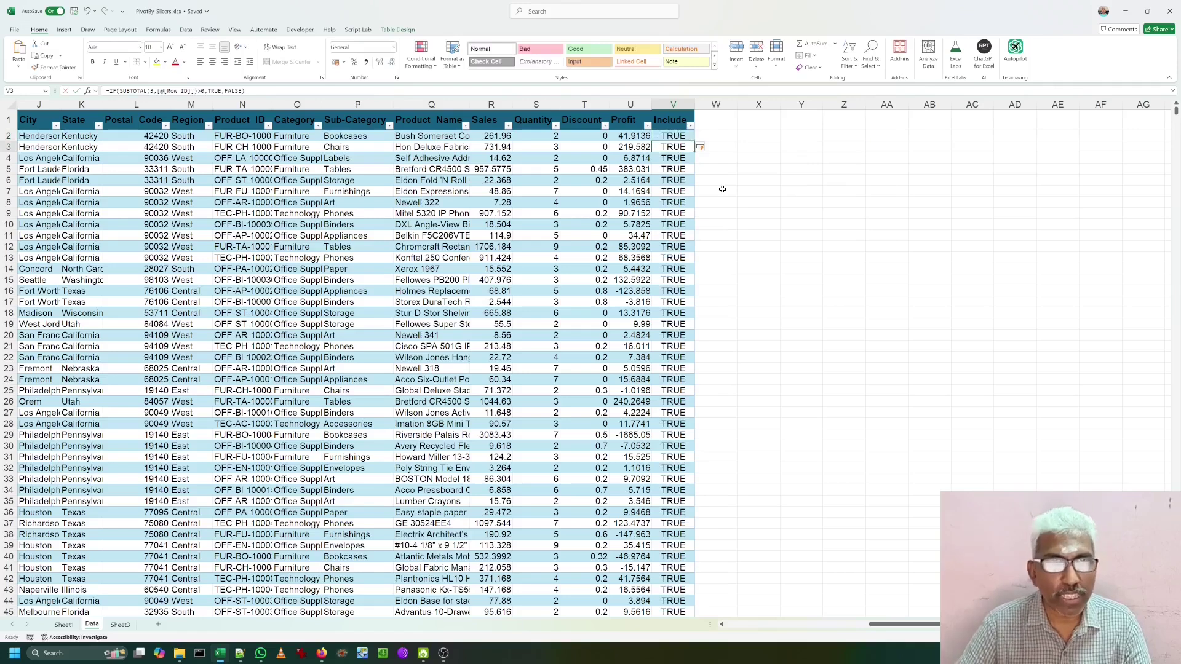
key(Up)
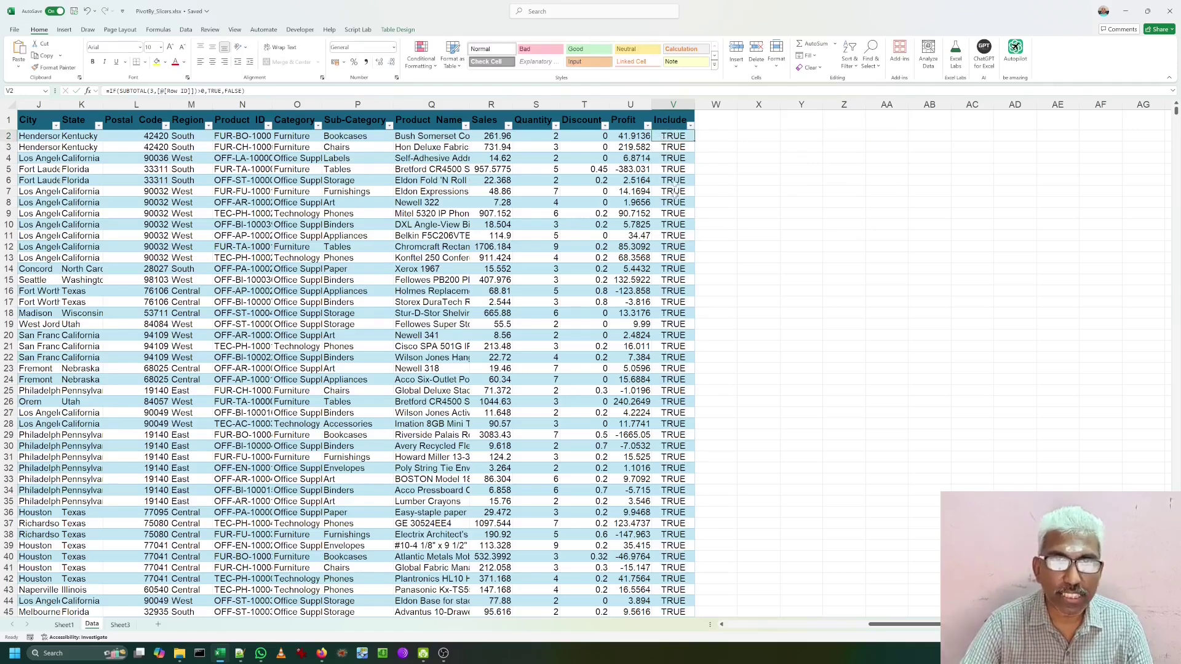
On Sheet3, enter =Order[Include] in D26 to spill the Include values.
click(119, 625)
scroll(309, 431, up, 5)
click(309, 432)
text(=)
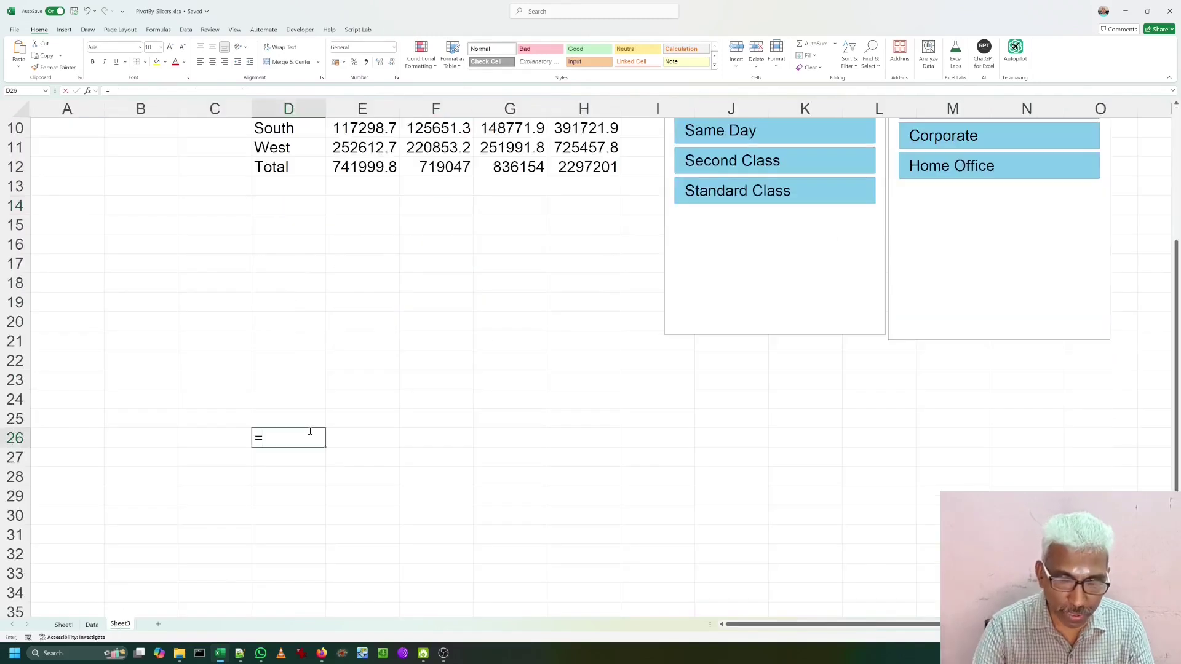
text(order[Include])
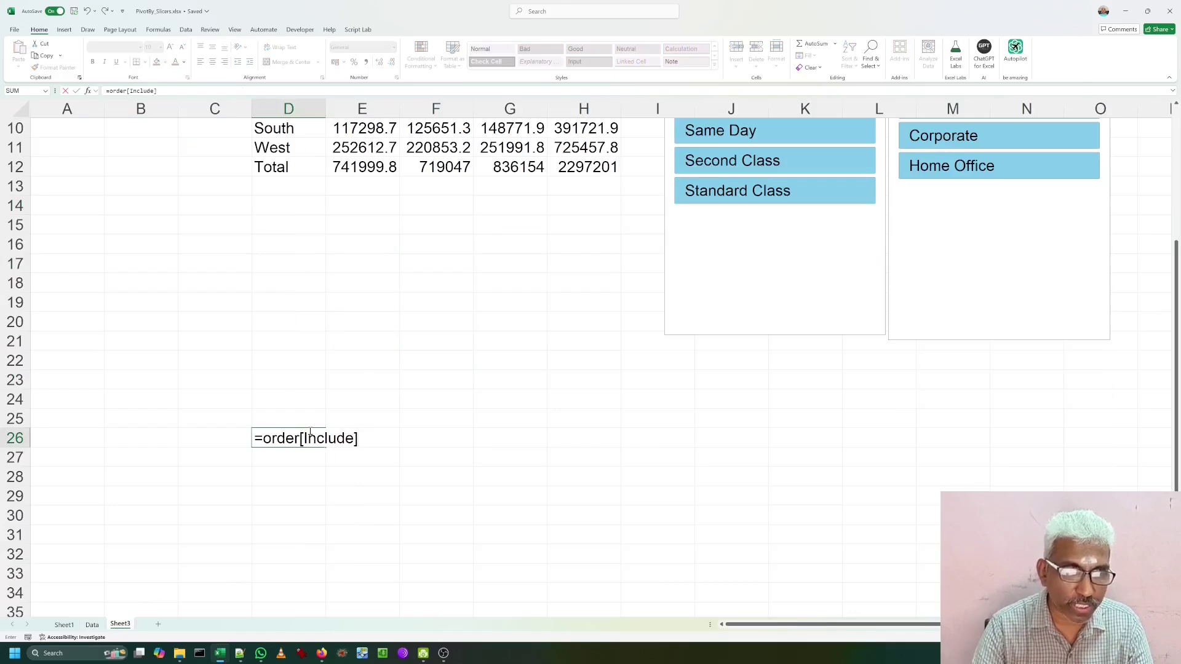
key(Return)
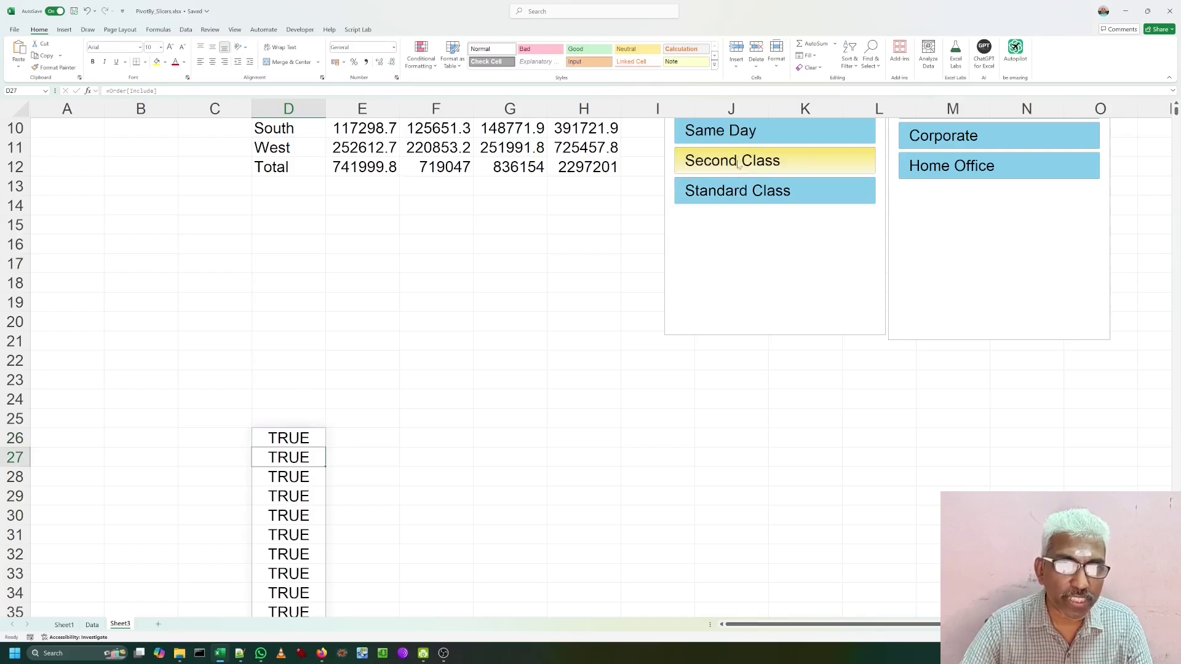
Filter Ship Mode to Same Day, Second Class, then Standard Class, and finally clear the filter.
click(744, 139)
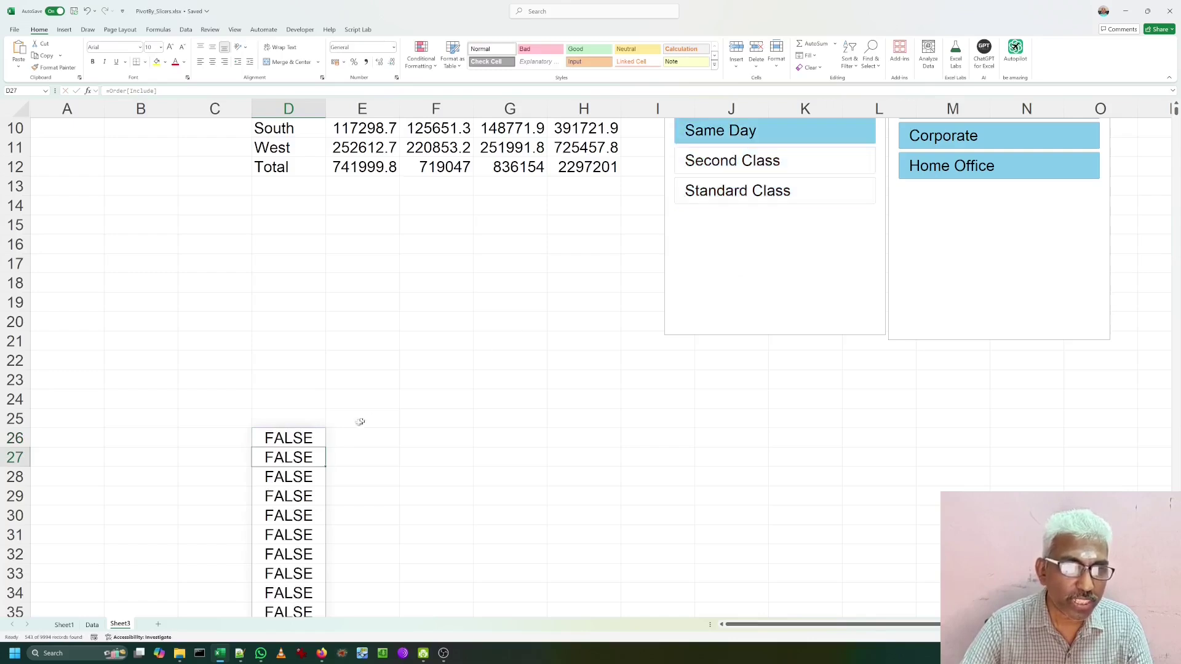
scroll(289, 449, down, 11)
scroll(289, 449, down, 7)
scroll(288, 449, up, 18)
click(731, 162)
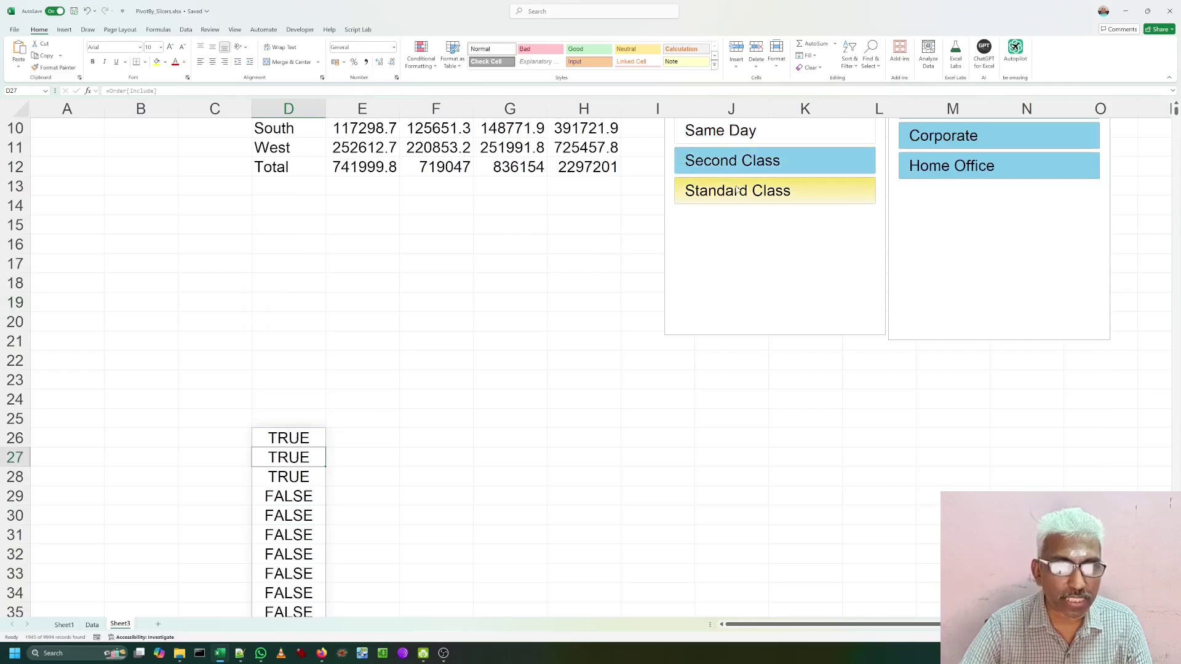
click(738, 192)
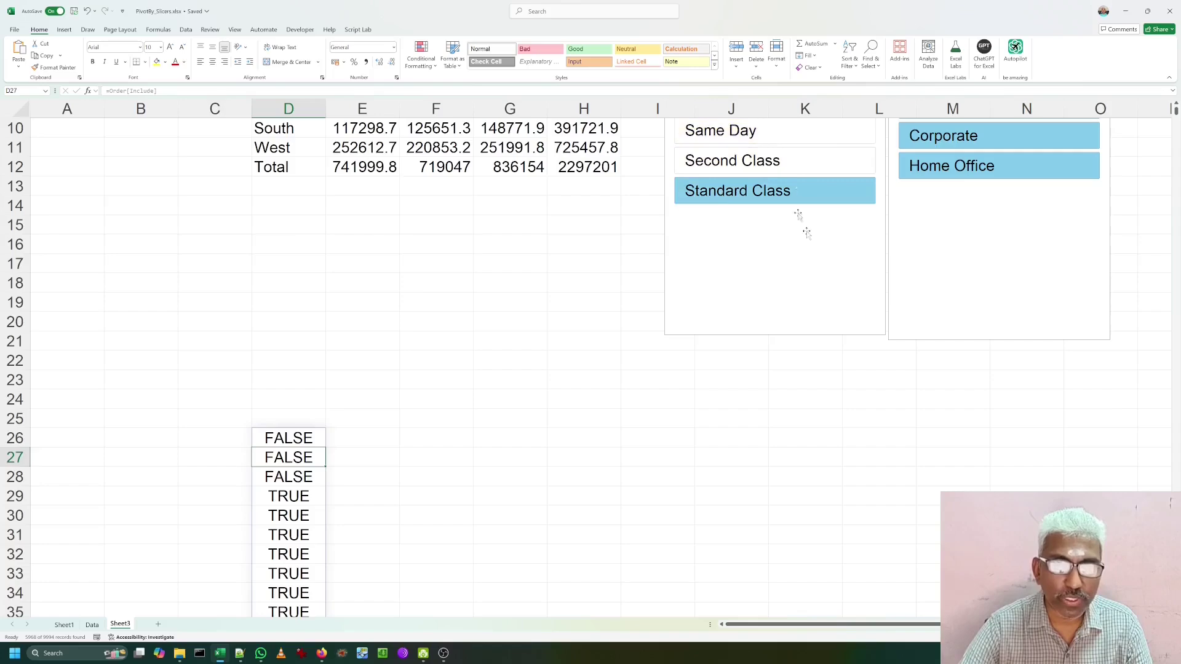
scroll(807, 232, up, 3)
click(864, 240)
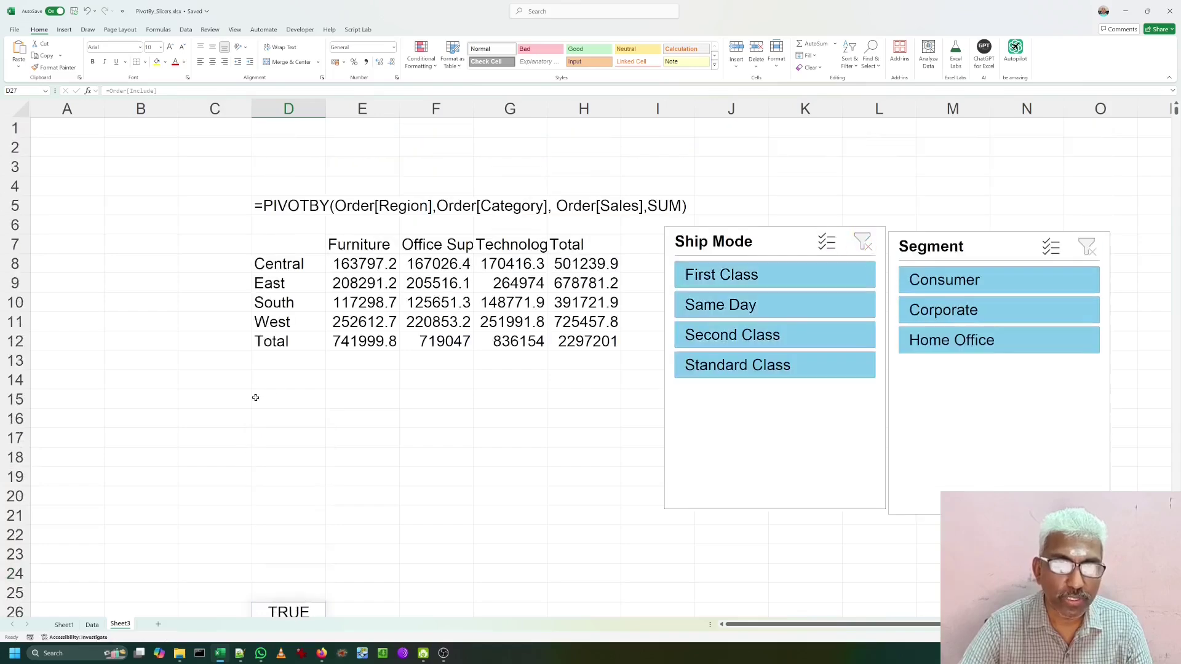
scroll(253, 396, down, 3)
click(278, 433)
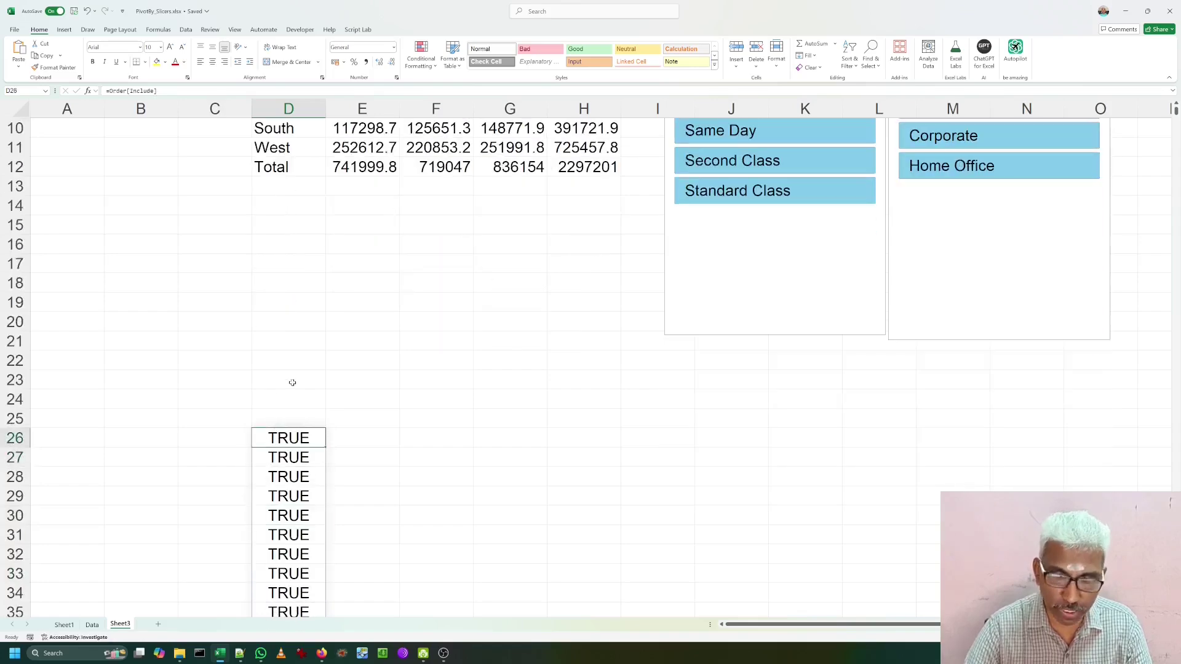
Delete the test Include formula in D26 and return to cell D7.
key(Delete)
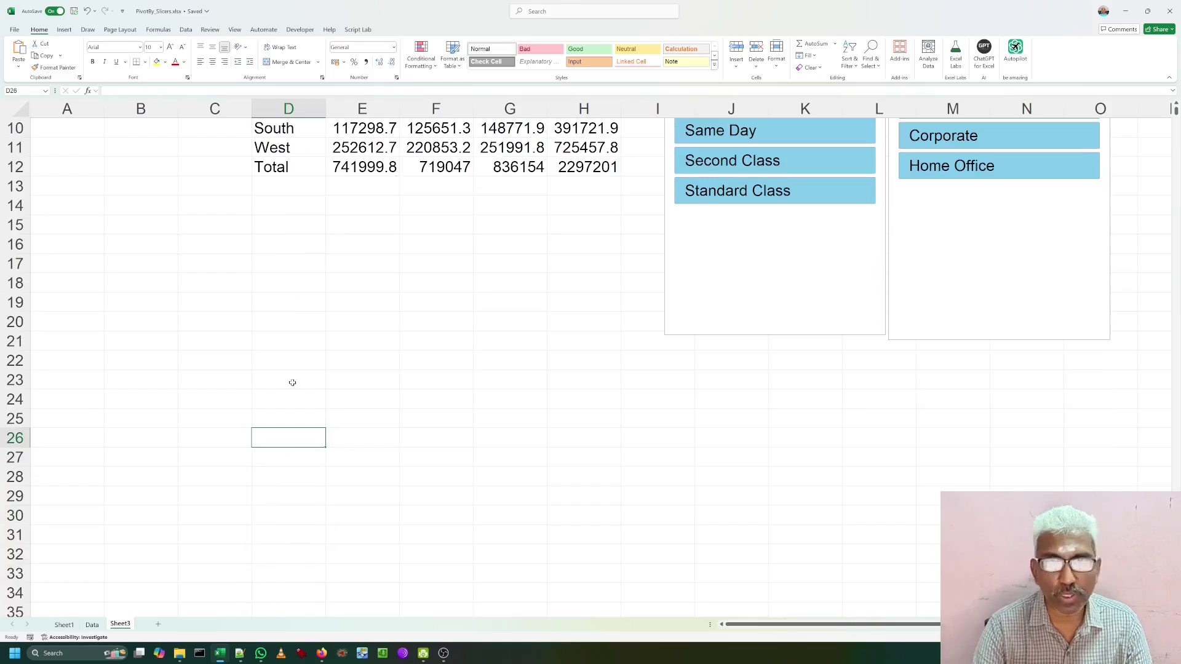
key(ctrl+z)
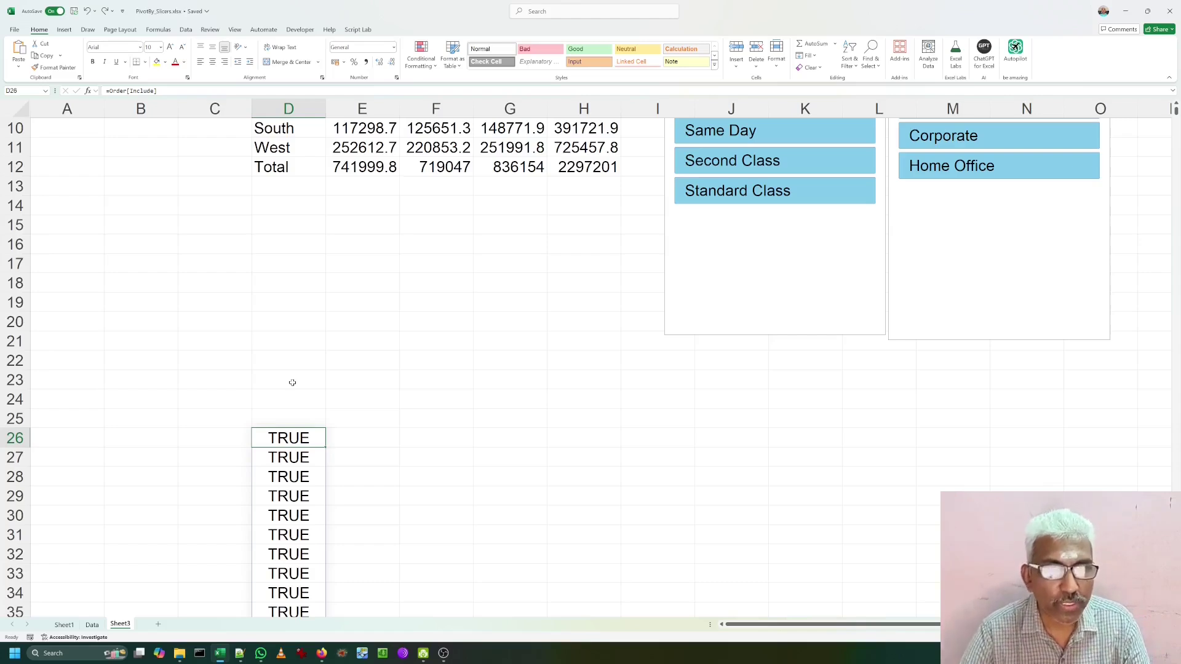
key(Delete)
key(Up)
key(Up)
key(Up)
key(Up)
key(Up)
key(Up)
key(Up)
key(Up)
key(Up)
key(Up)
key(Up)
key(Up)
key(Up)
key(Up)
key(Up)
key(Up)
key(Up)
key(Up)
key(Up)
key(Up)
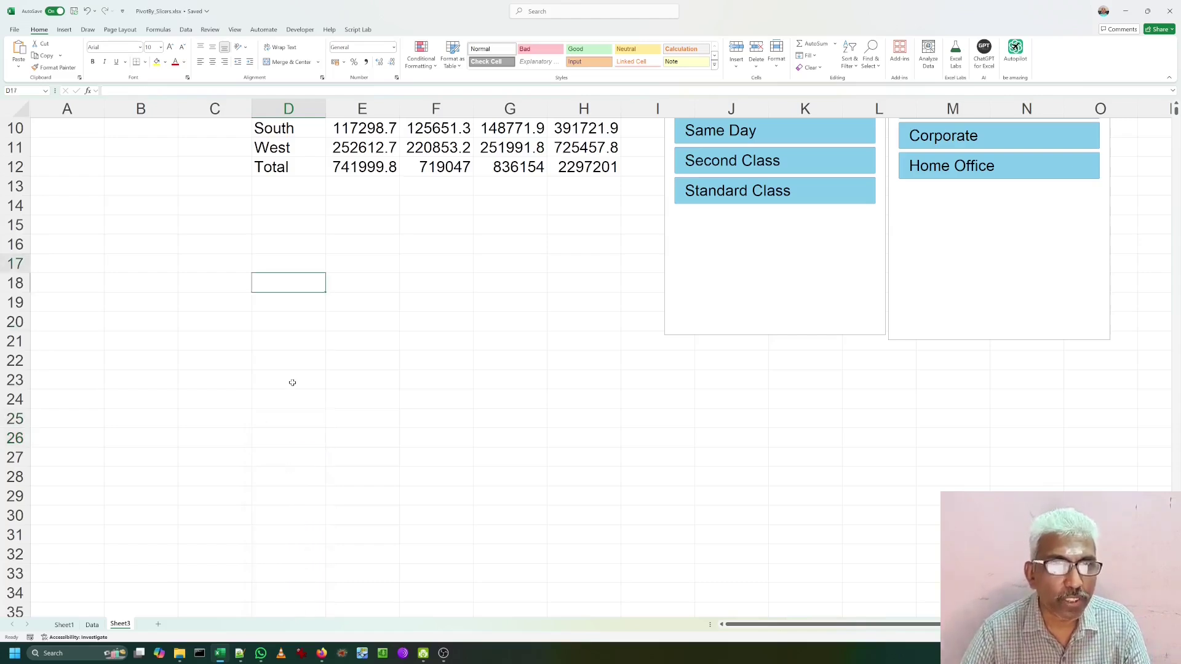
key(Up)
key(Up)
key(Up)
key(Down)
key(Down)
key(Down)
key(Down)
key(Down)
key(Down)
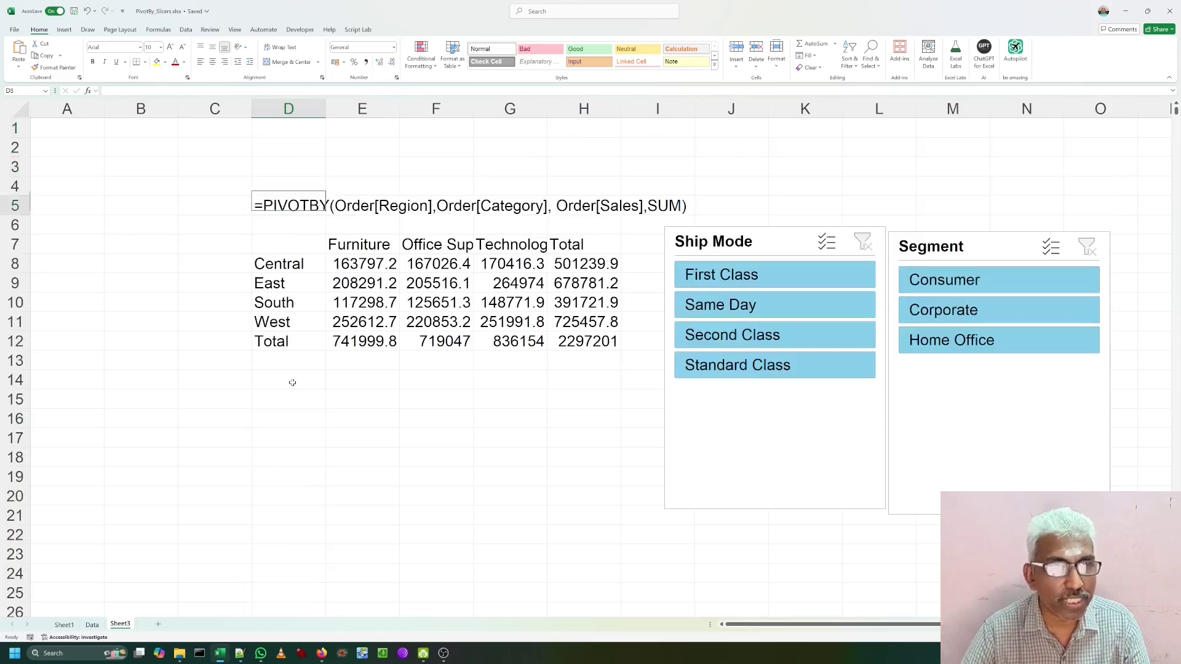
key(Up)
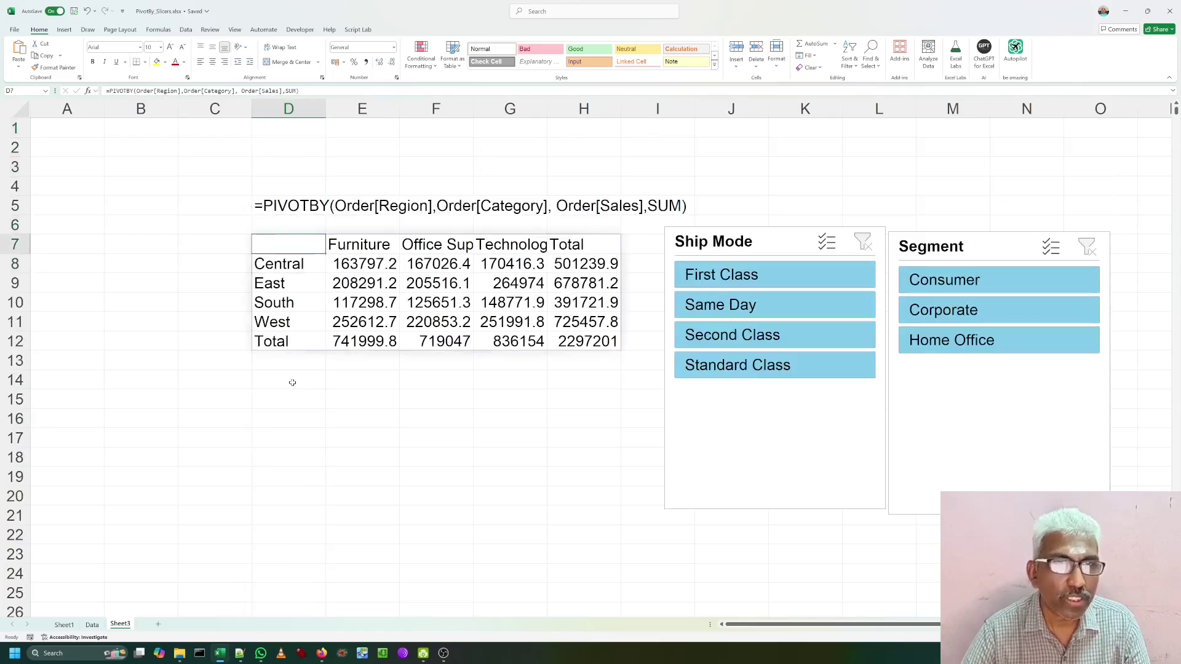
Replace D7 with =PIVOTBY(order[Region],order[Category],order[sales],SUM,,,,,,order[Include]).
key(Delete)
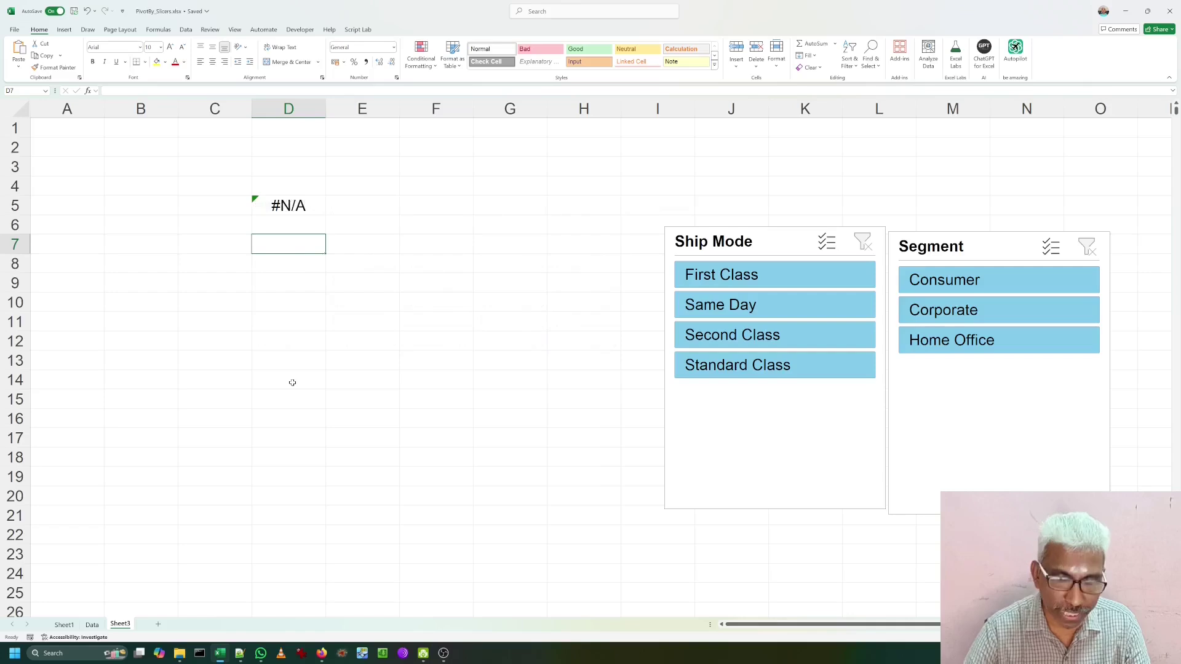
text(=pivotb)
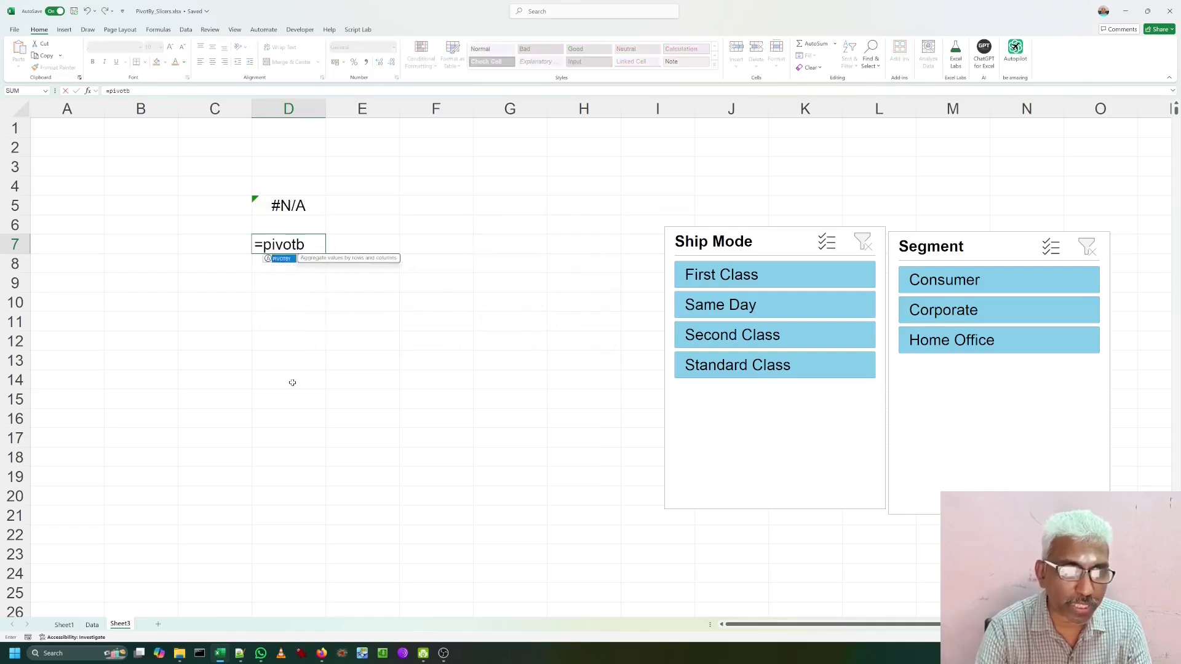
text(y(order[)
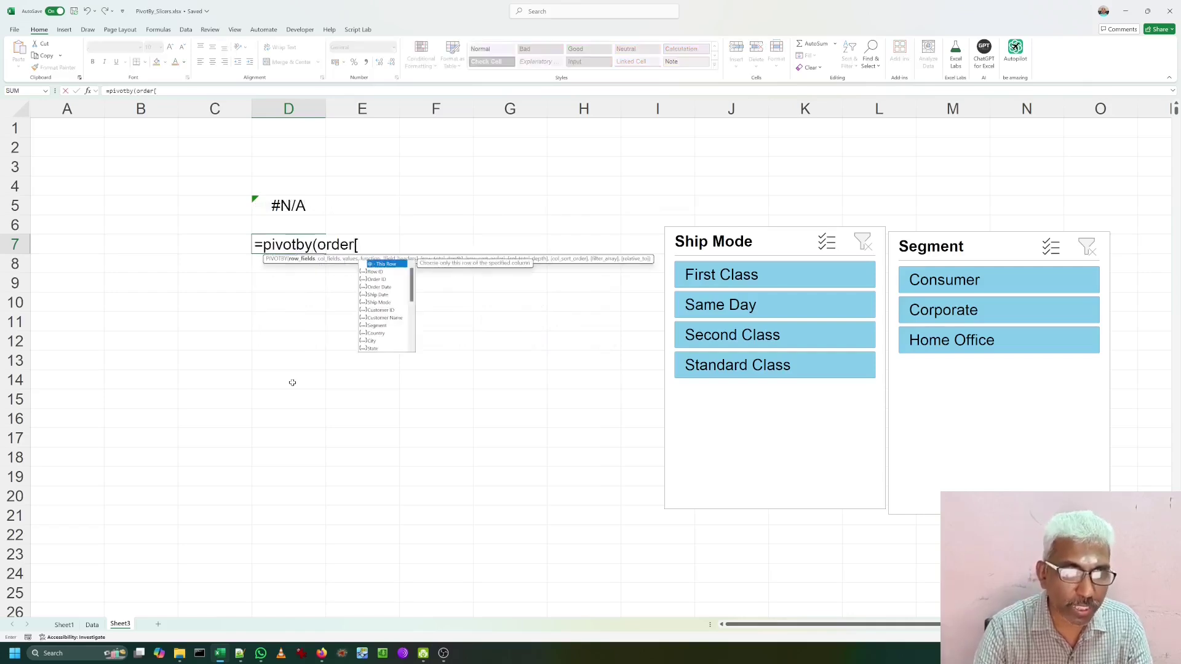
text(Region],)
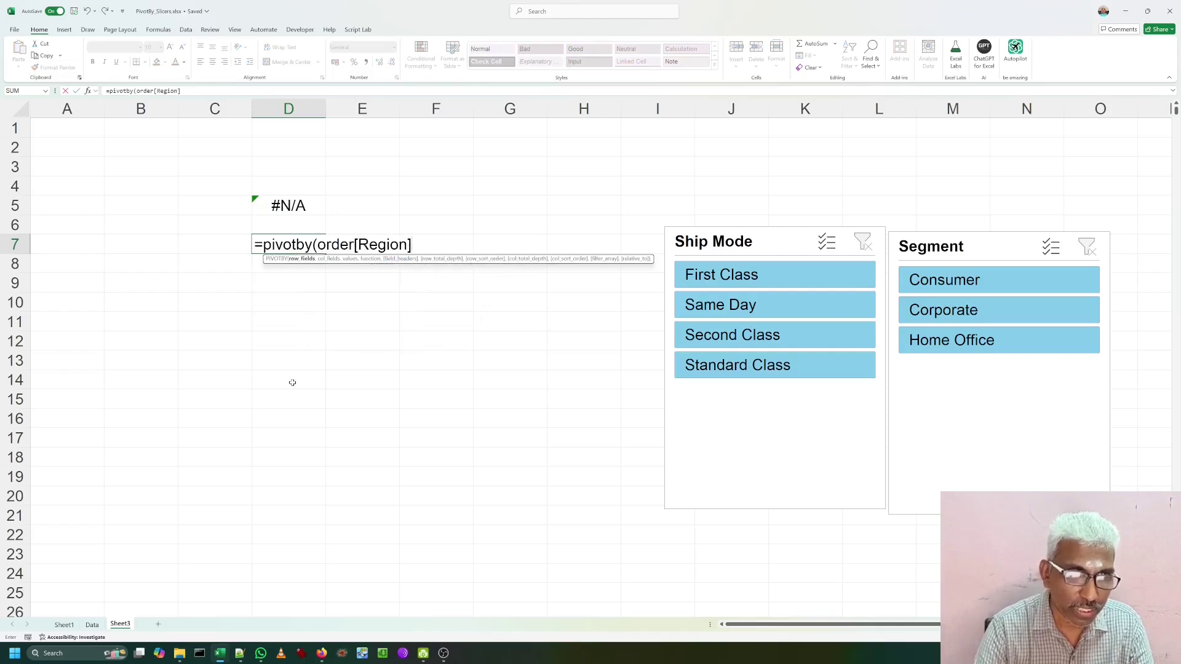
text( order[Category])
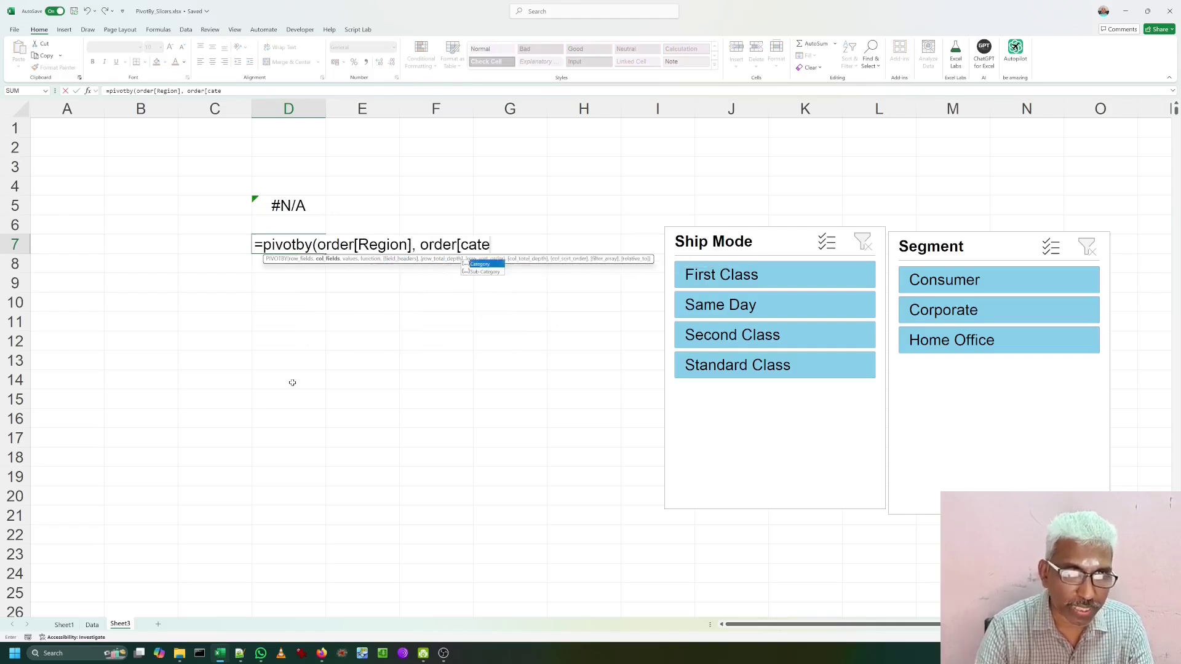
text(,)
text( order)
text([sales)
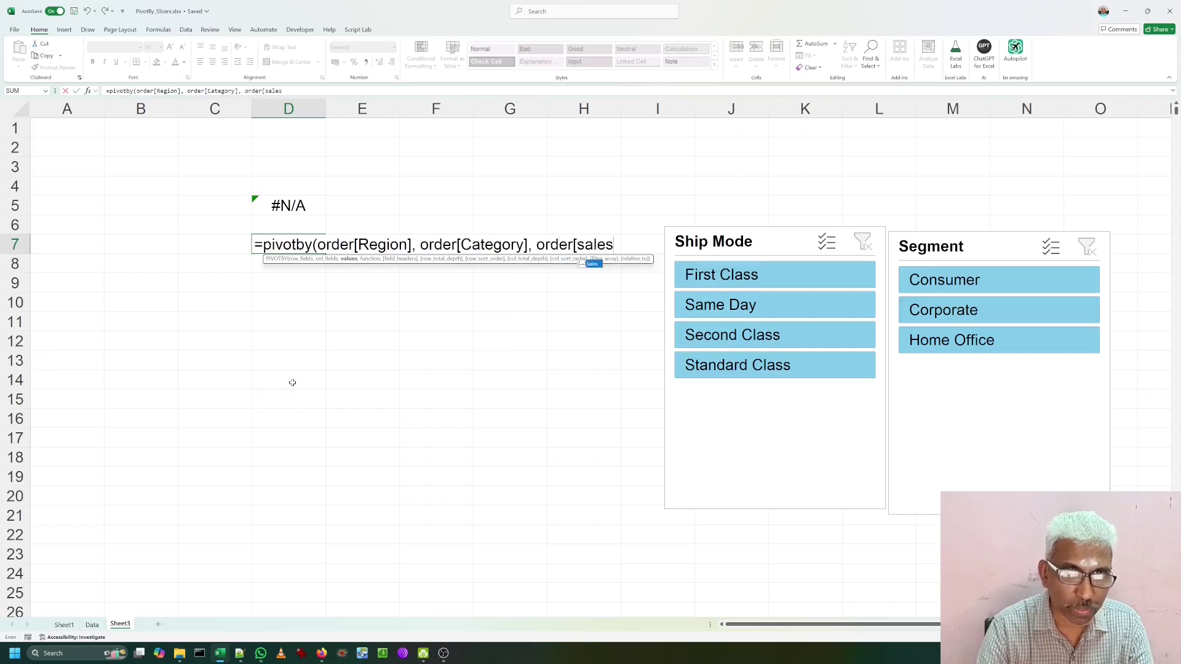
text(], SUM)
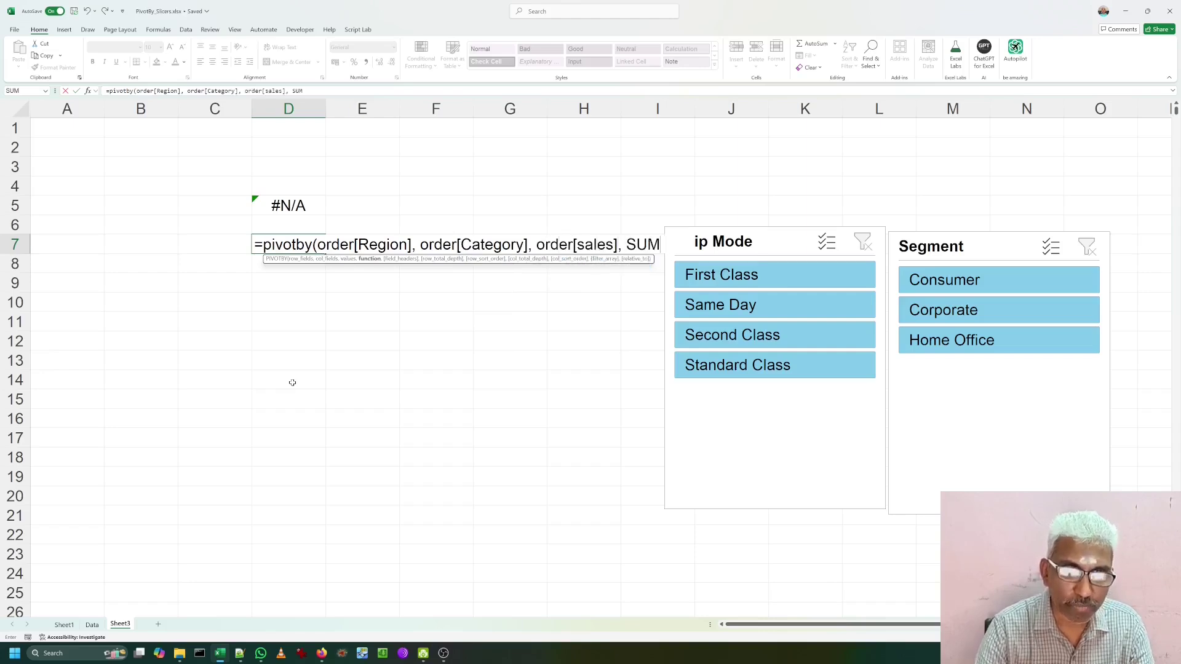
text(,)
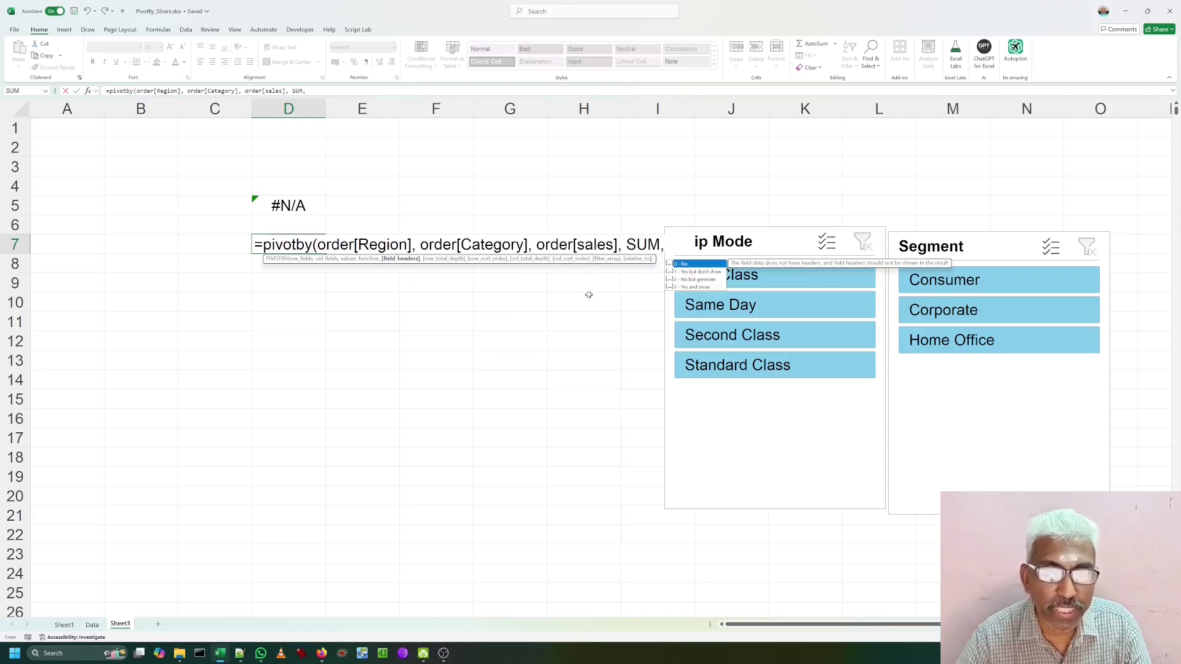
text(,,)
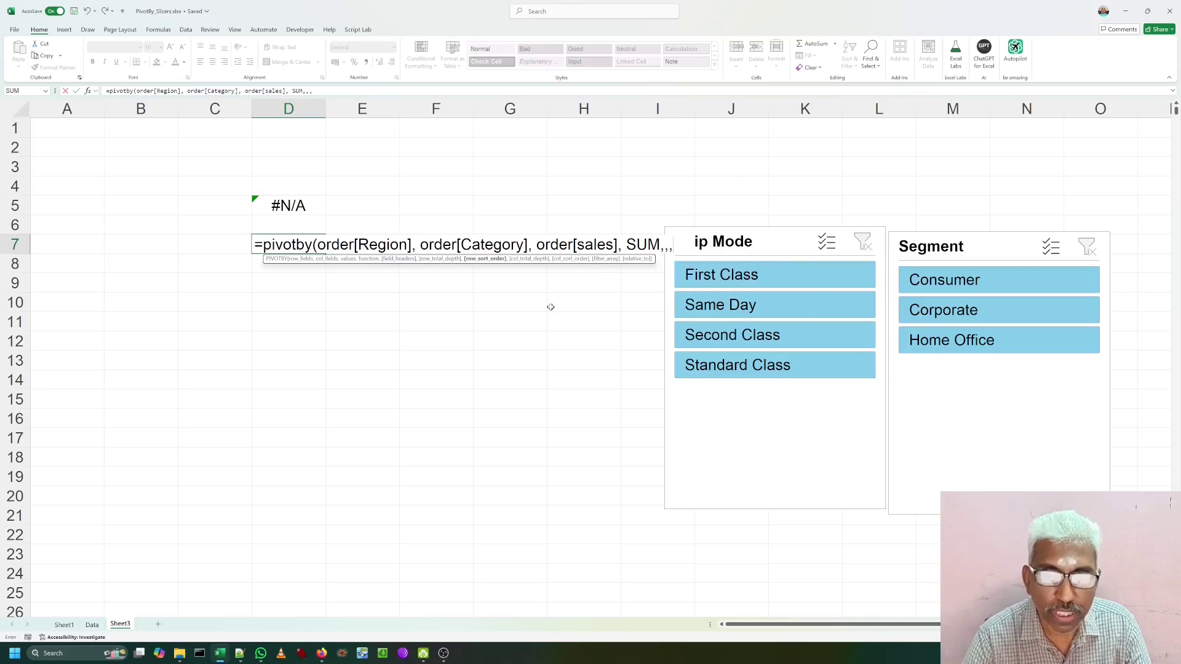
text(,,)
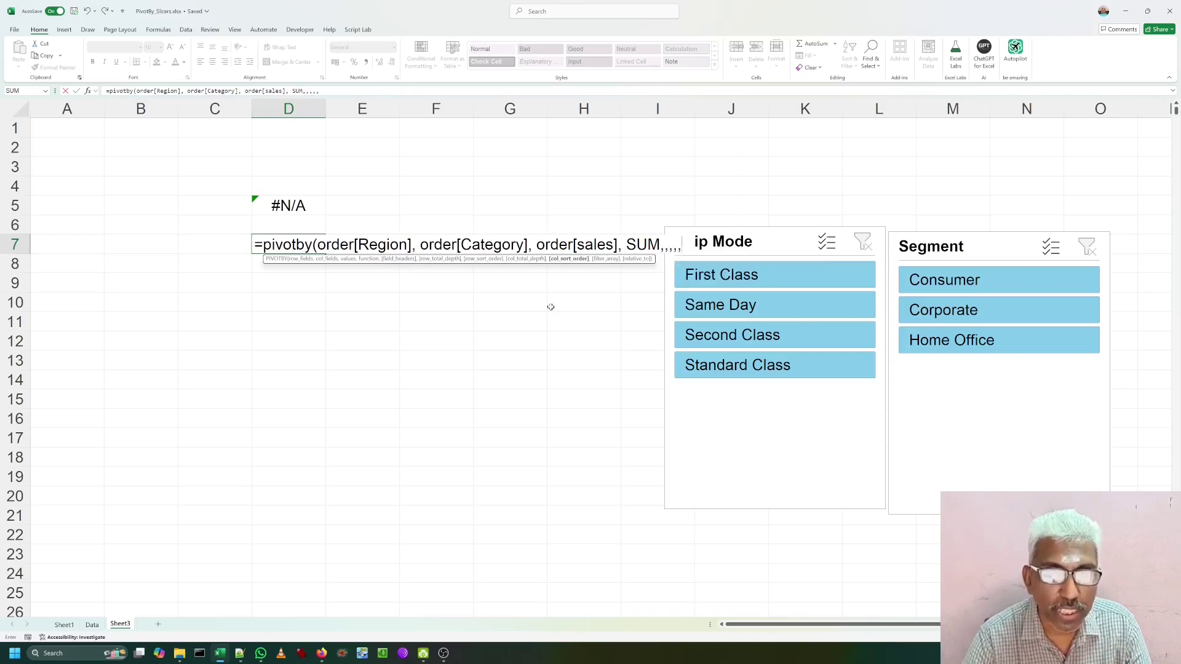
text(,)
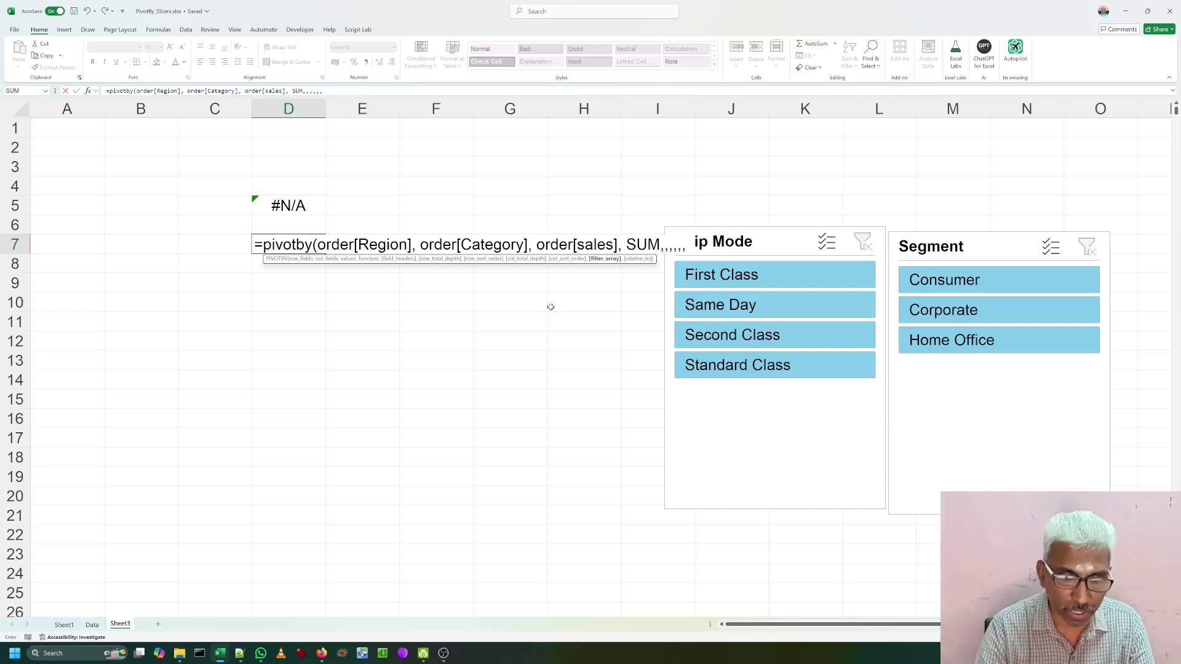
text(order[)
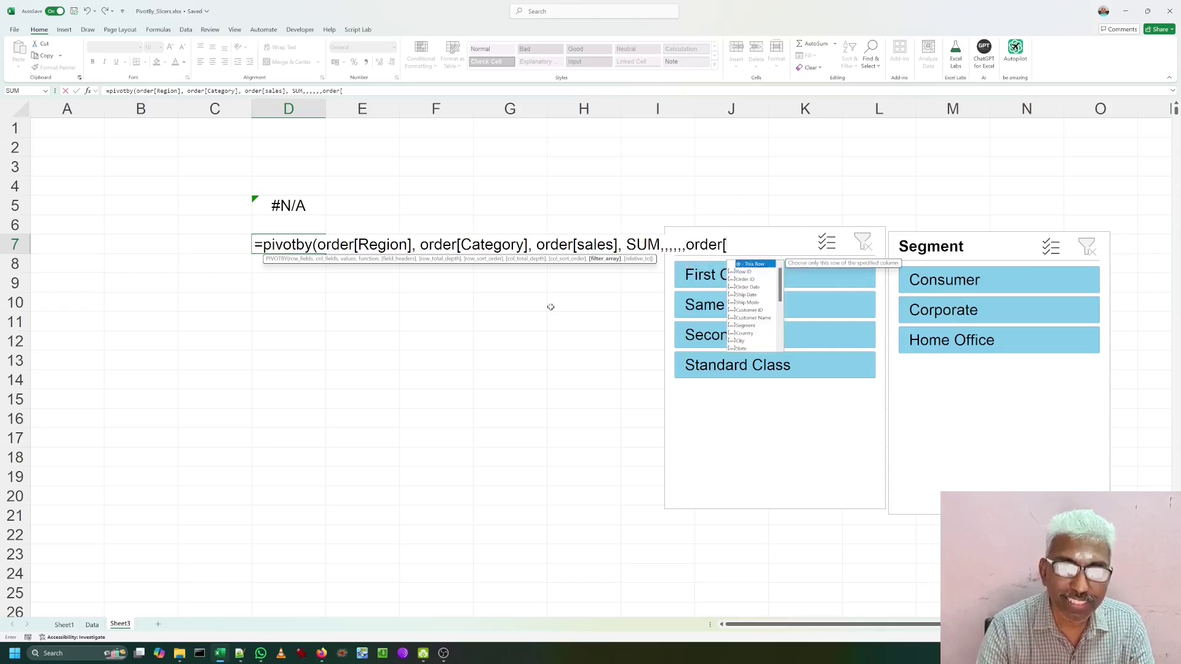
text(Include)
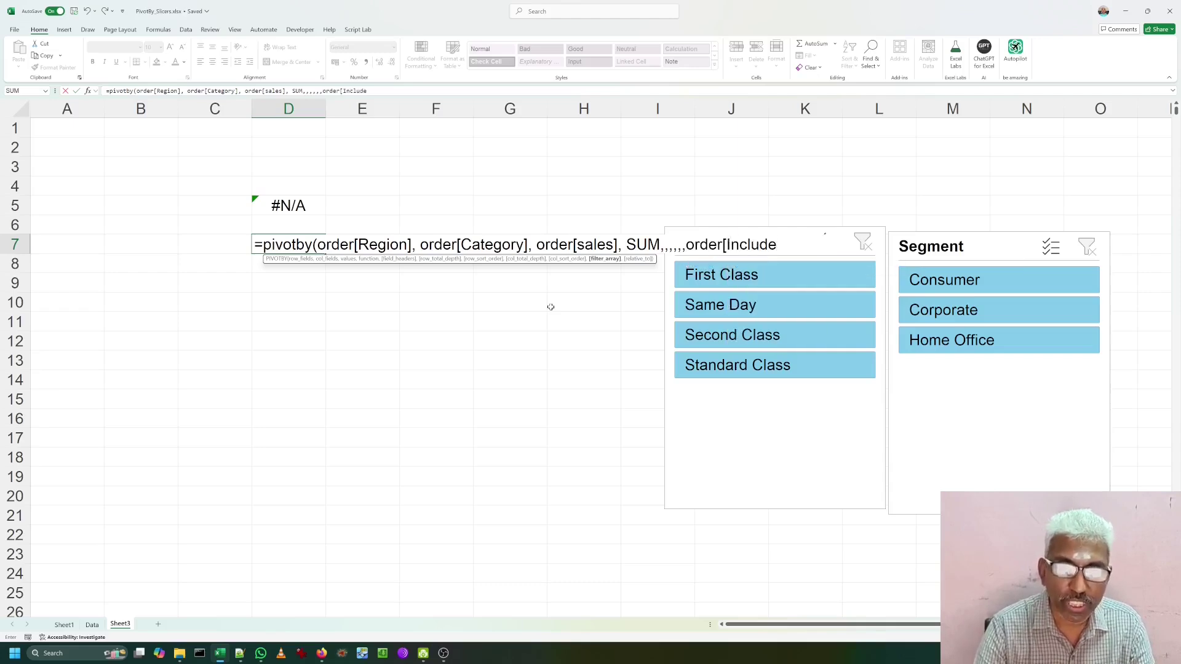
text(]))
key(Return)
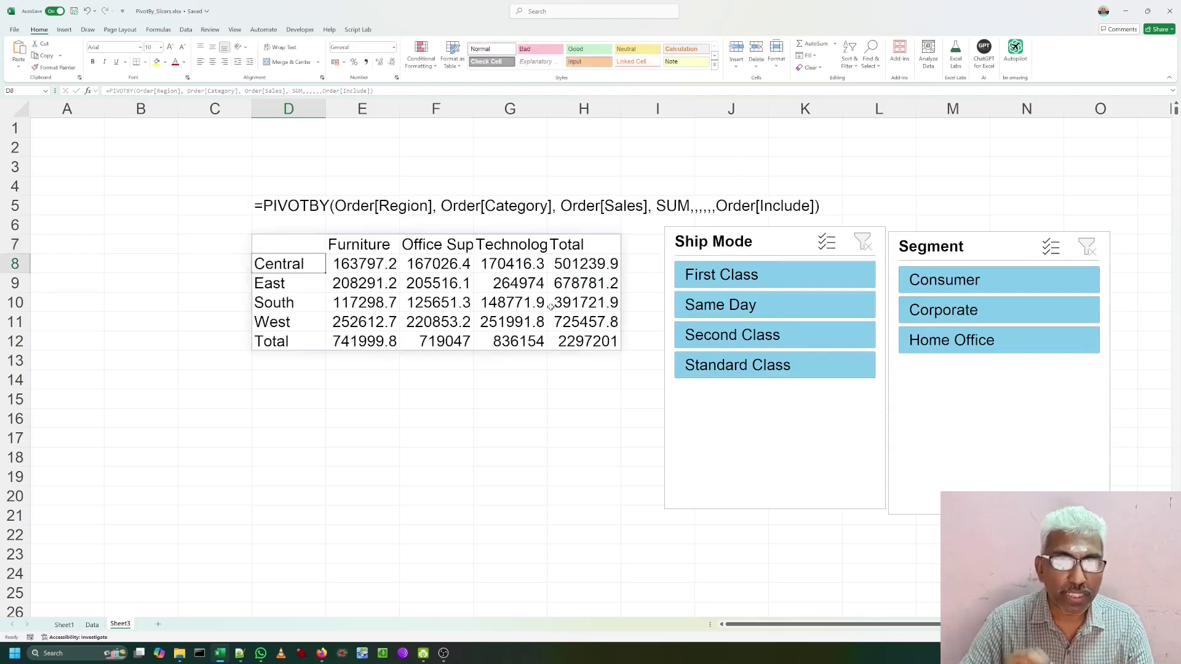
Test the summary with several Ship Mode and Segment selections, then clear the Ship Mode filter.
click(732, 286)
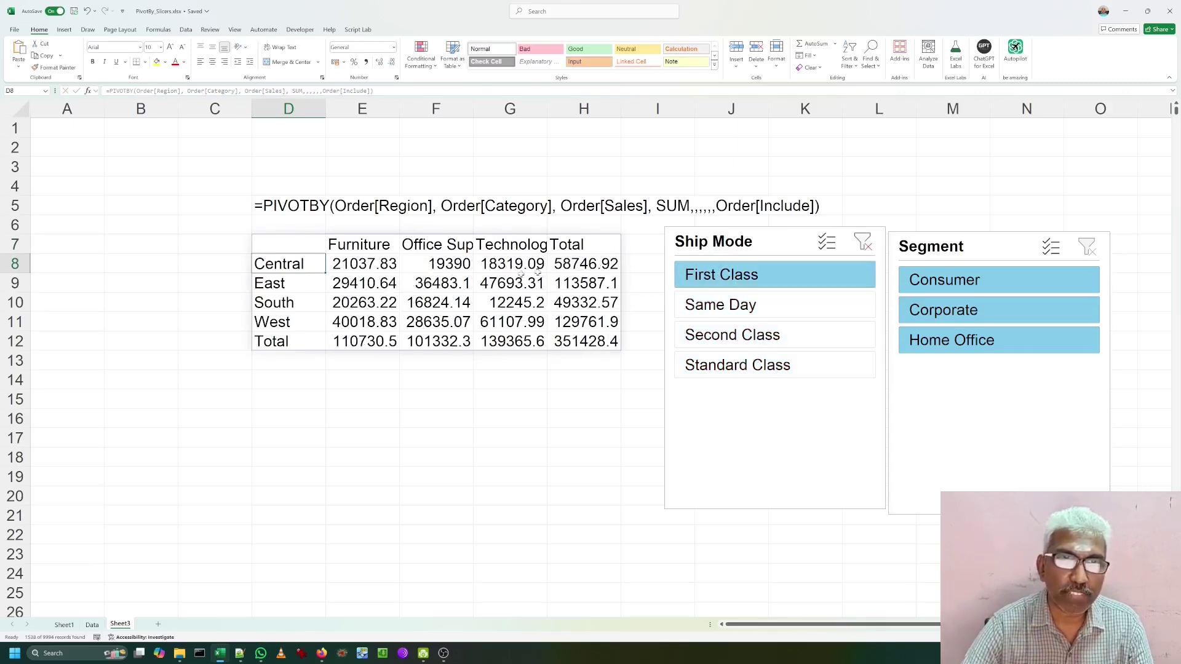
click(793, 305)
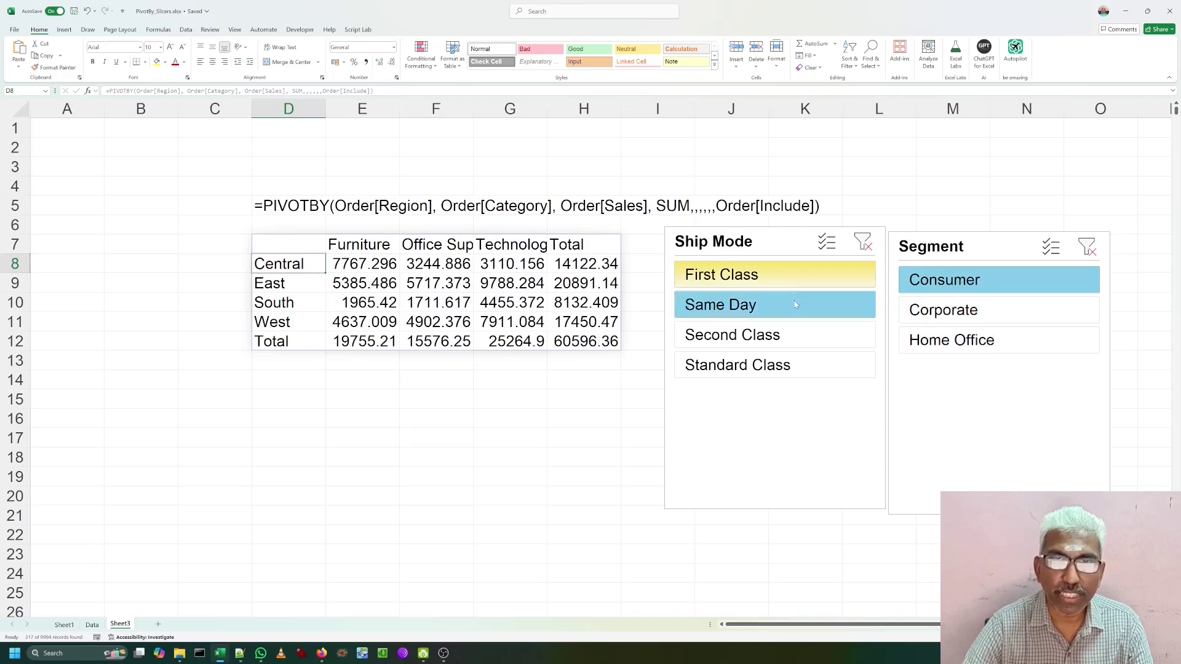
ctrl+click(943, 314)
ctrl+click(965, 340)
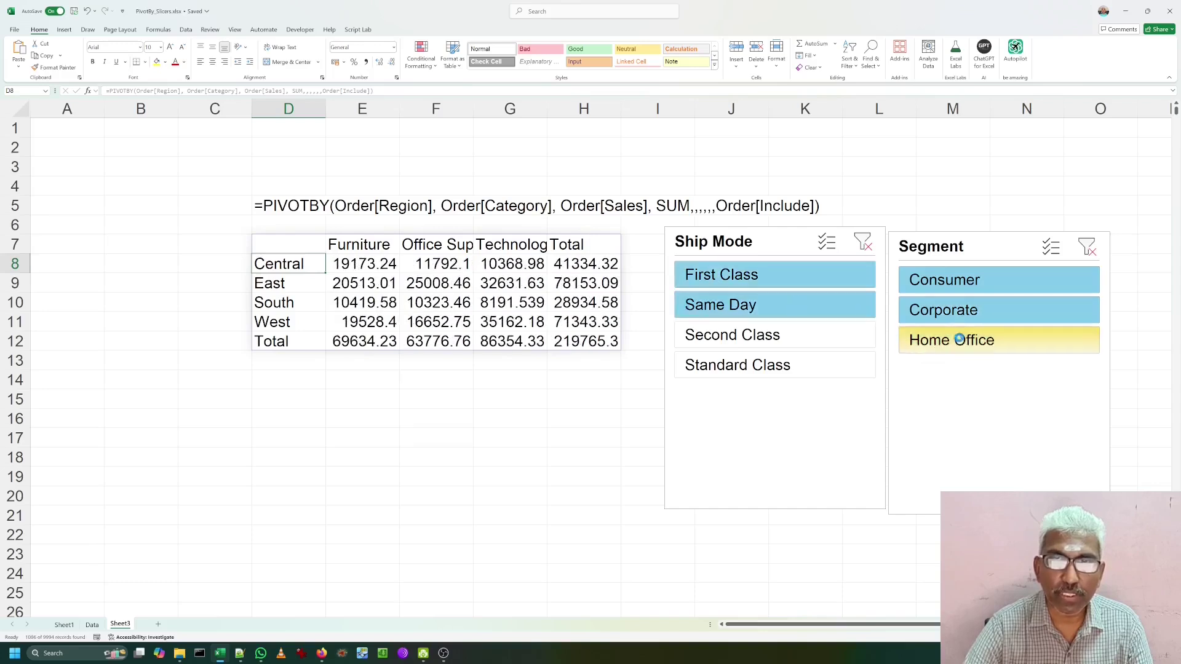
drag(938, 282, 933, 318)
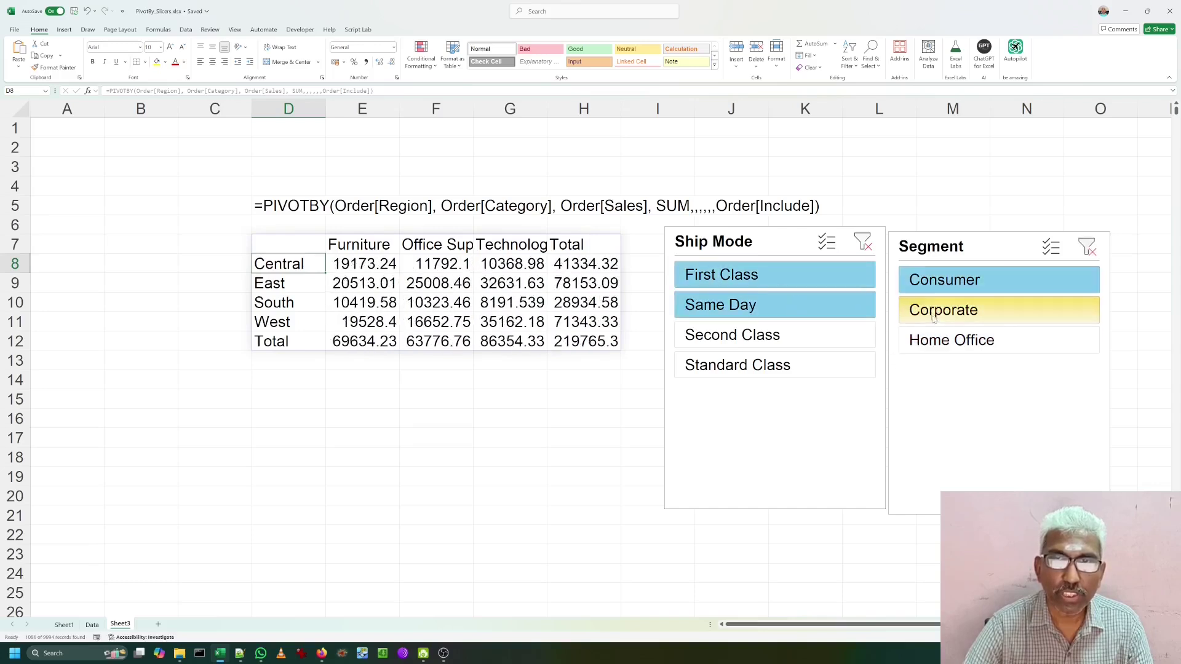
click(933, 319)
click(934, 337)
click(760, 363)
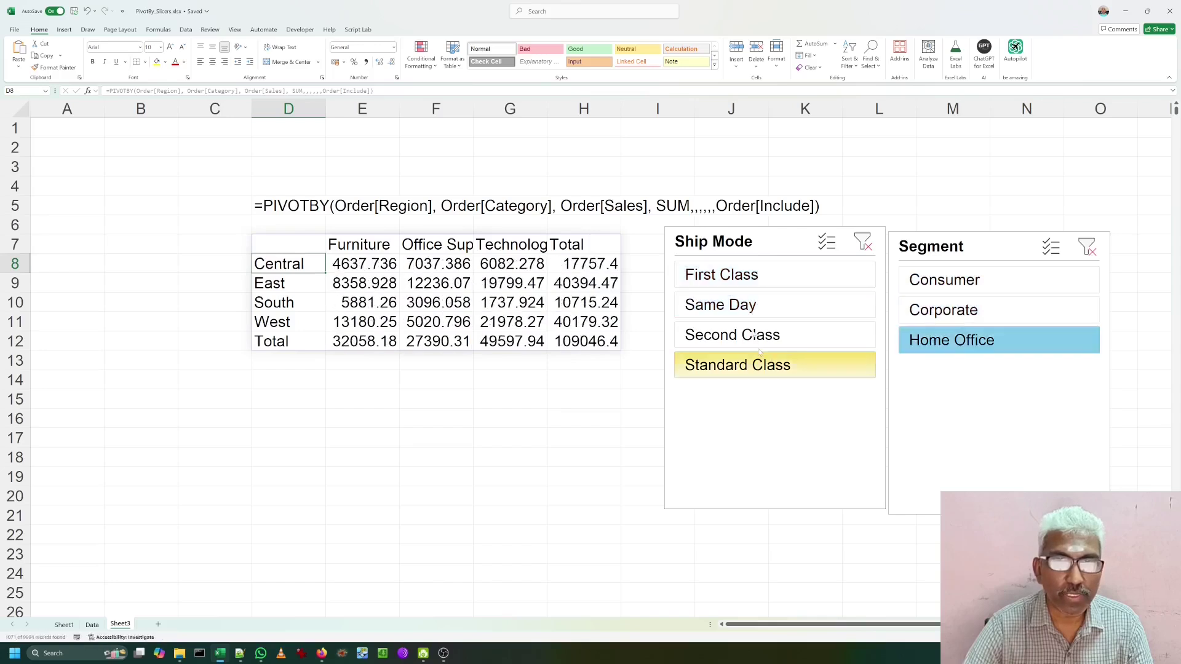
click(863, 243)
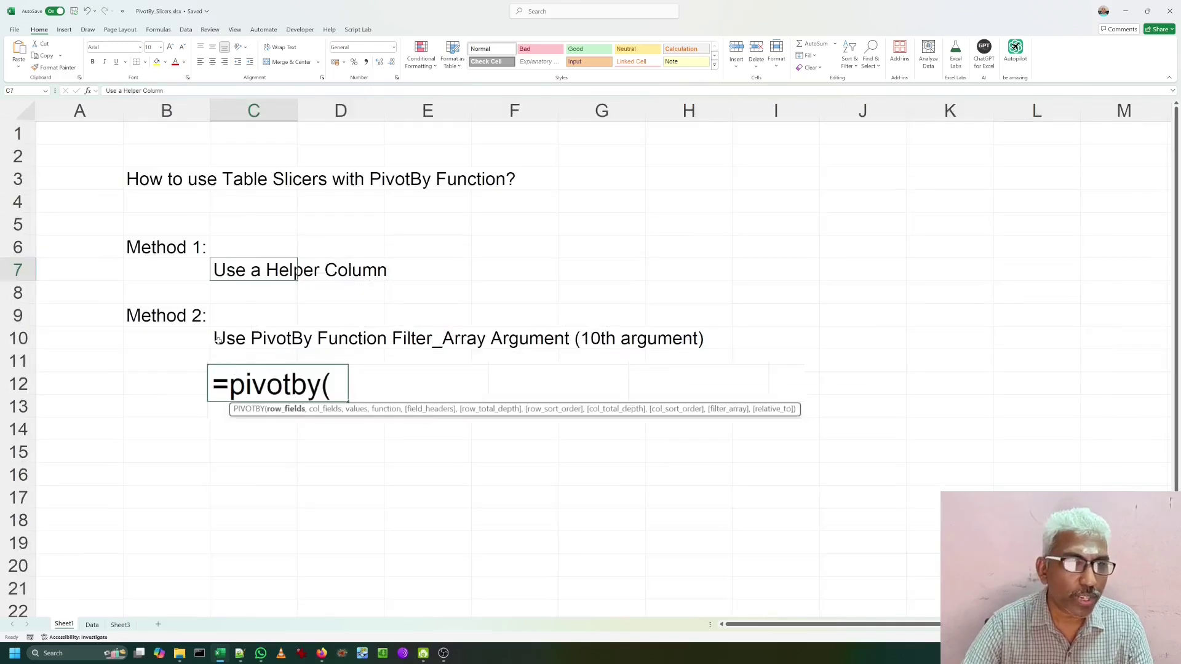
On Sheet1, select the Method 2 note in C10, then the empty cell C14.
click(218, 340)
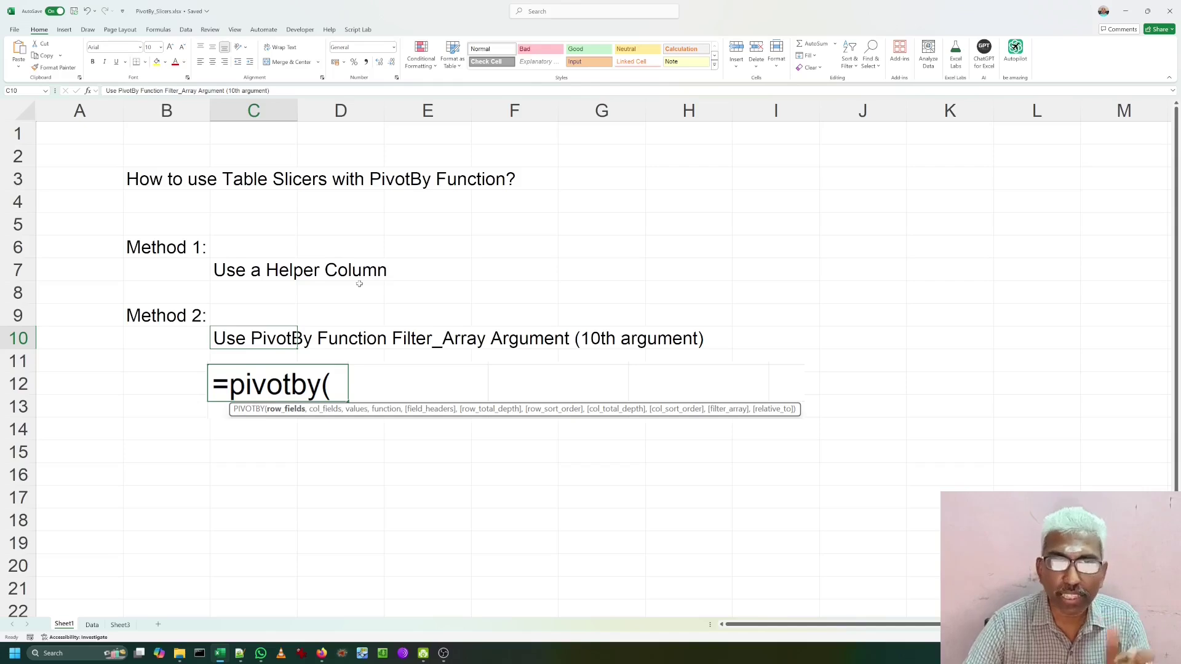
click(250, 433)
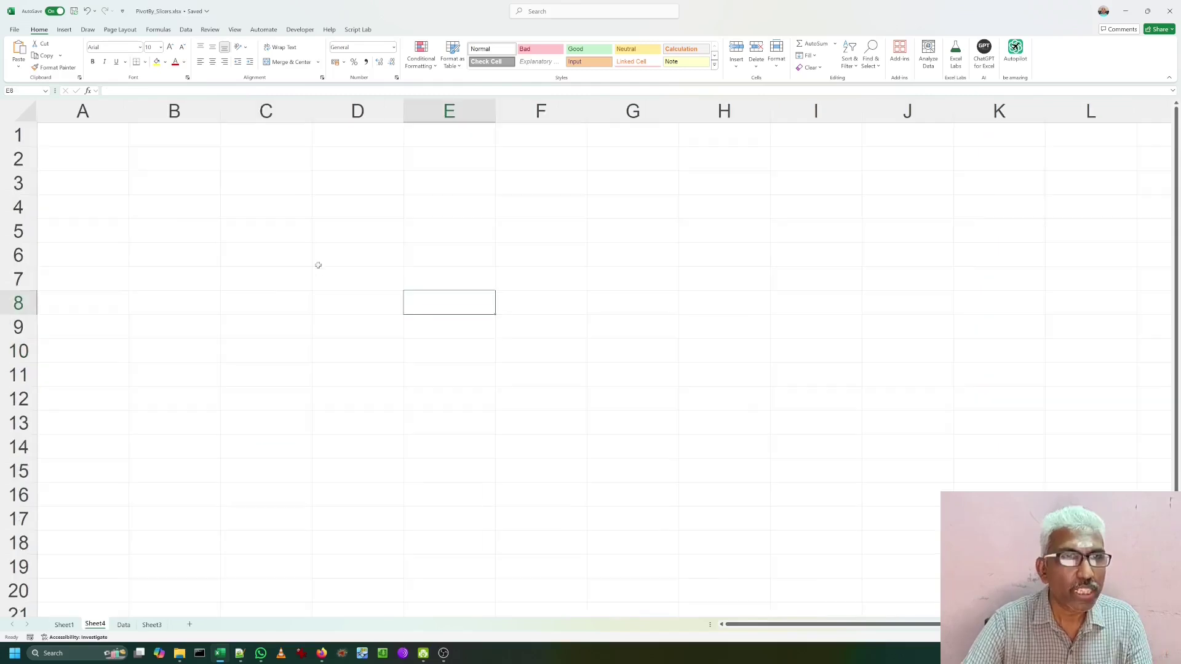
In D6, start =pivotby(order[Region], order[Category], order[sales], SUM,,,,,, with its commas.
click(319, 264)
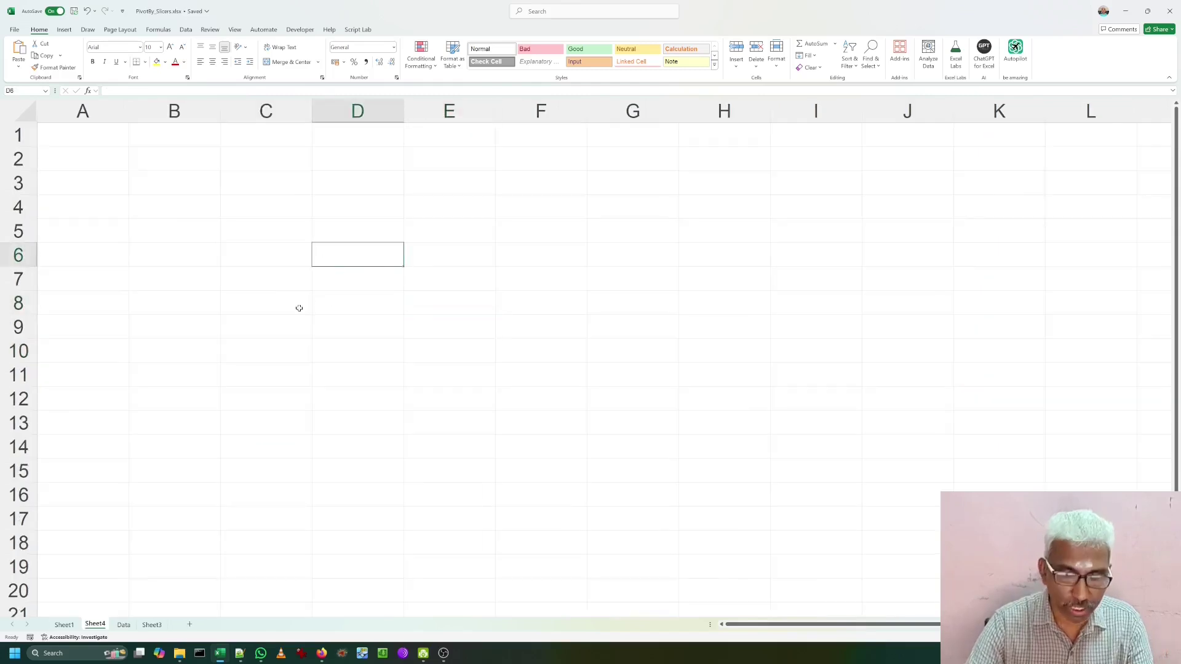
text(=pivotby)
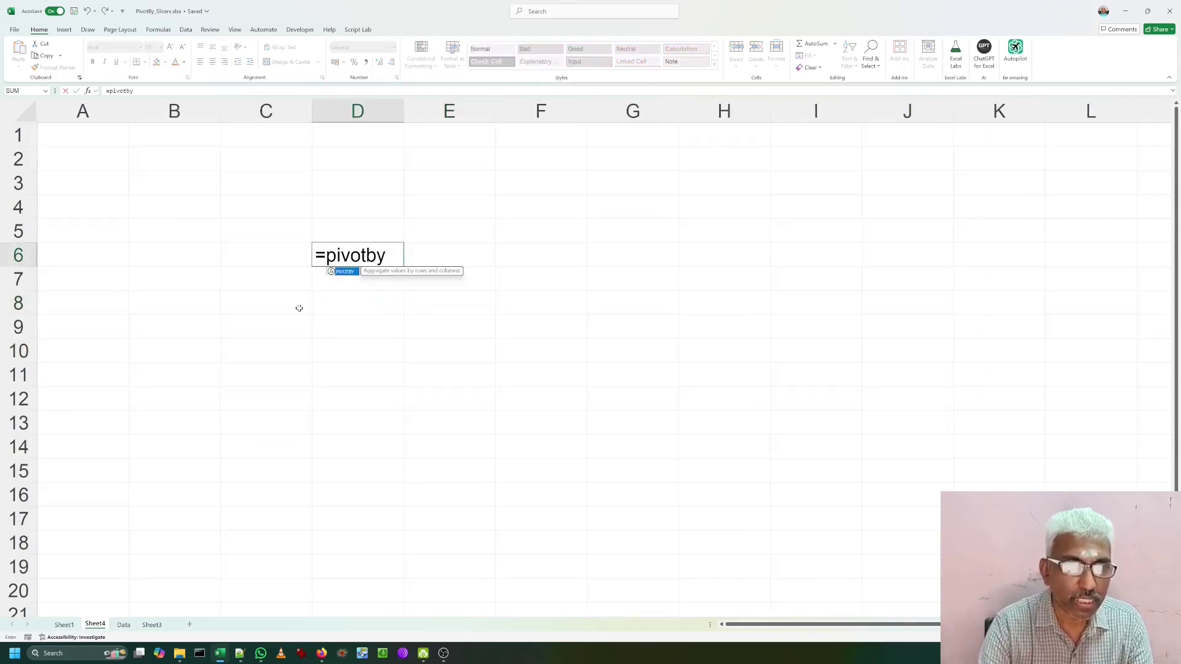
text(()
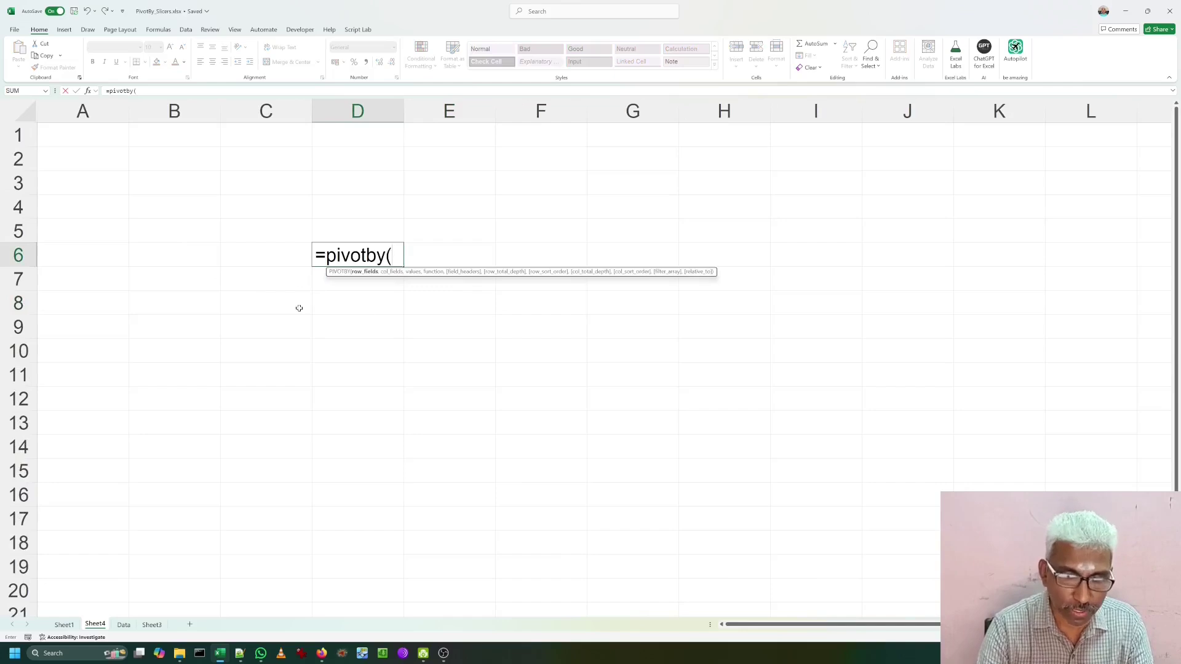
text(order[Region)
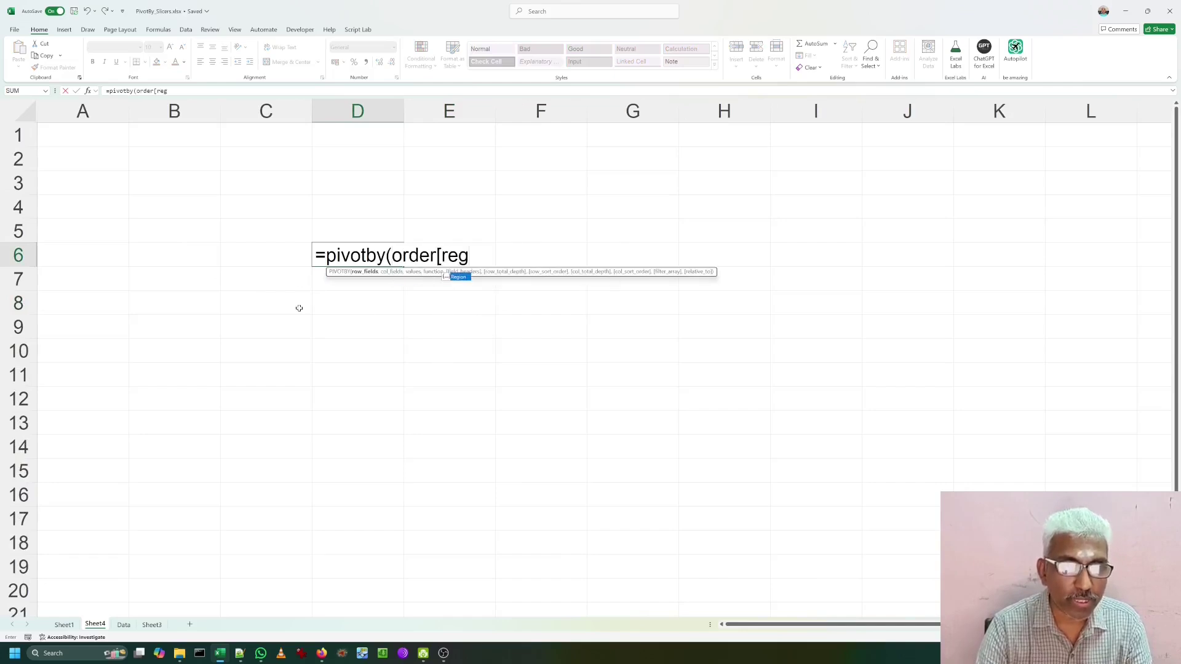
text(],)
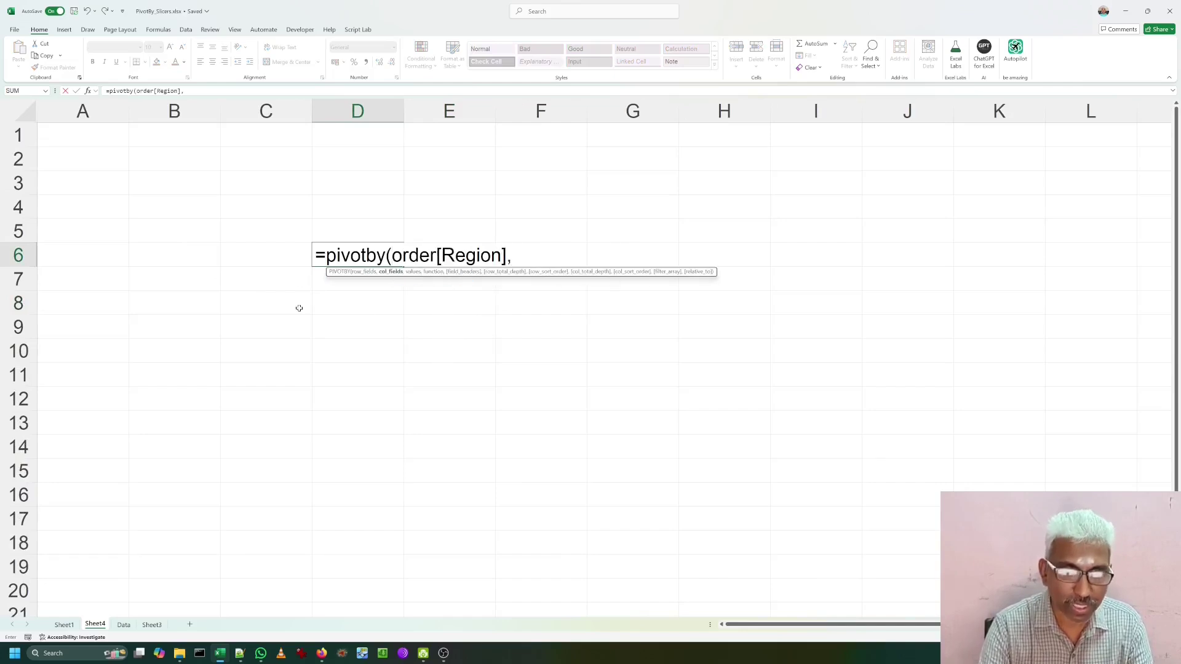
text( order[category)
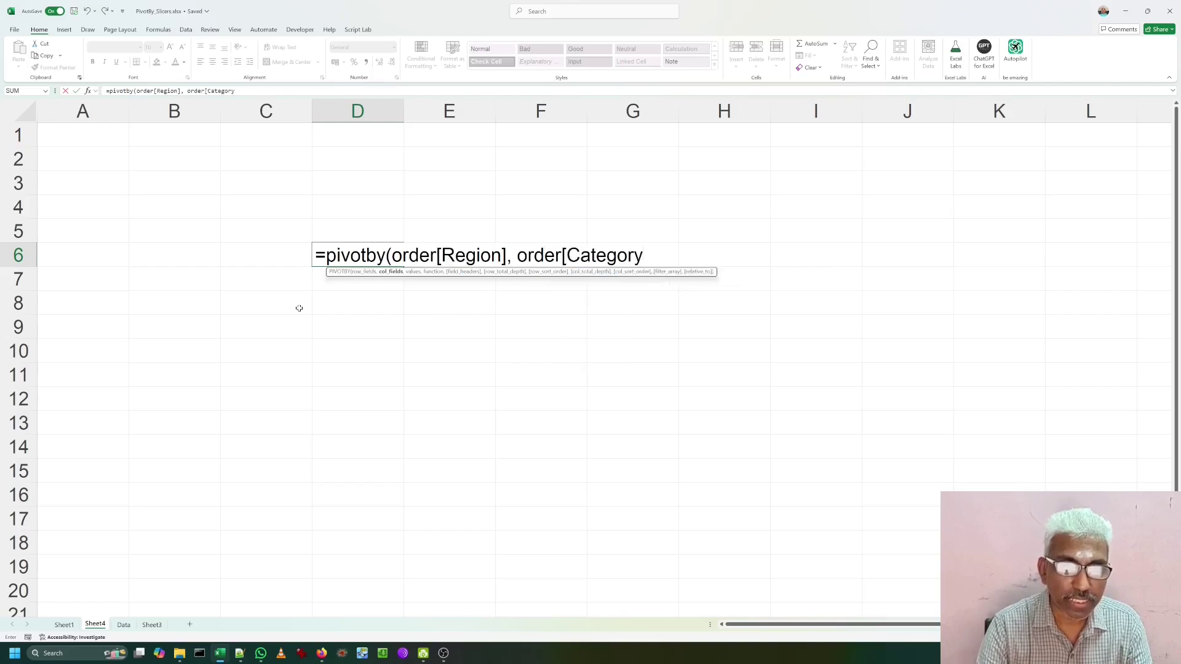
text(], order]sa;)
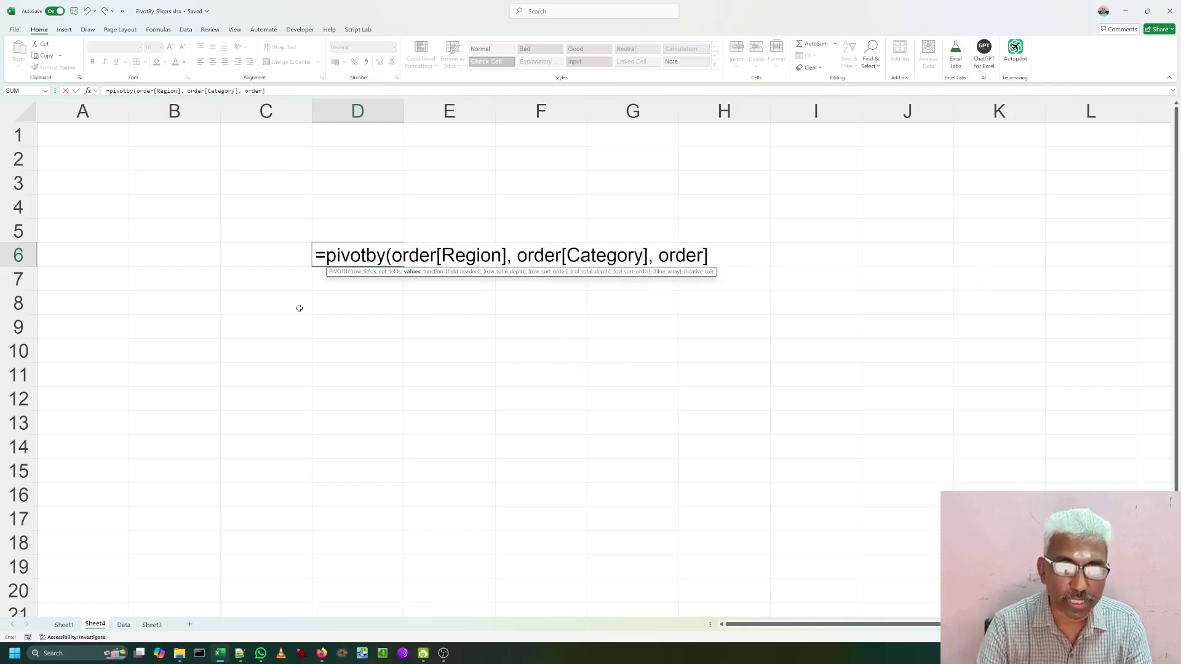
key(BackSpace)
key(BackSpace)
key(BackSpace)
key(BackSpace)
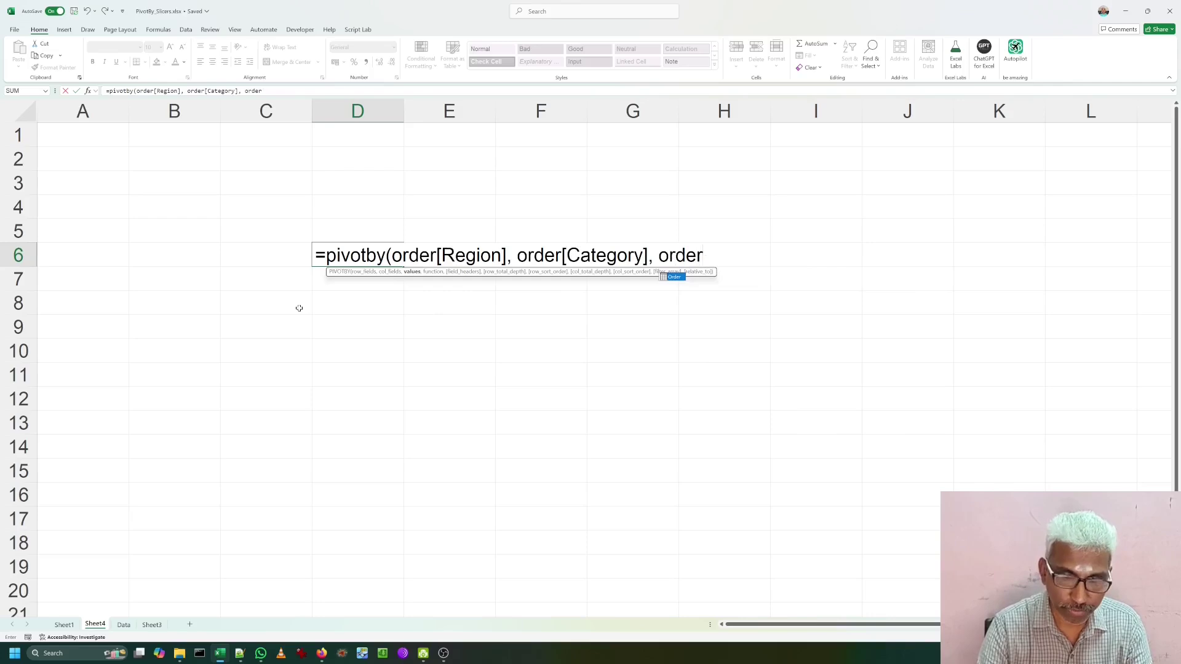
text([sales], o)
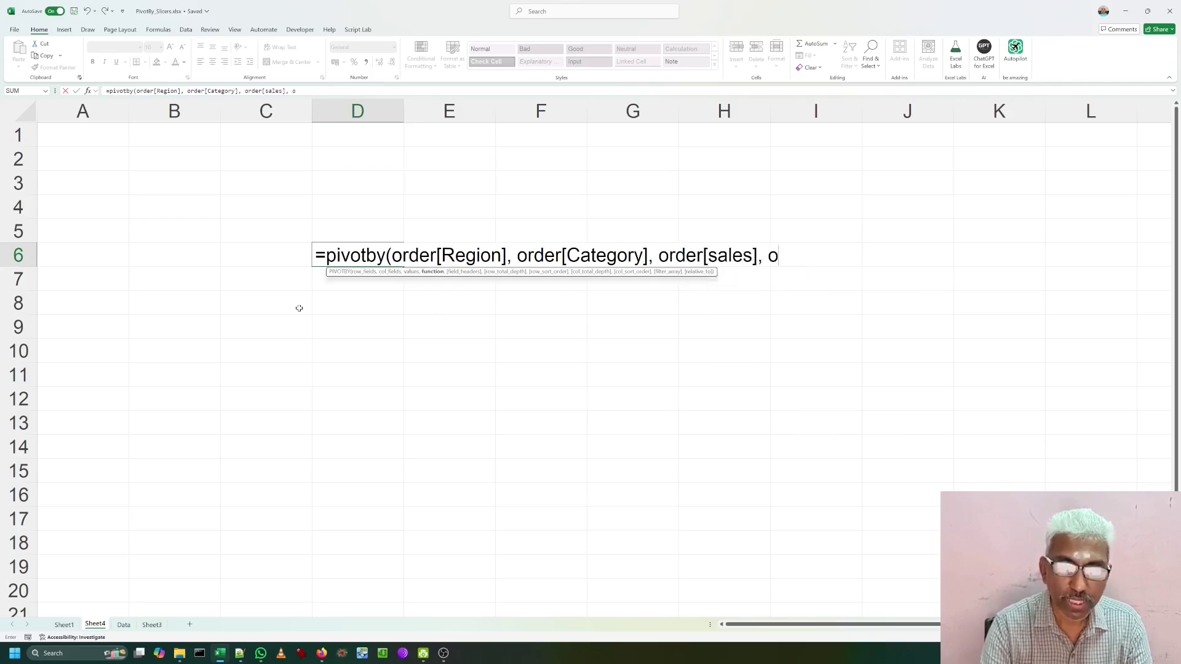
key(BackSpace)
text(su)
key(Tab)
text(,)
text(,,,,,)
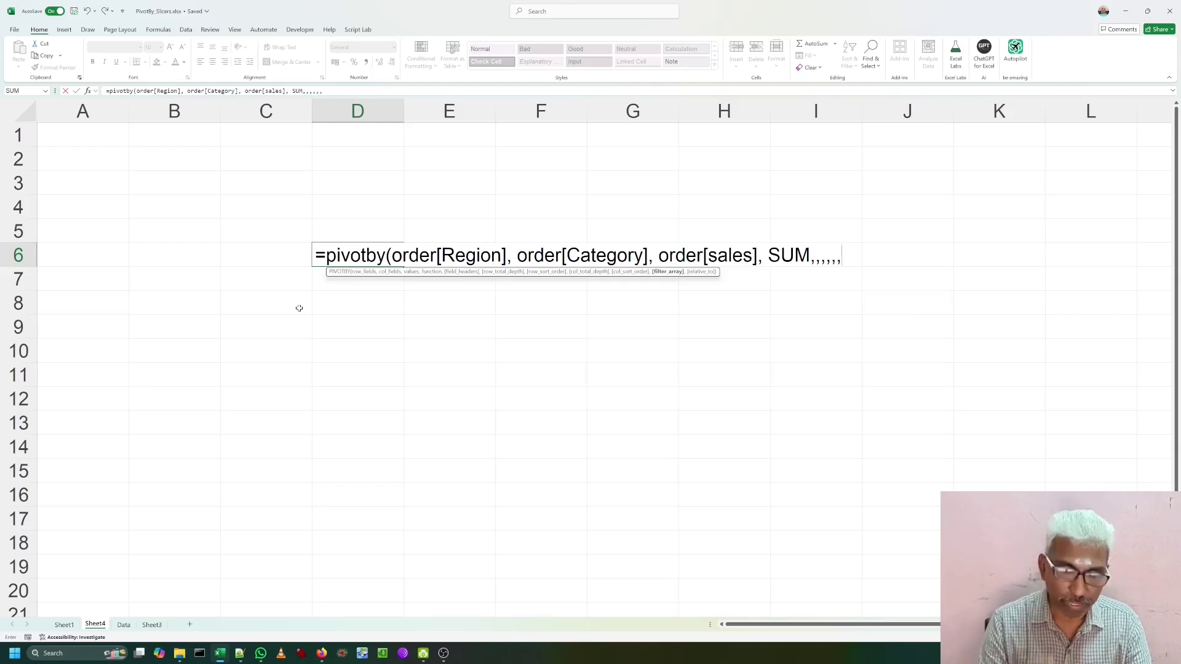
Add byrow(order[Row ID],lambda( as the filter argument.
text(by)
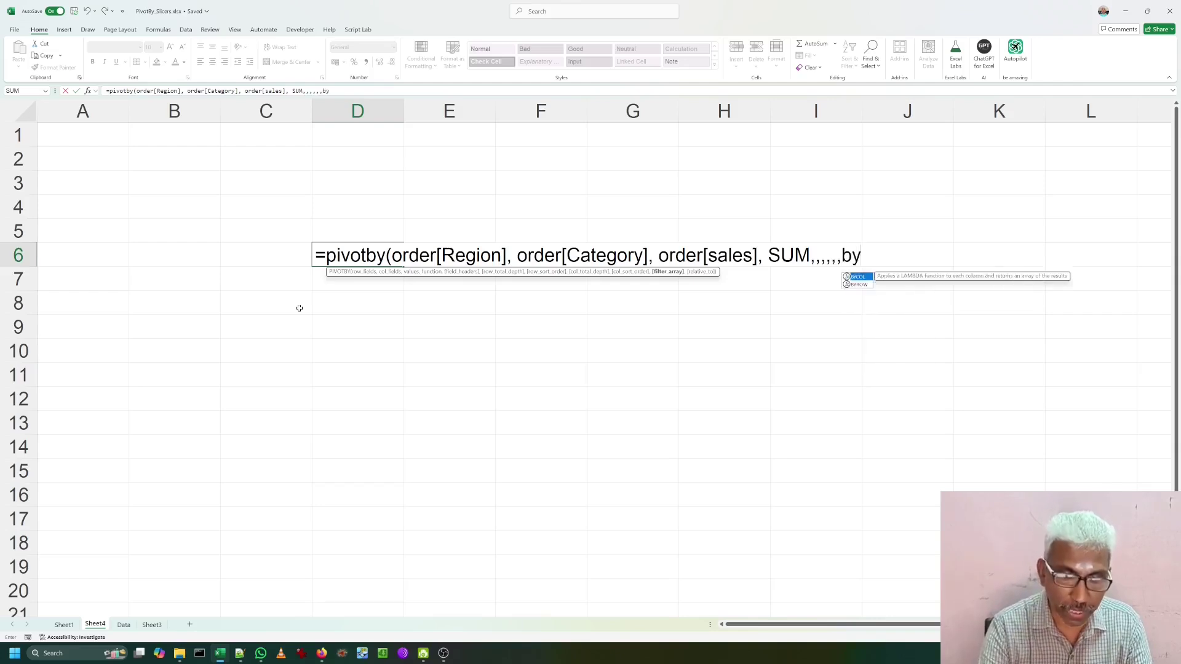
text(row()
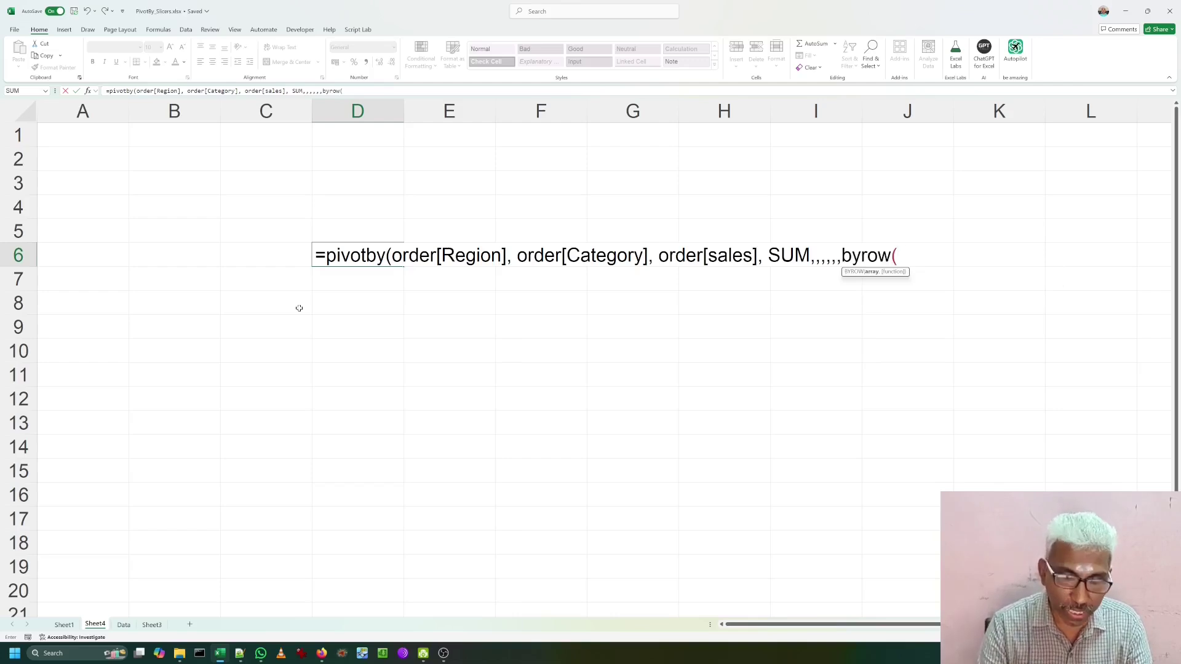
text(order[r)
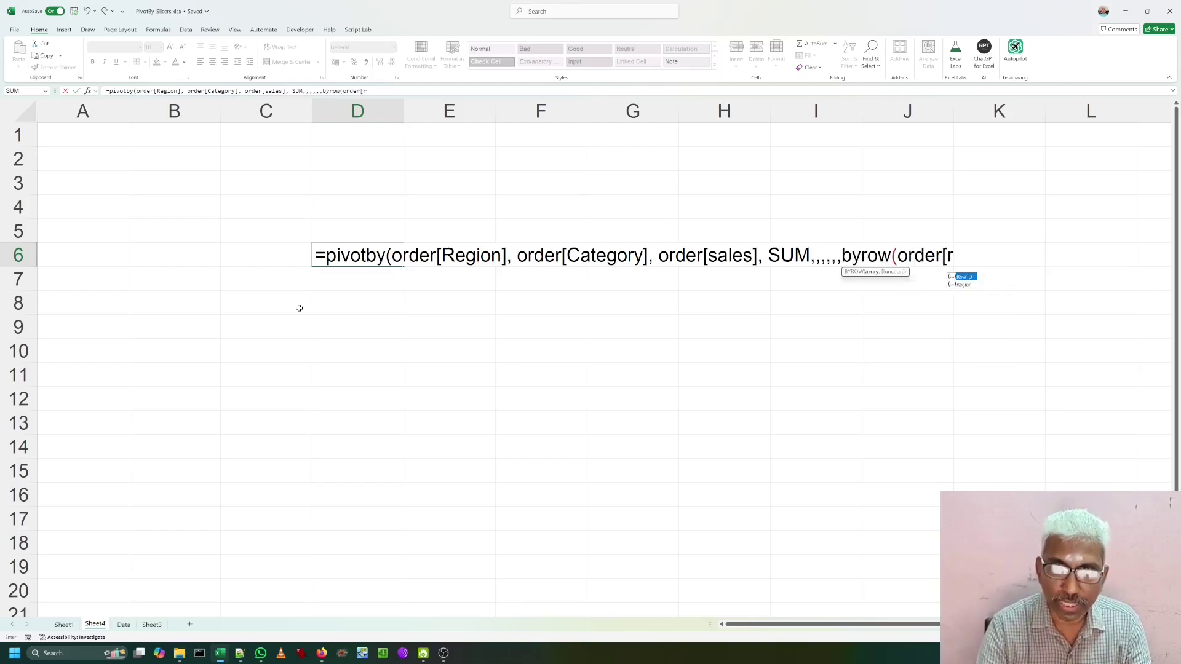
key(Tab)
text(],)
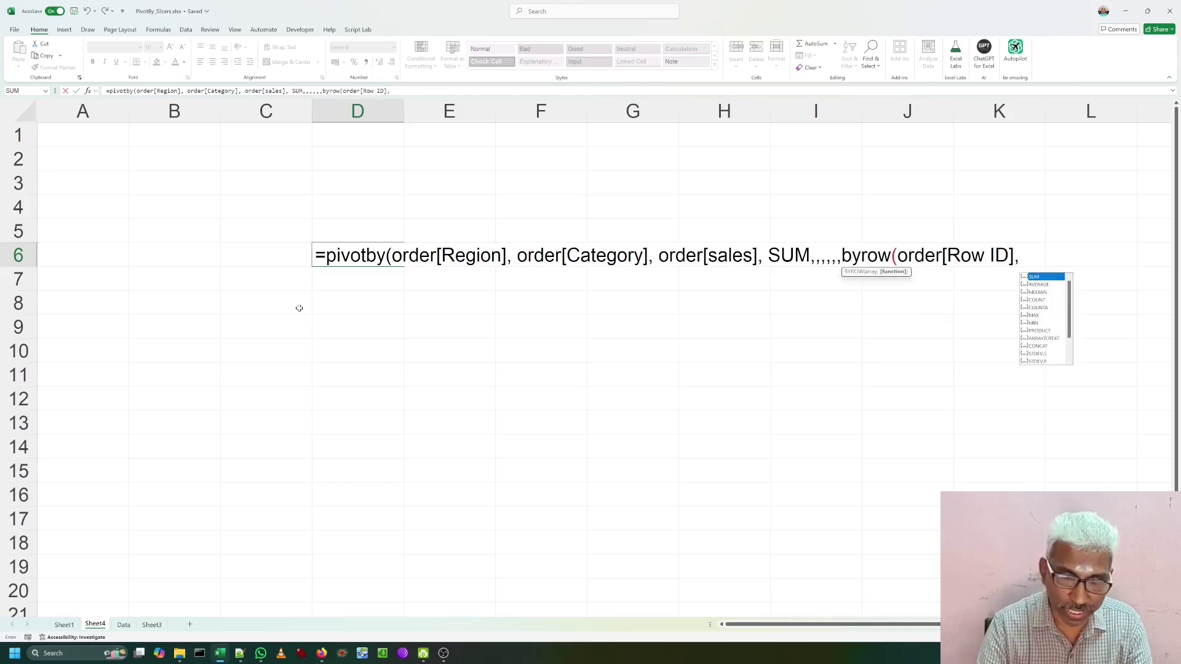
text(lambda()
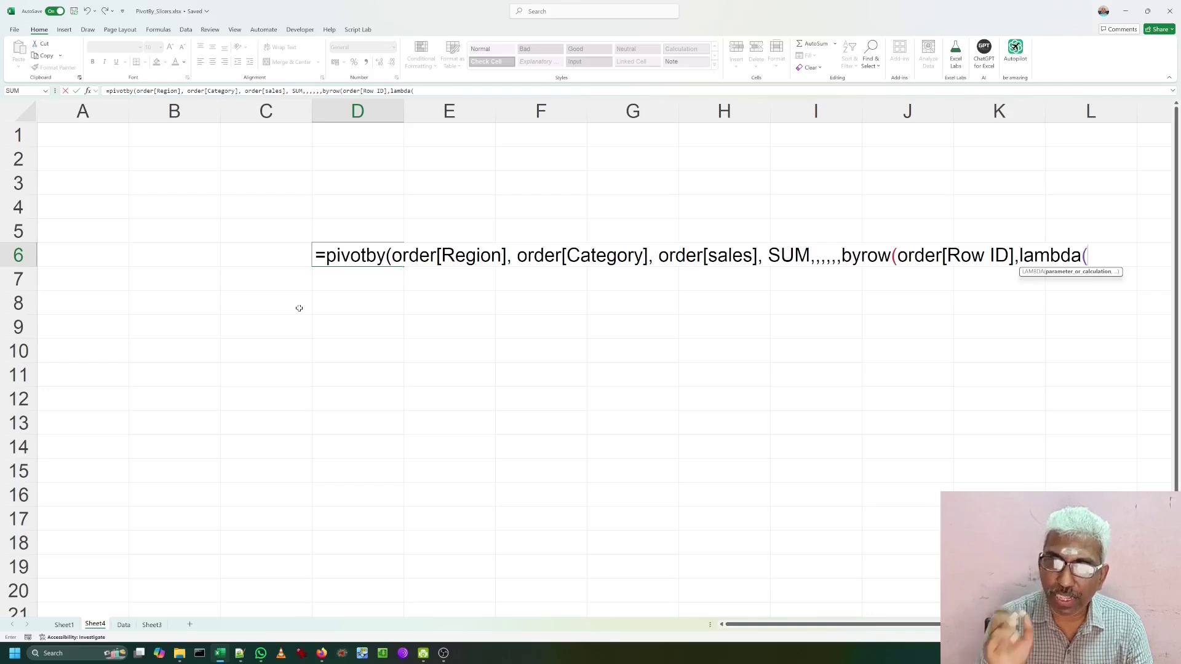
Finish the LAMBDA with if(subtotal(3,x)>0,true,false), commit the formula, and extend the selection to D4:I5.
text(x,)
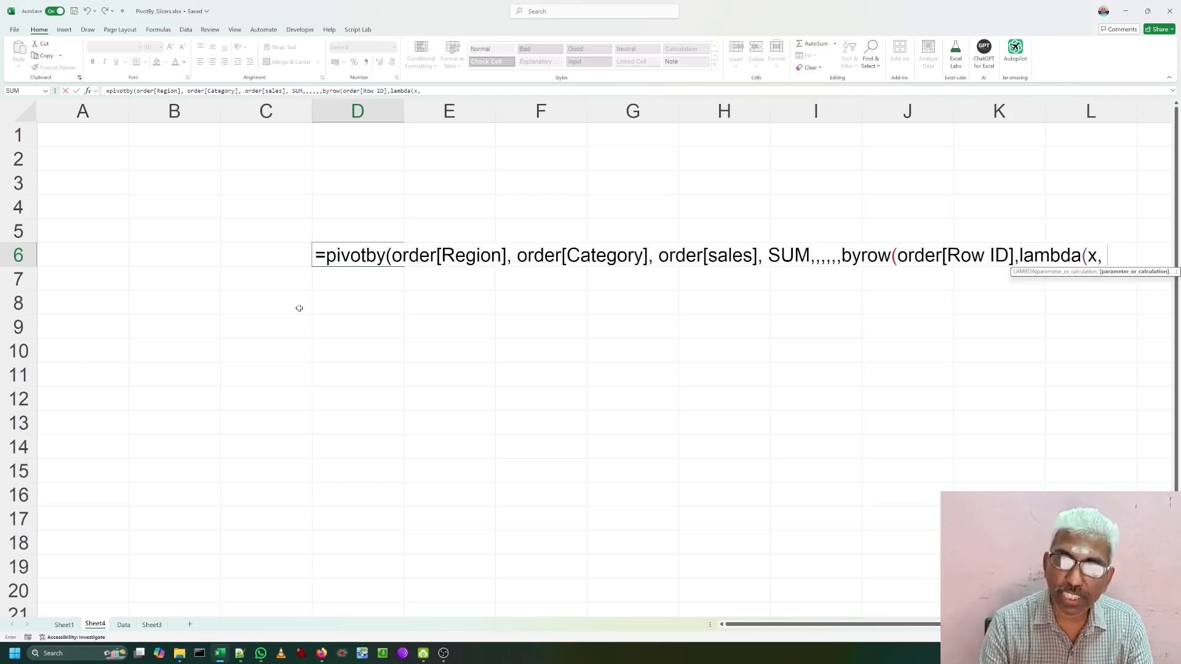
text( if()
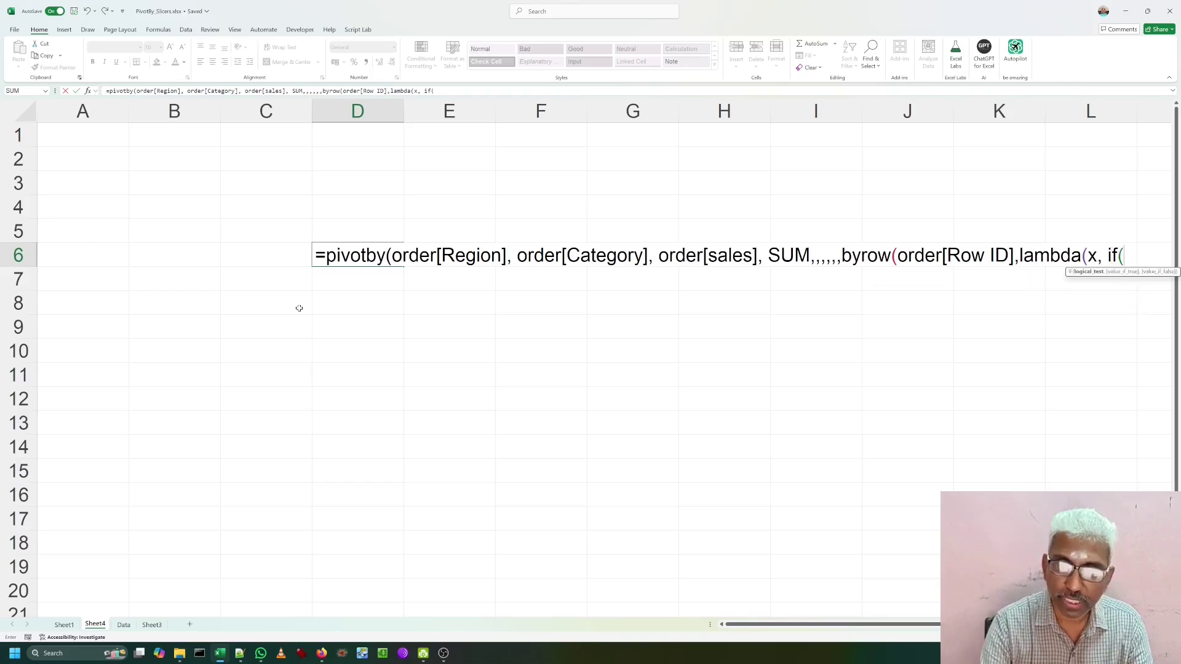
text(subt)
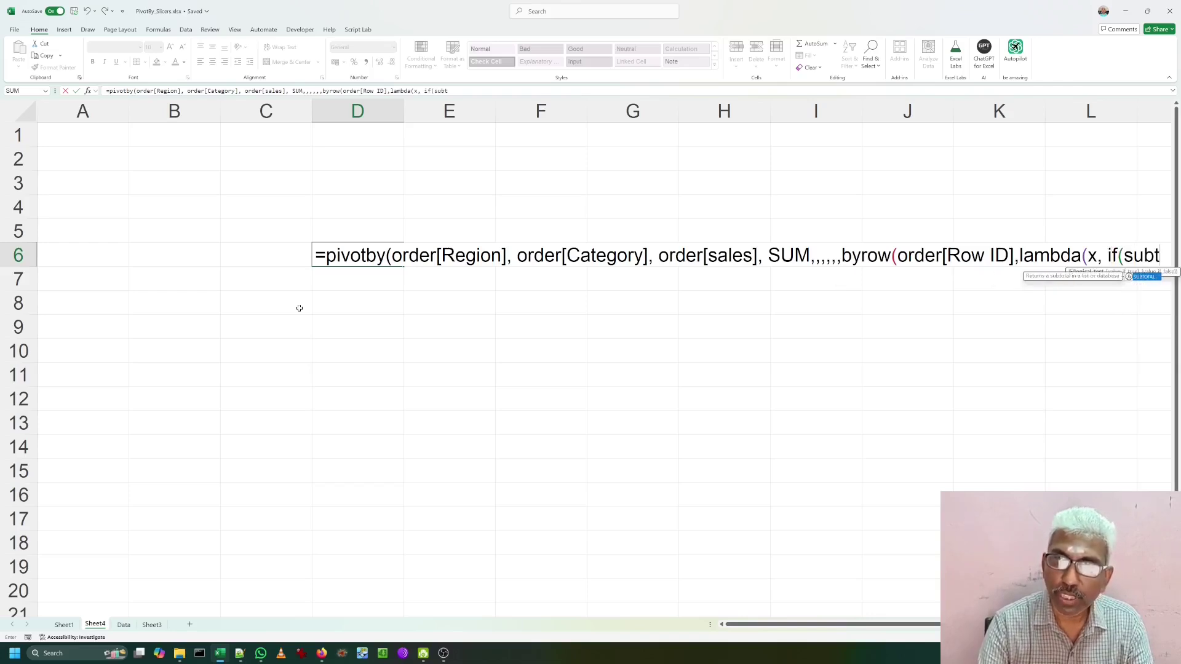
text(otal()
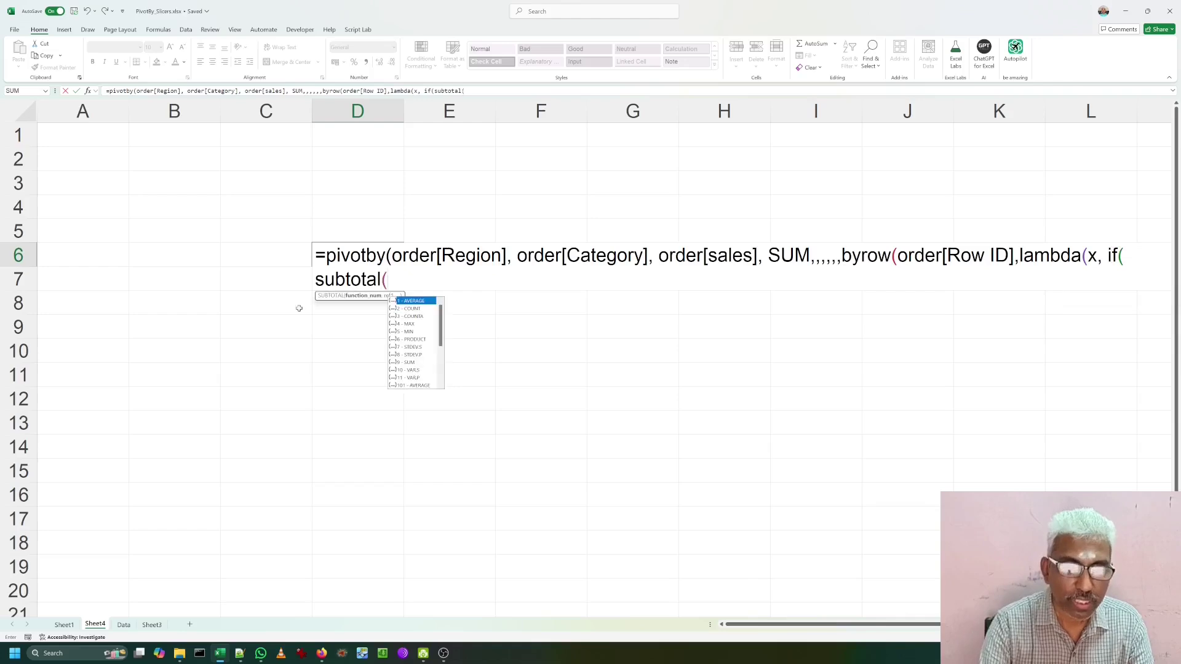
text(3,x))
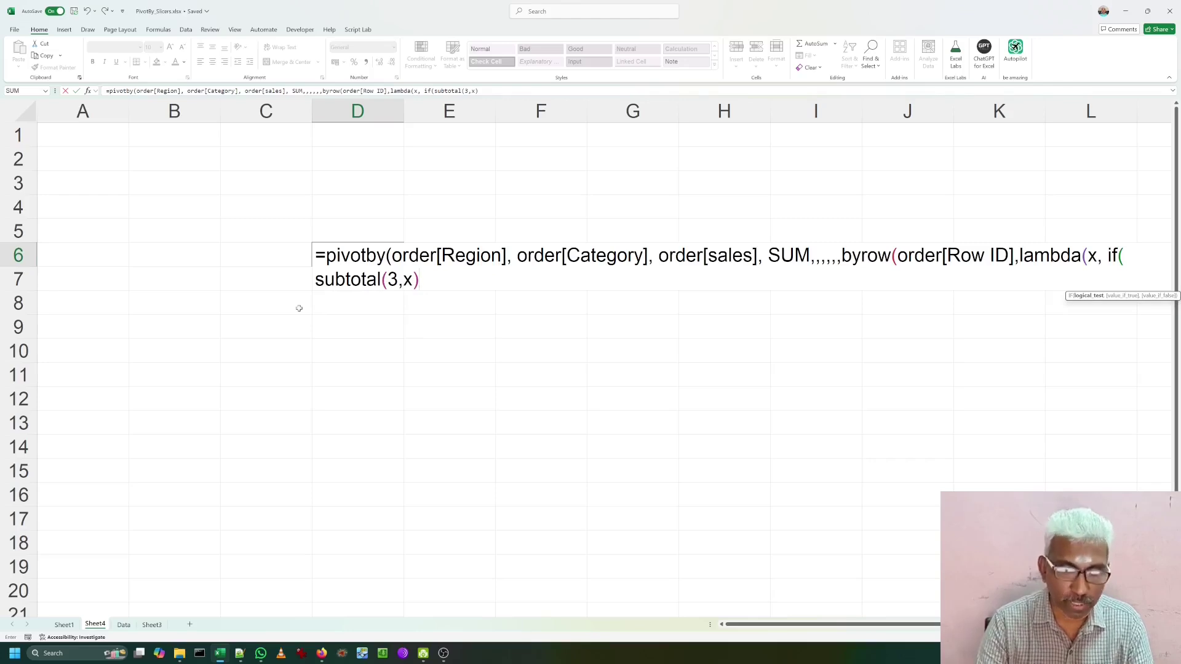
text(>0)
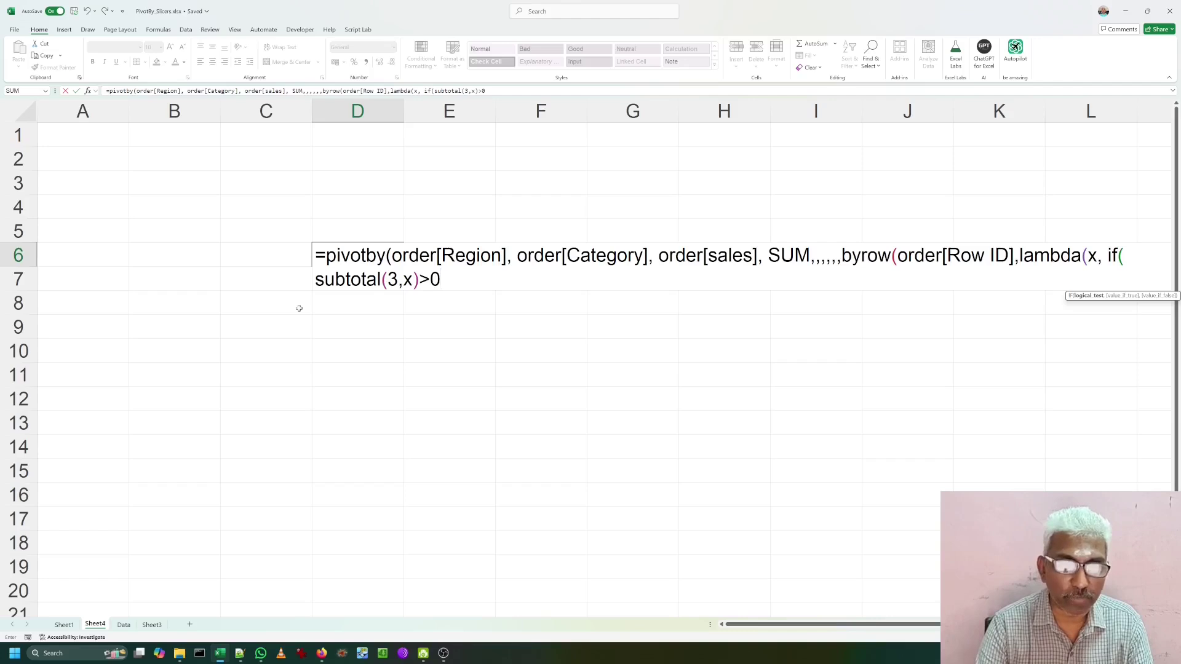
text(,tru)
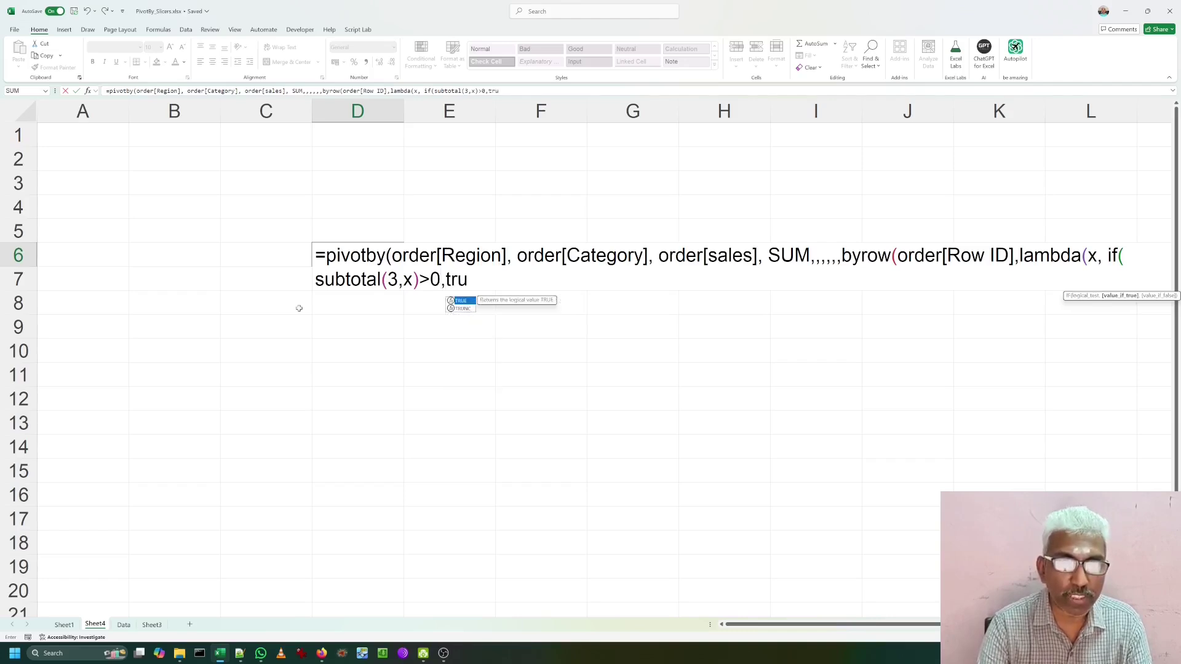
text(e, false)
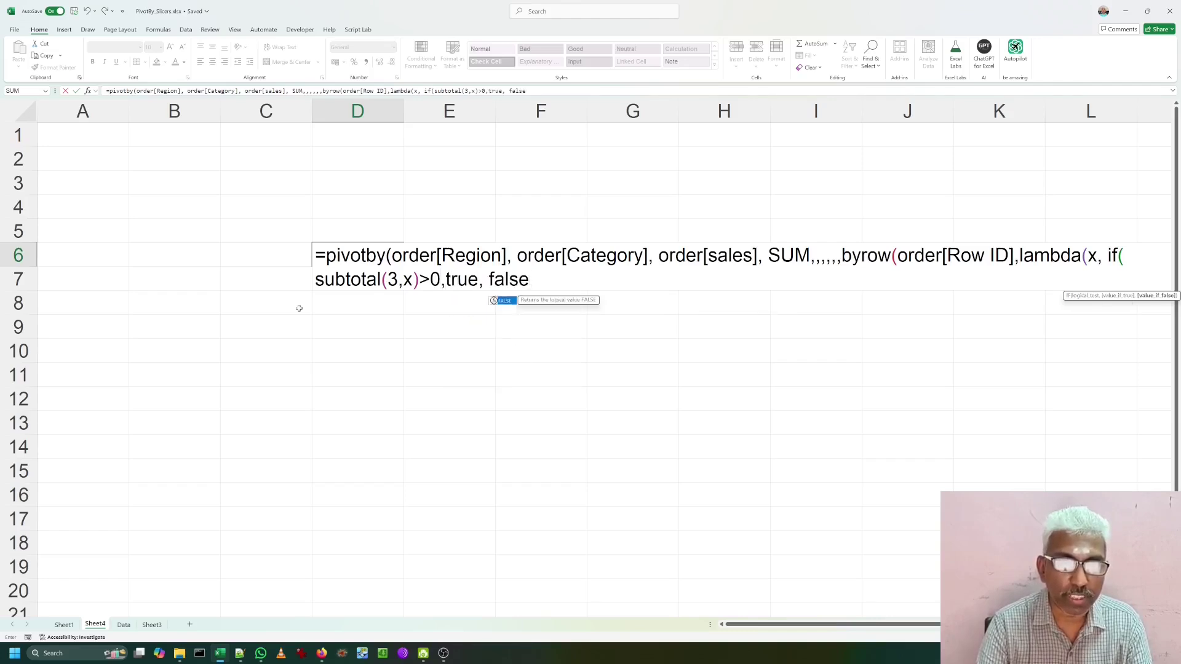
text())))
key(Return)
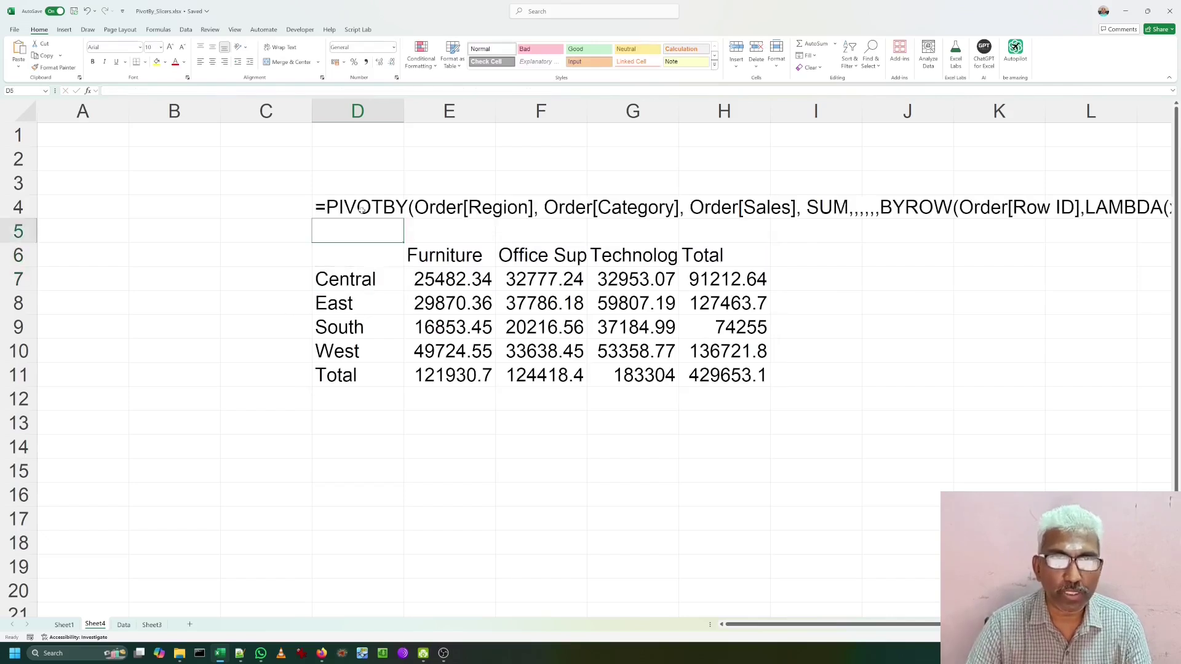
key(shift+Up)
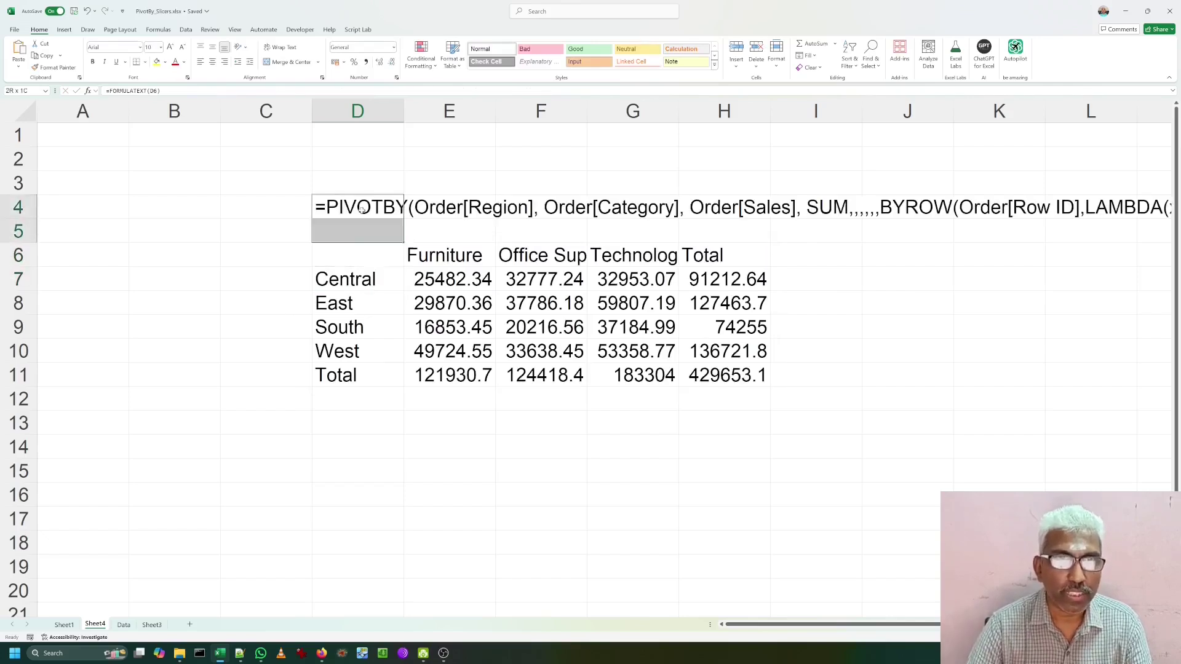
key(shift+Right)
key(shift+Right)
key(shift+Right)
key(shift+Right)
key(shift+Right)
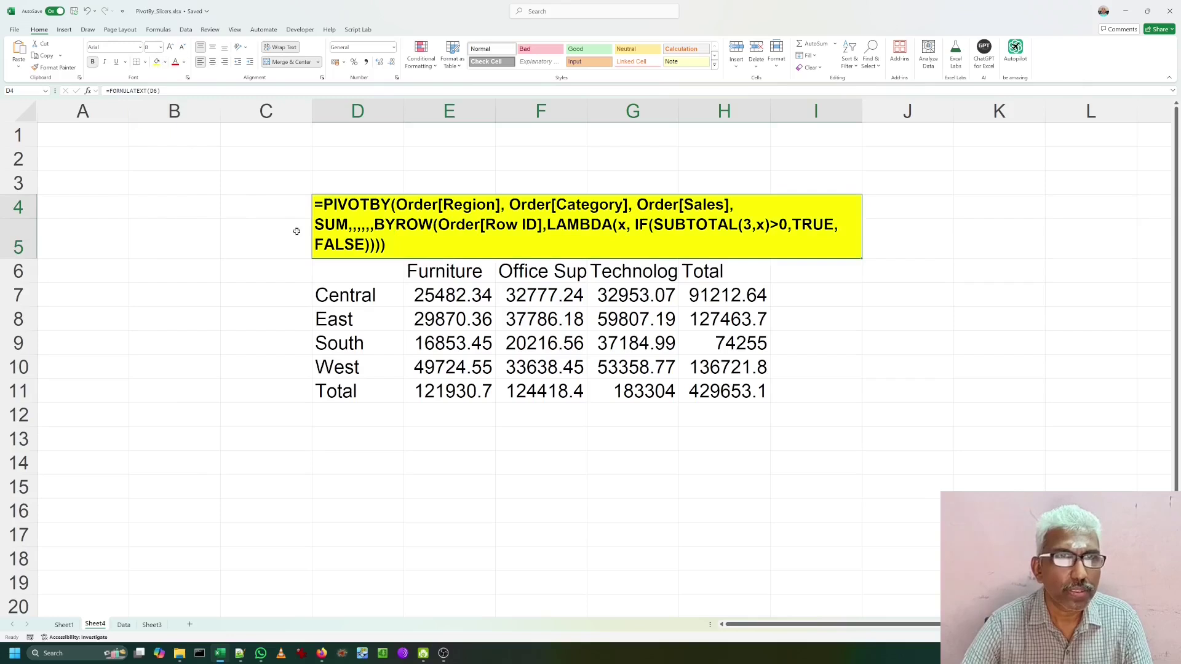
click(268, 254)
click(827, 312)
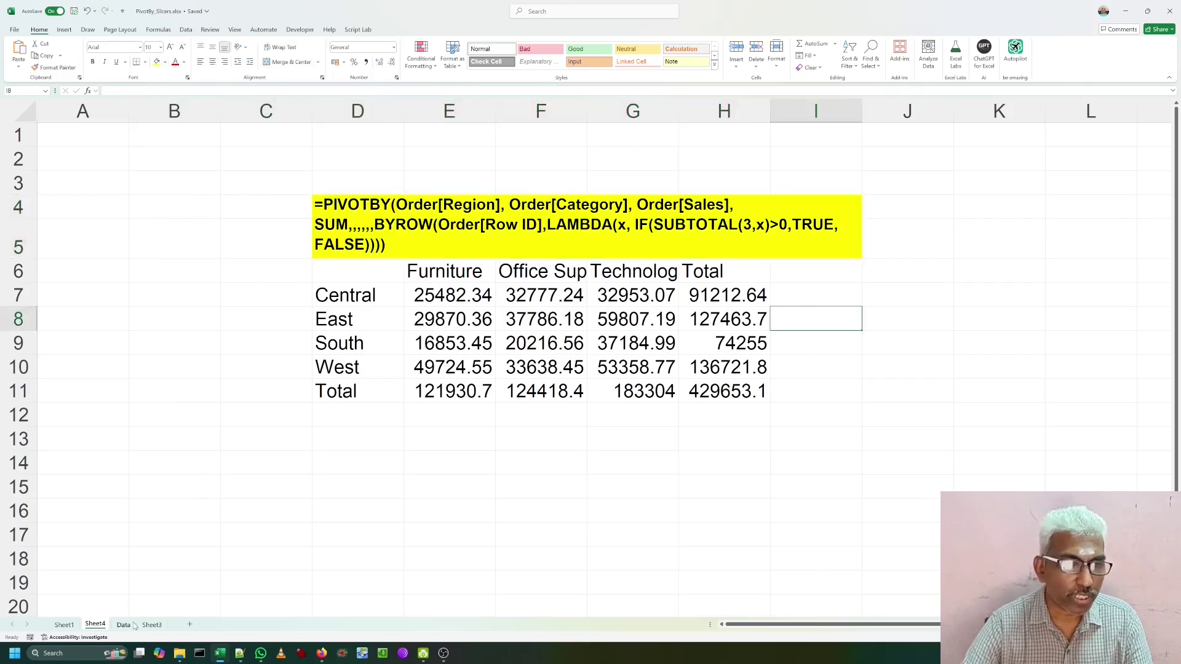
Move the Ship Mode and Segment slicers from Sheet3 to cell J7 on Sheet4.
click(152, 625)
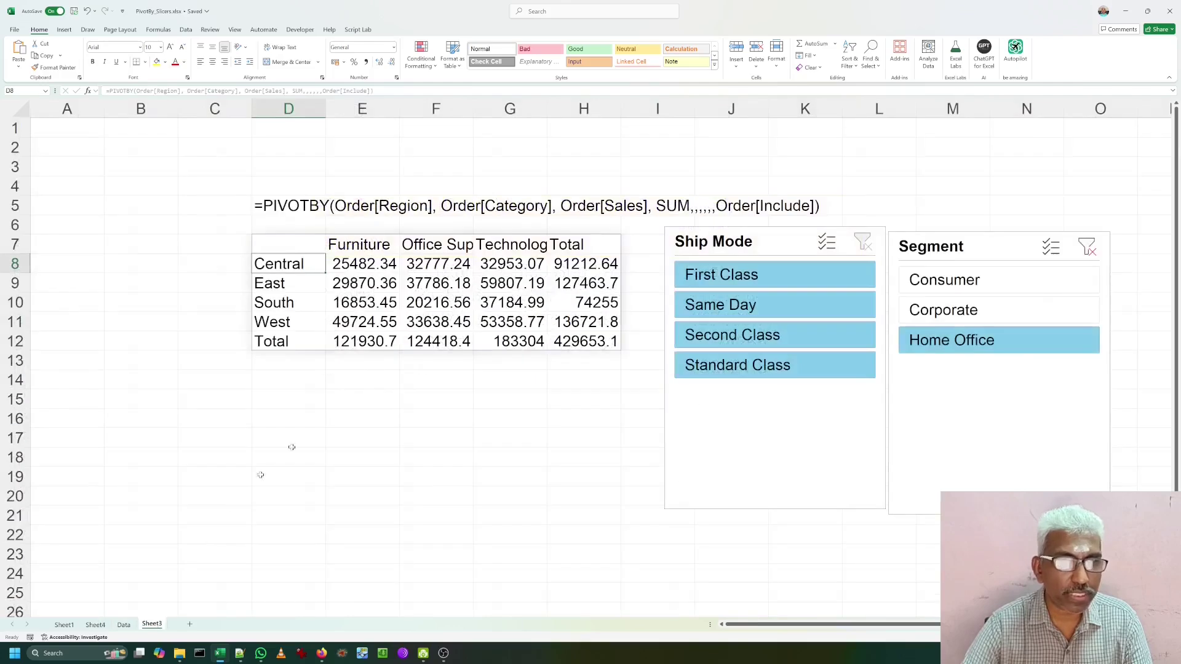
click(701, 245)
ctrl+click(922, 239)
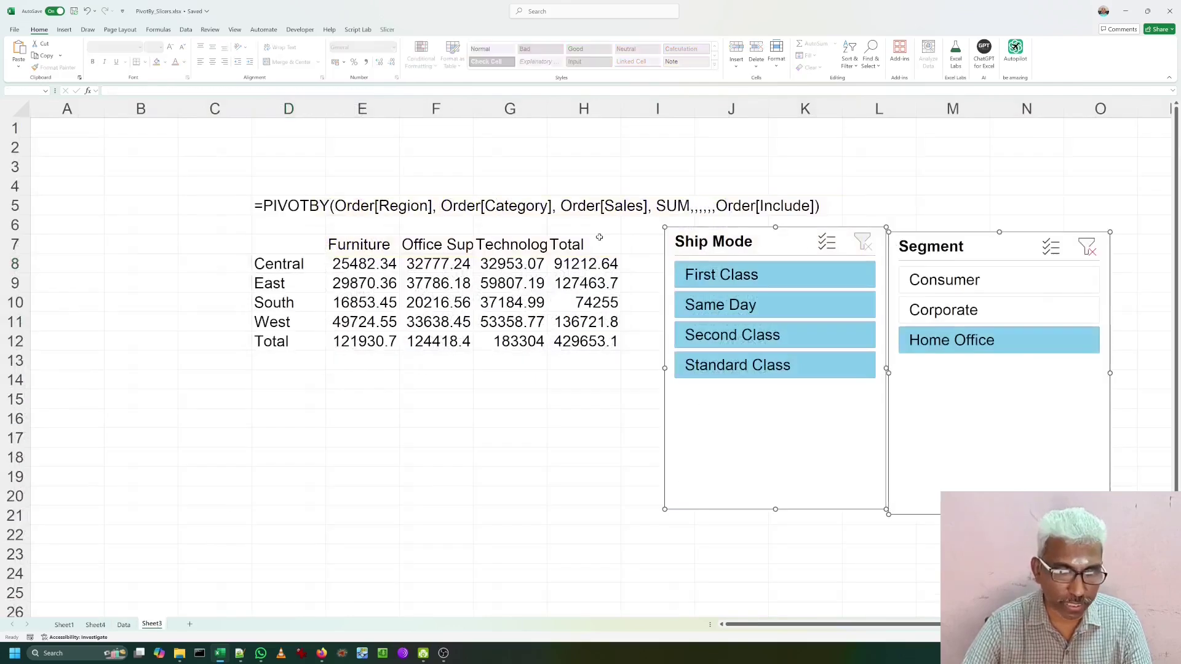
key(Delete)
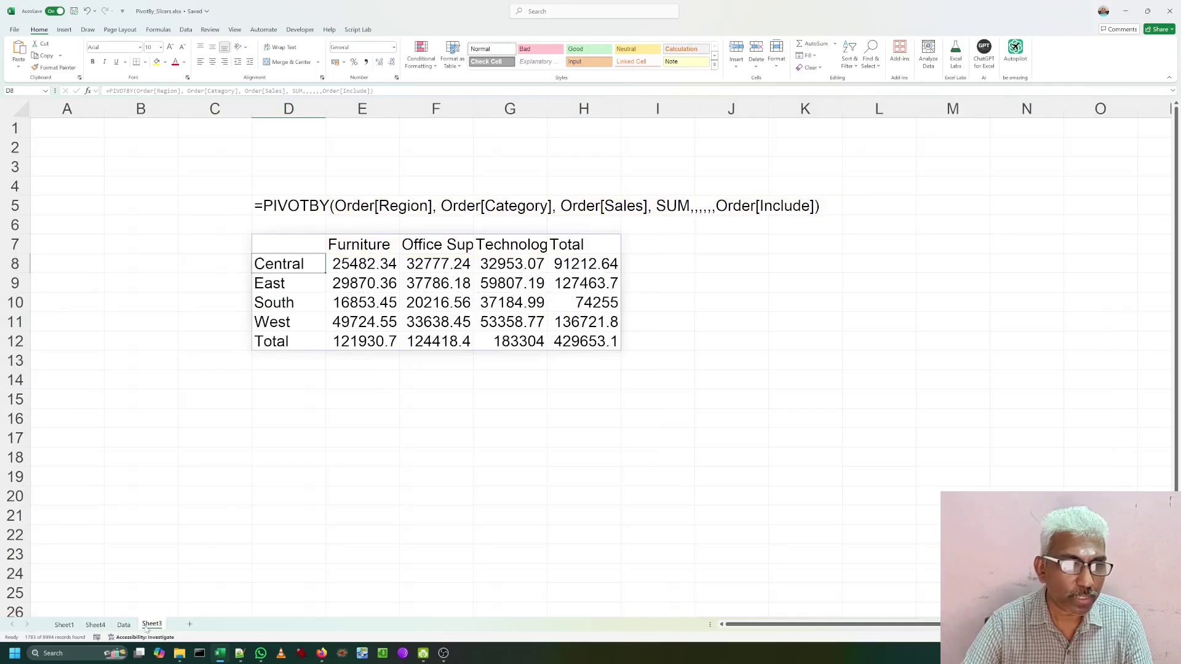
click(97, 625)
click(888, 287)
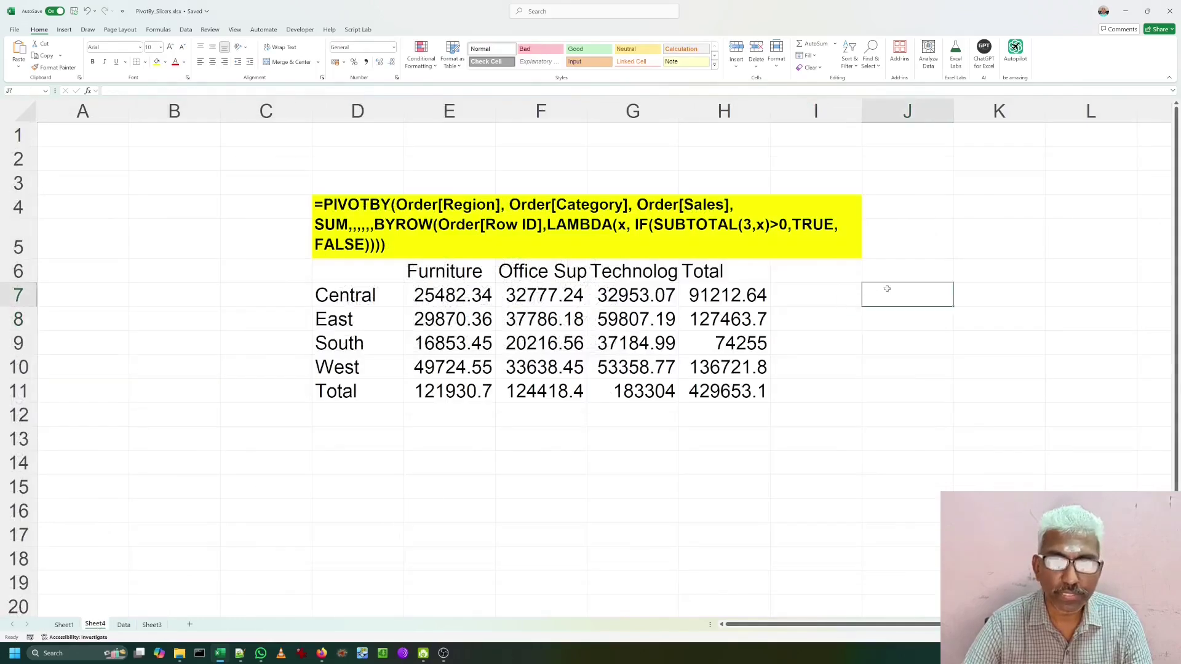
key(ctrl+v)
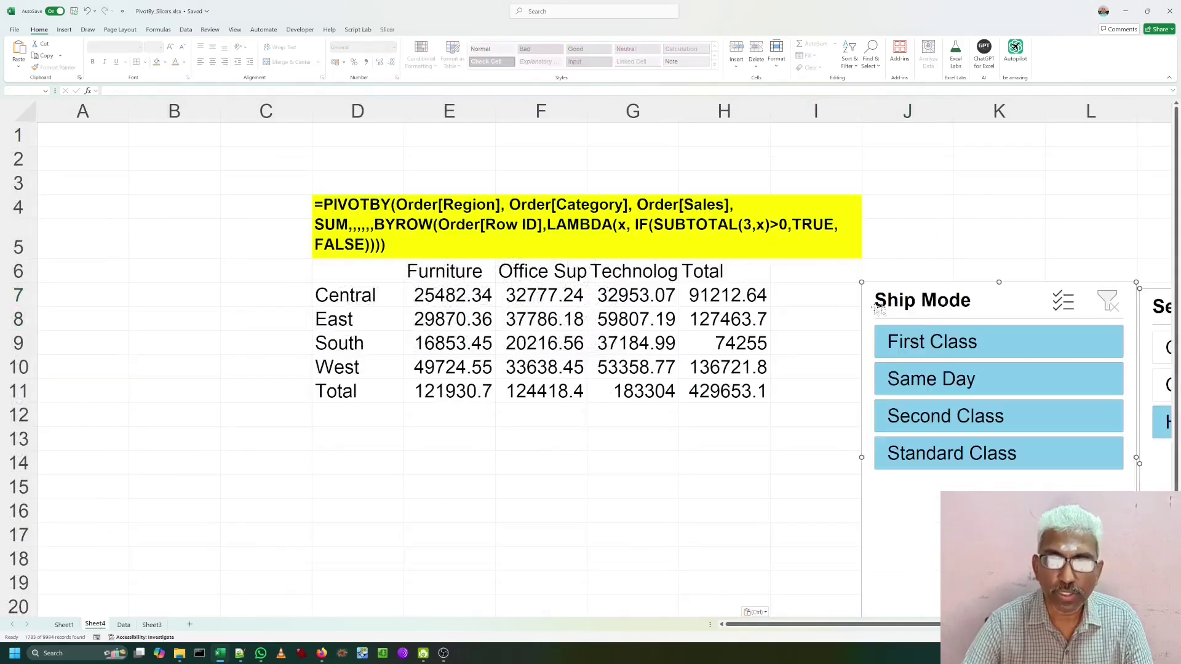
Test the summary by filtering to Consumer, Corporate, Home Office segments and Same Day shipping.
scroll(746, 327, down, 2)
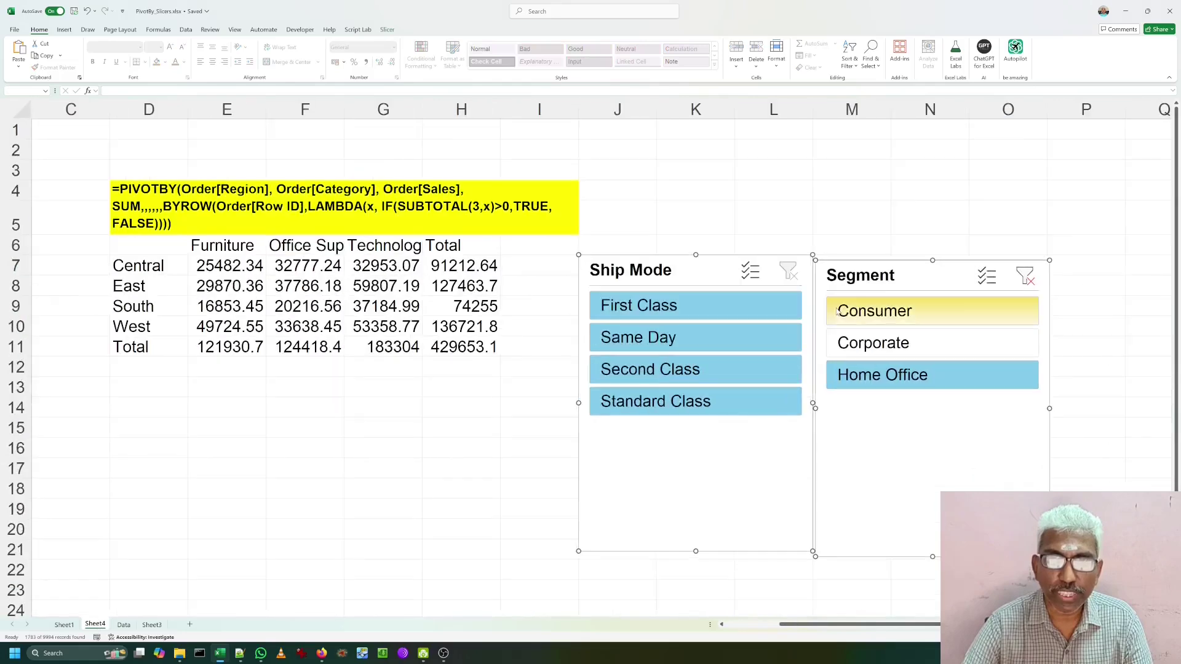
click(946, 315)
click(934, 343)
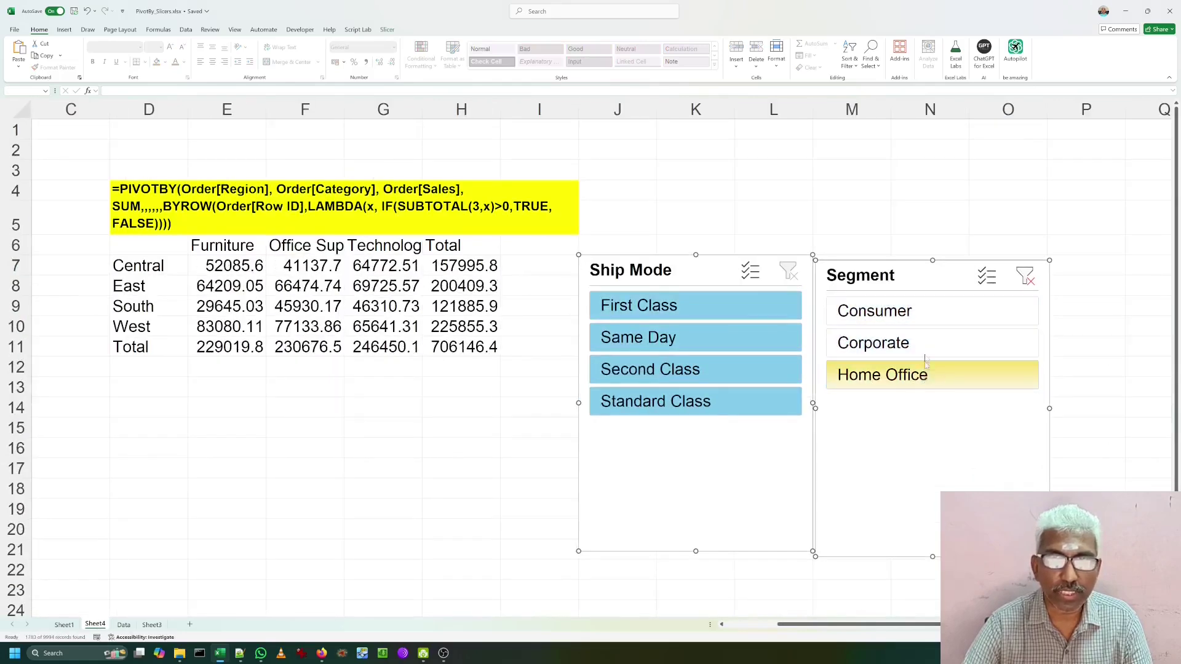
click(926, 376)
click(673, 205)
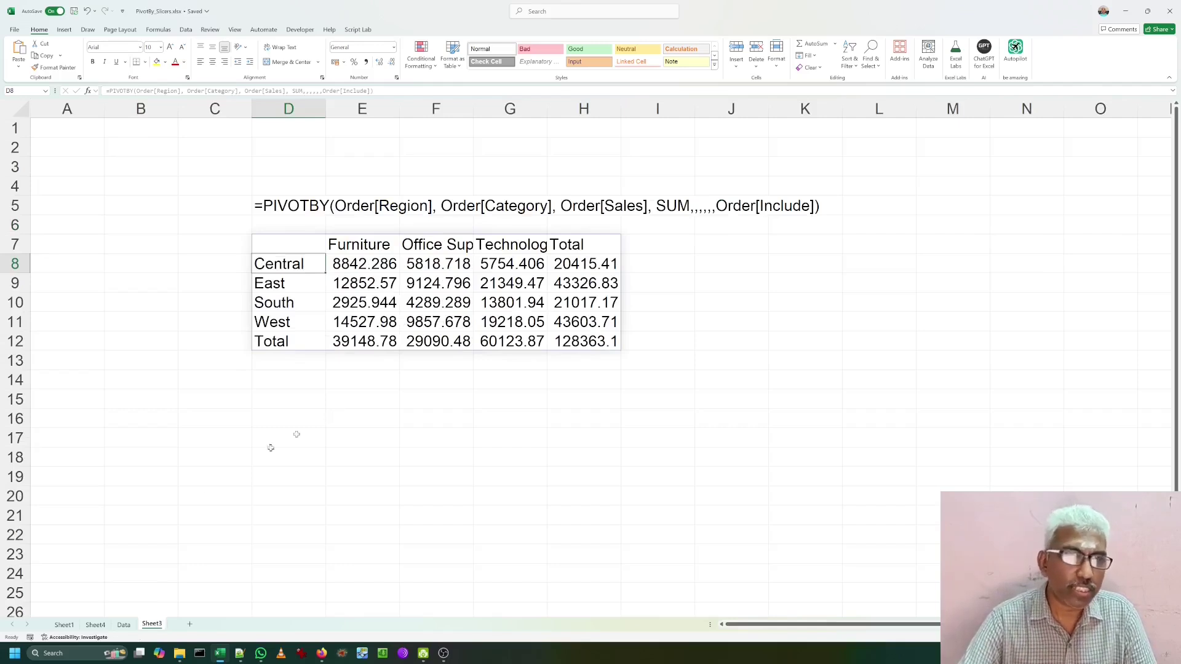
click(95, 624)
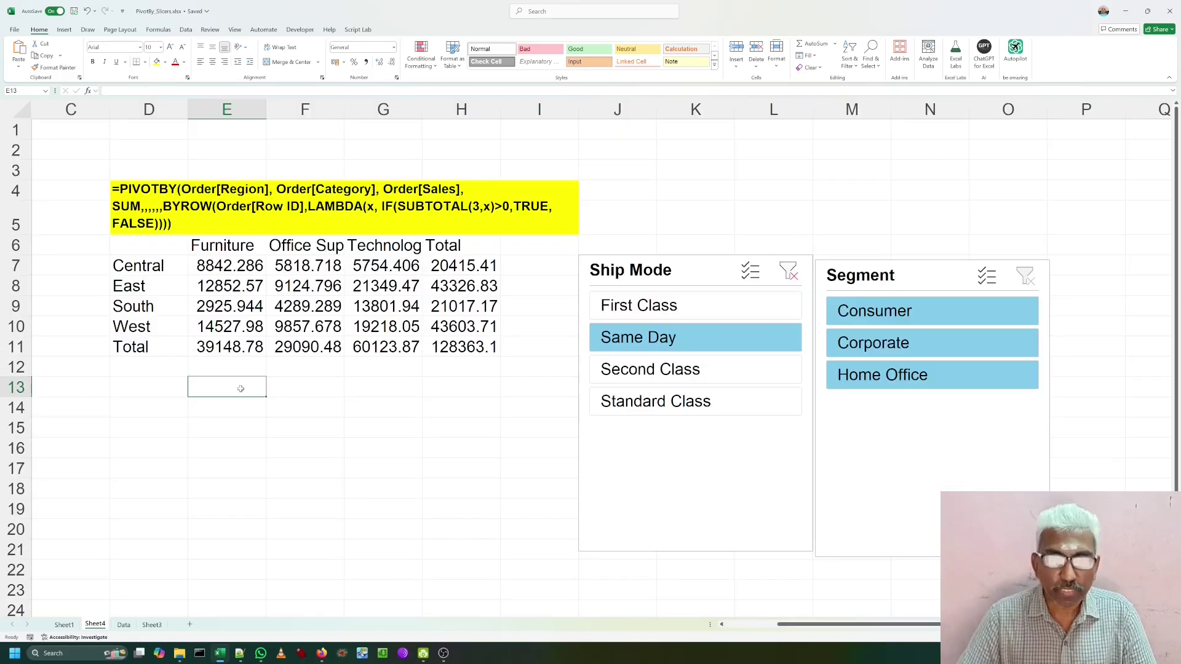